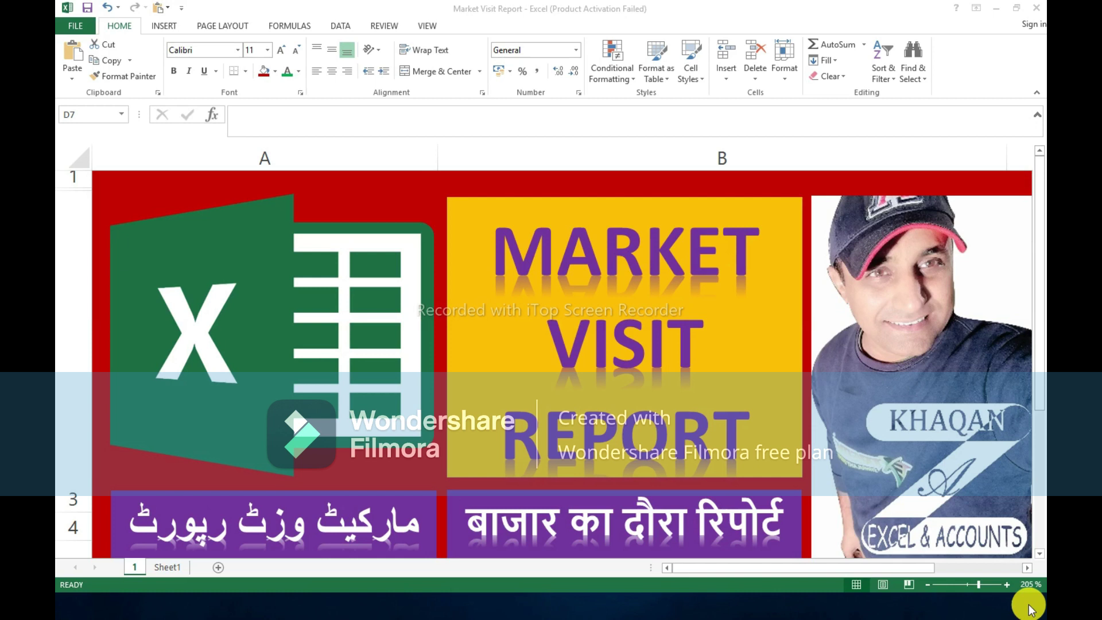
Enter the title "ORDER BOOKING SHEET / MARKET VISIT REPORT" in cell A1 of Sheet1.
left_click(167, 567)
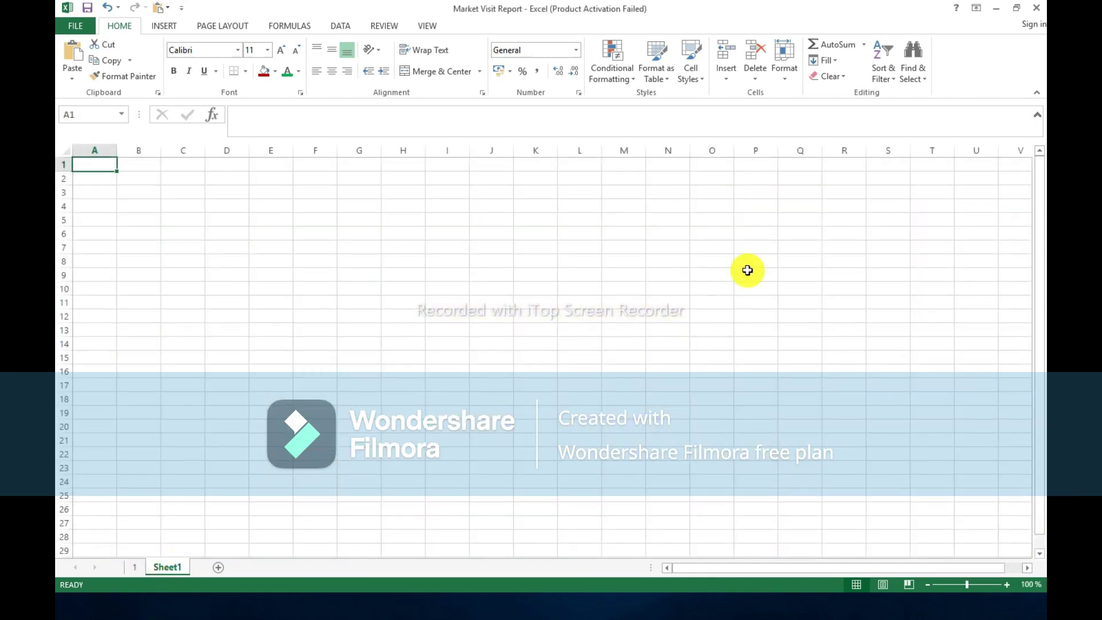
scroll(747, 268, "up", 7)
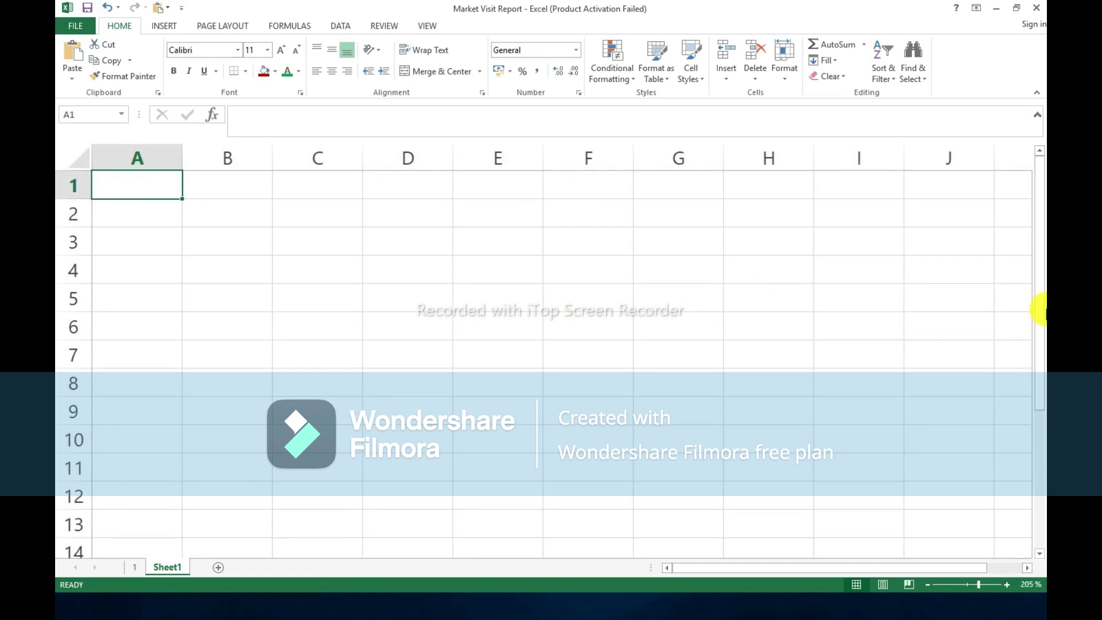
type("ORDER BOOK")
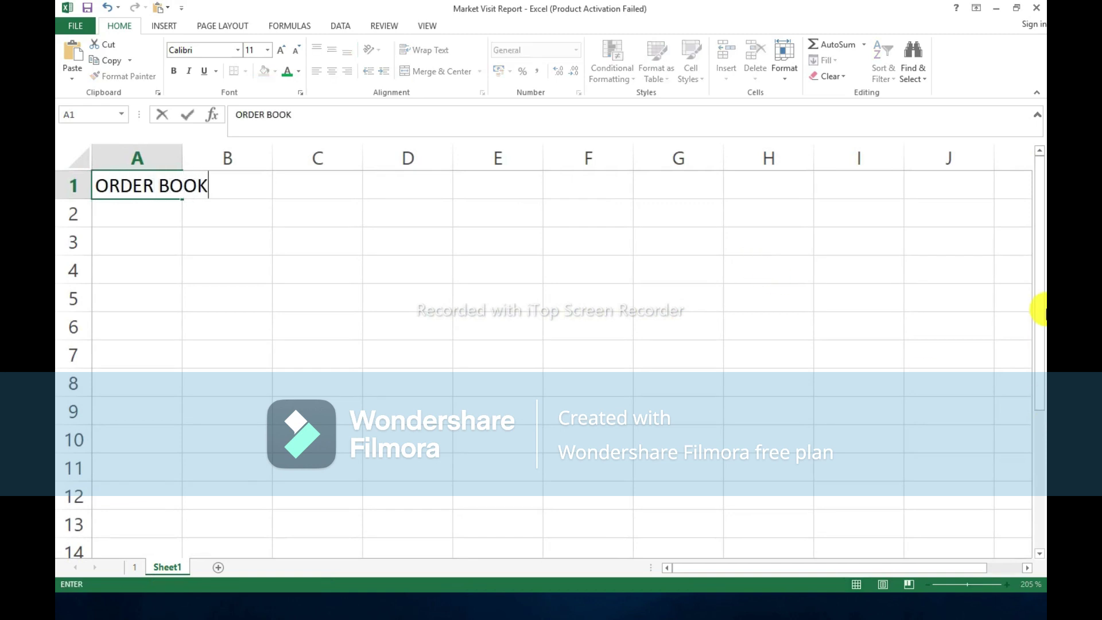
type("ING SHEET / MARKET VISIT RE")
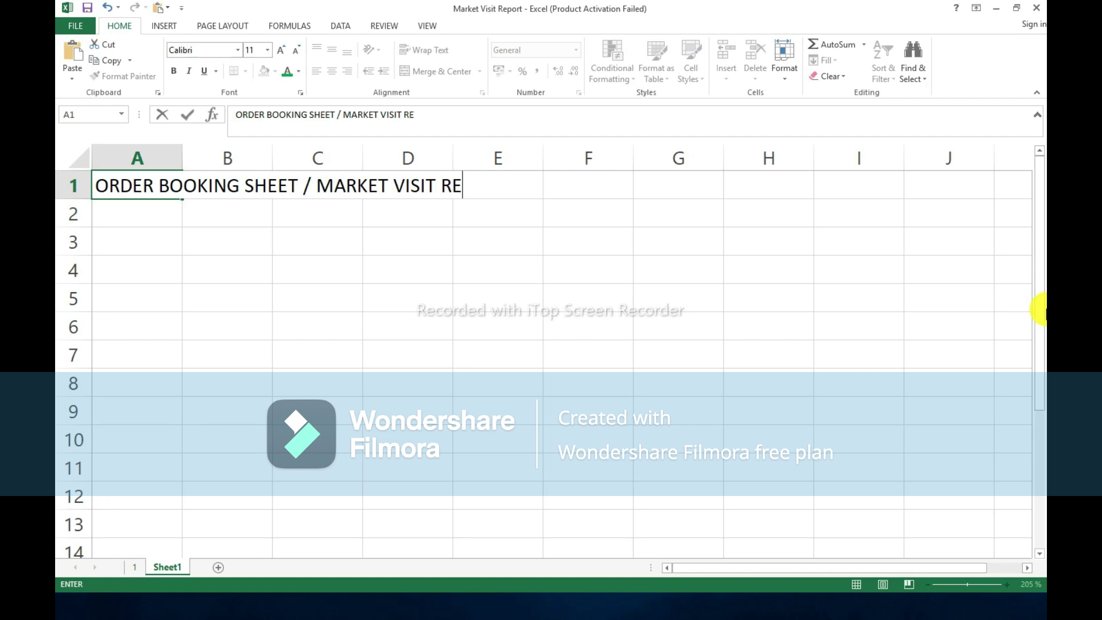
type("PORT")
key("Return")
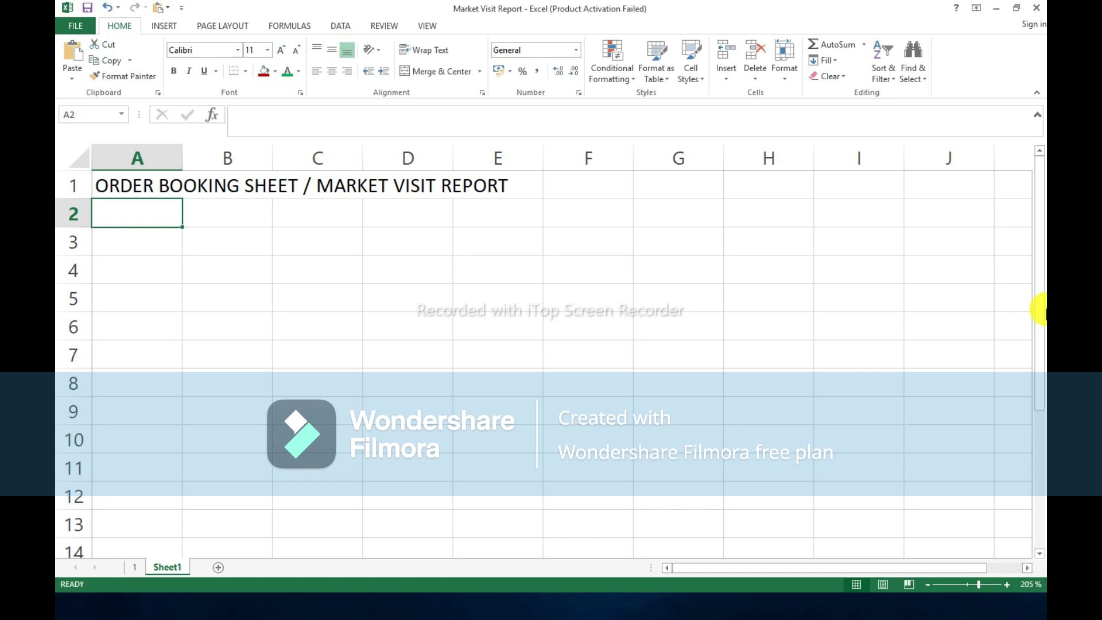
Enter the label "Name of Order Booker / Sales Man" in cell A2.
type("Name of O")
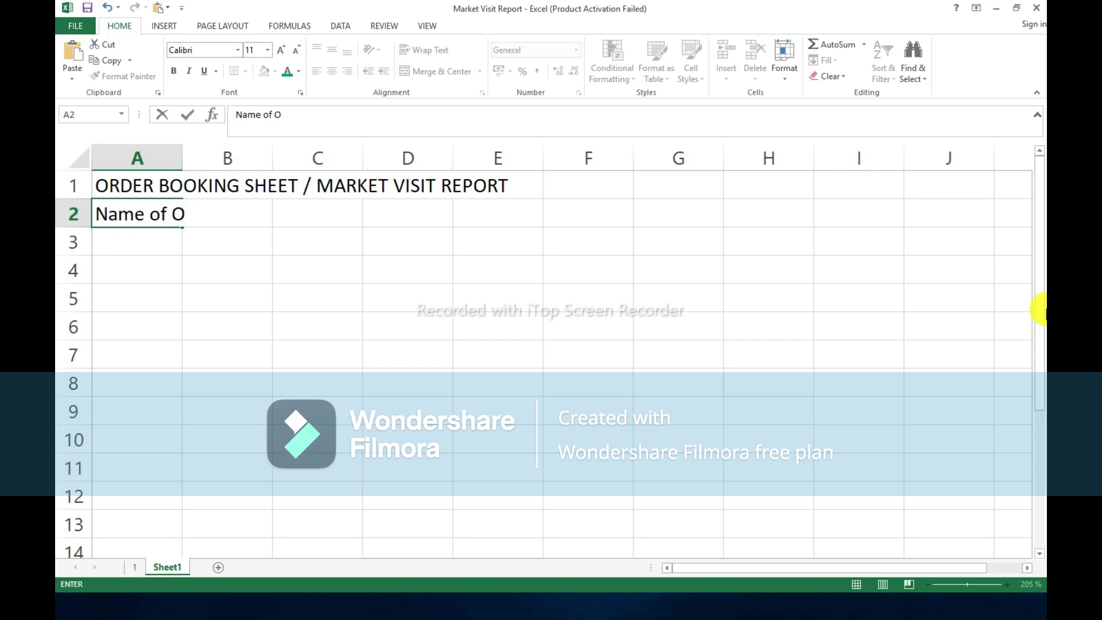
type("rder Bookin")
key("BackSpace")
key("BackSpace")
type("r")
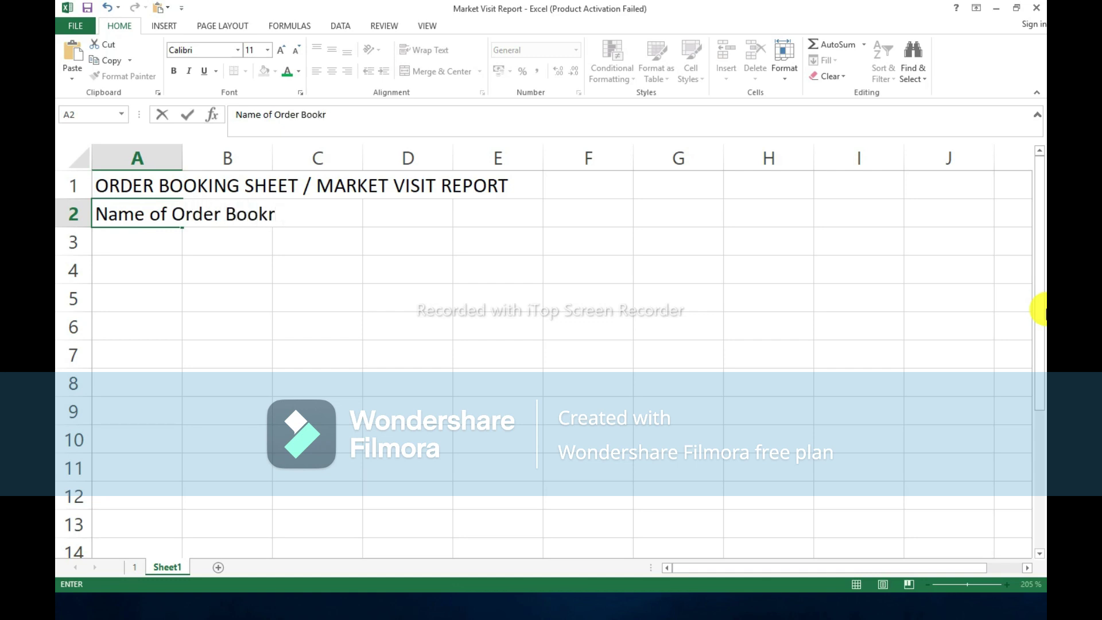
key("BackSpace")
type("er / sal")
key("BackSpace")
key("BackSpace")
key("BackSpace")
type("Sales Man")
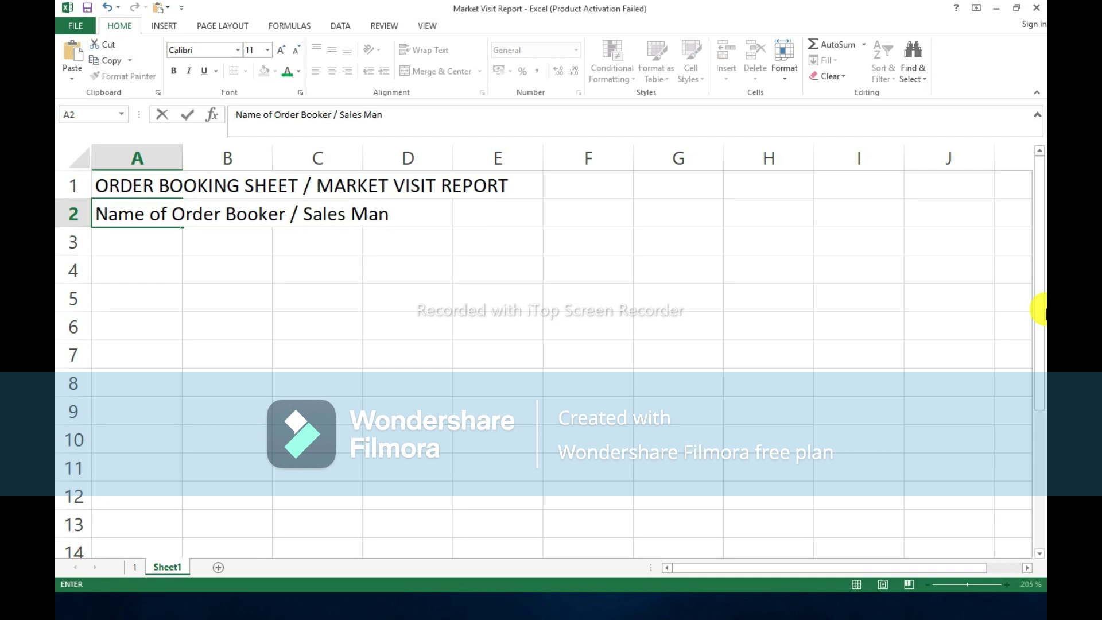
key("Return")
Append a colon and a line of underscores to the label in A2 as a fill-in blank.
key("Up")
key("F2")
type(": _______________")
key("Return")
key("Up")
key("Up")
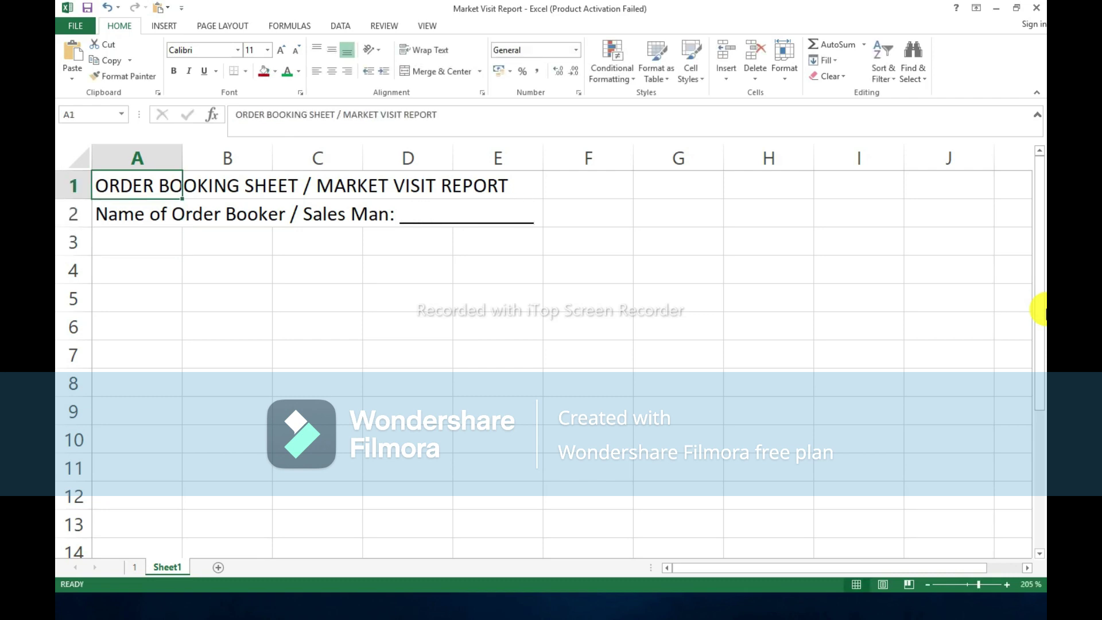
Enter "S #" in cell A3 as the first column header.
key("Down")
key("Right")
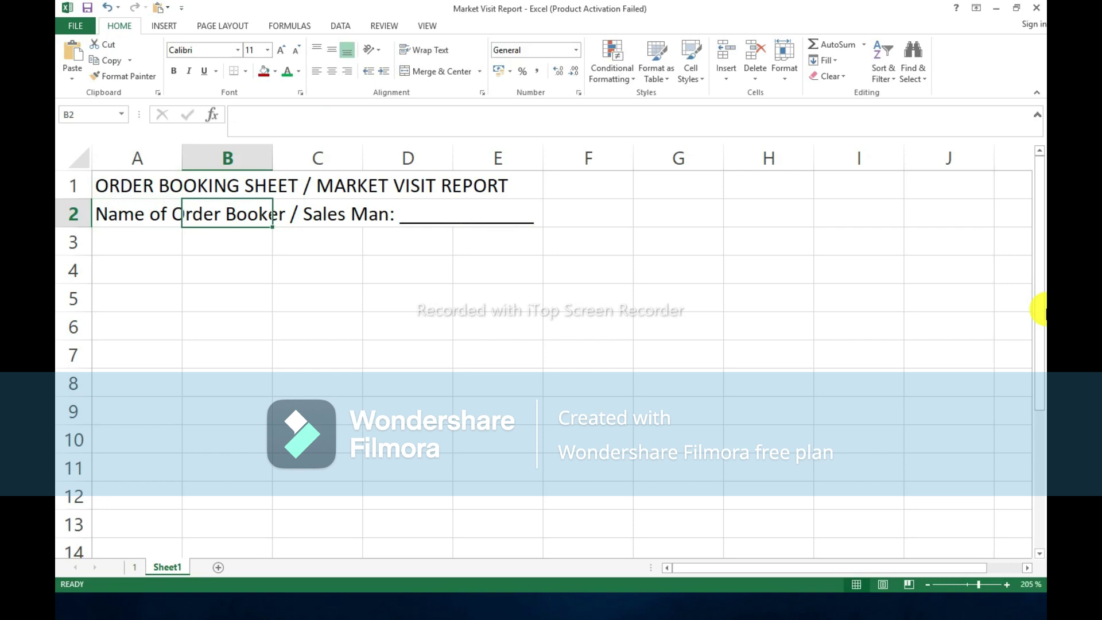
key("Right")
key("Right")
key("Down")
key("Left")
key("Left")
key("Left")
type("s")
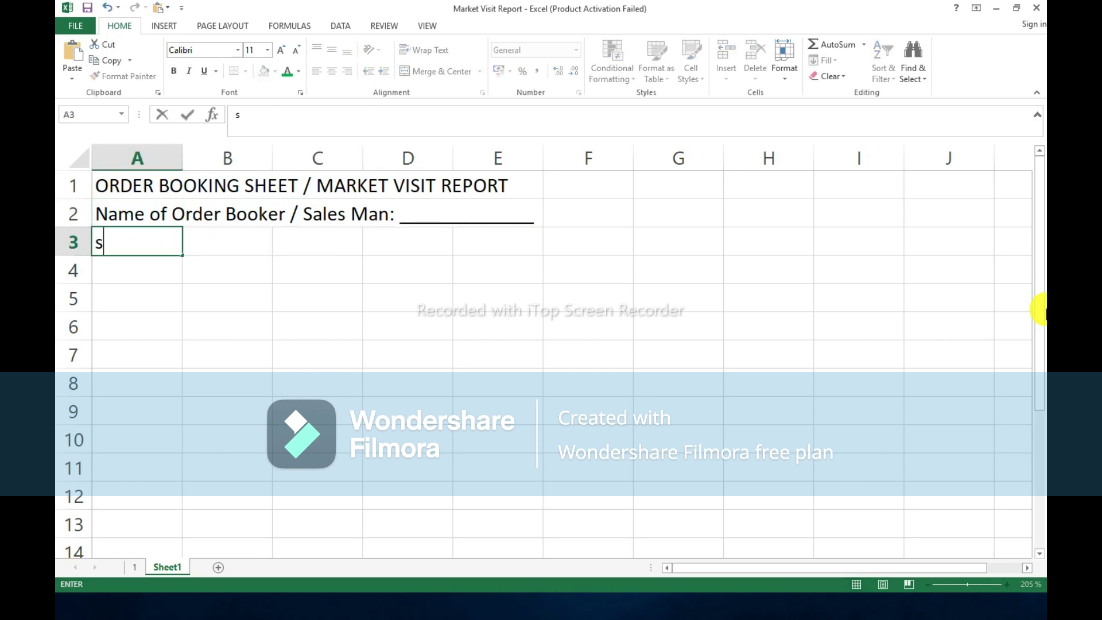
key("BackSpace")
type("S #")
key("Tab")
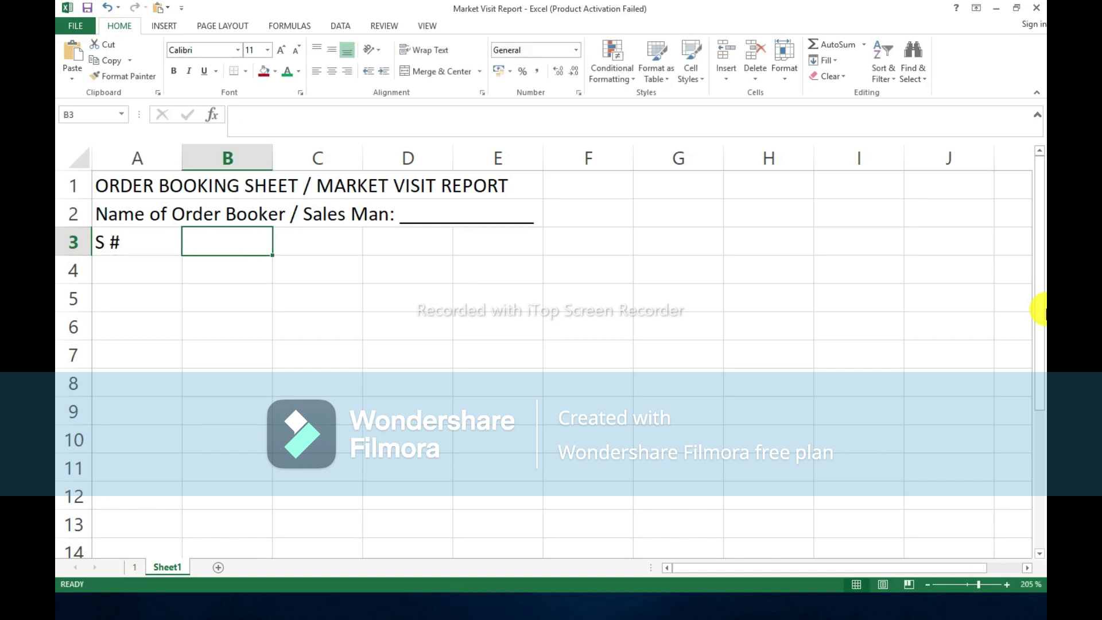
Enter the column headers "Shop Name" in B3 and "Address/Area" in C3.
type("na")
key("BackSpace")
key("BackSpace")
type("Shop Name")
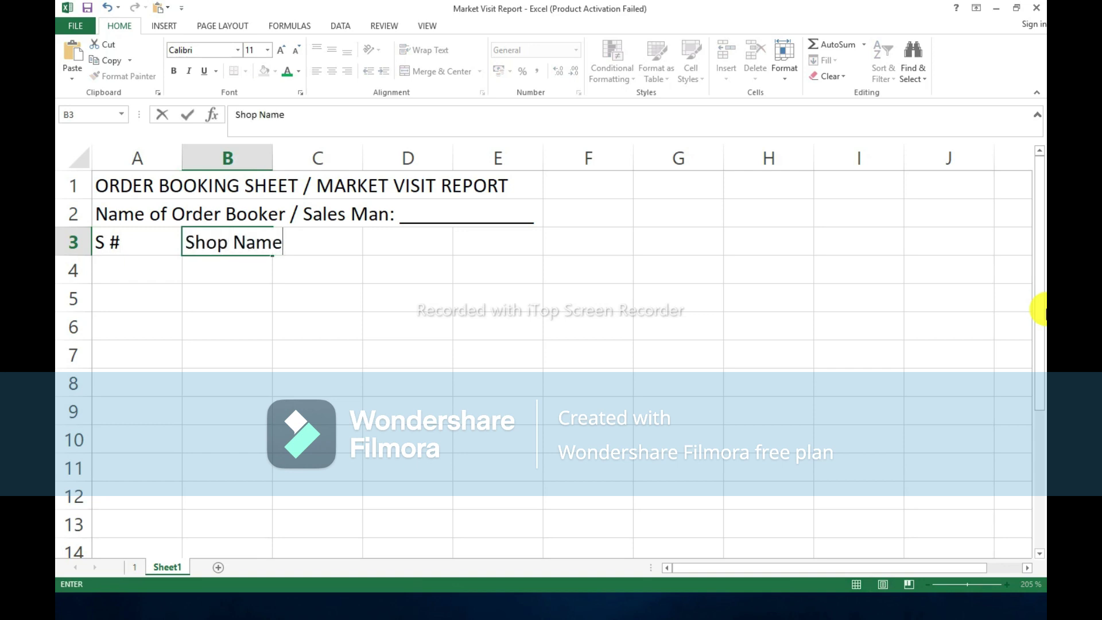
key("Tab")
type("A")
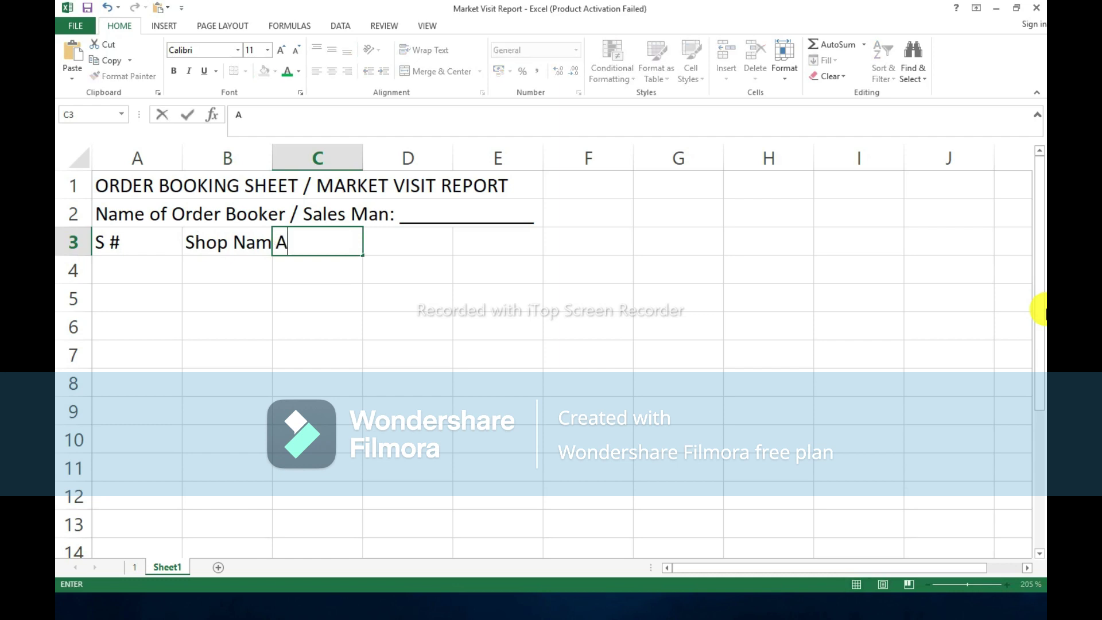
type("ddress")
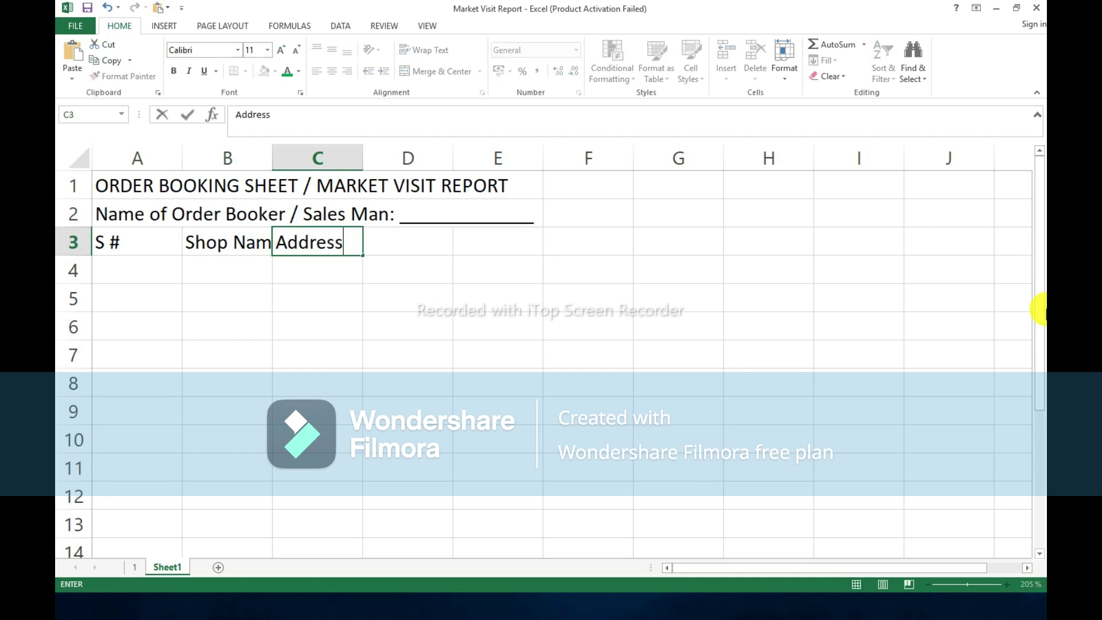
type("/Area")
key("Tab")
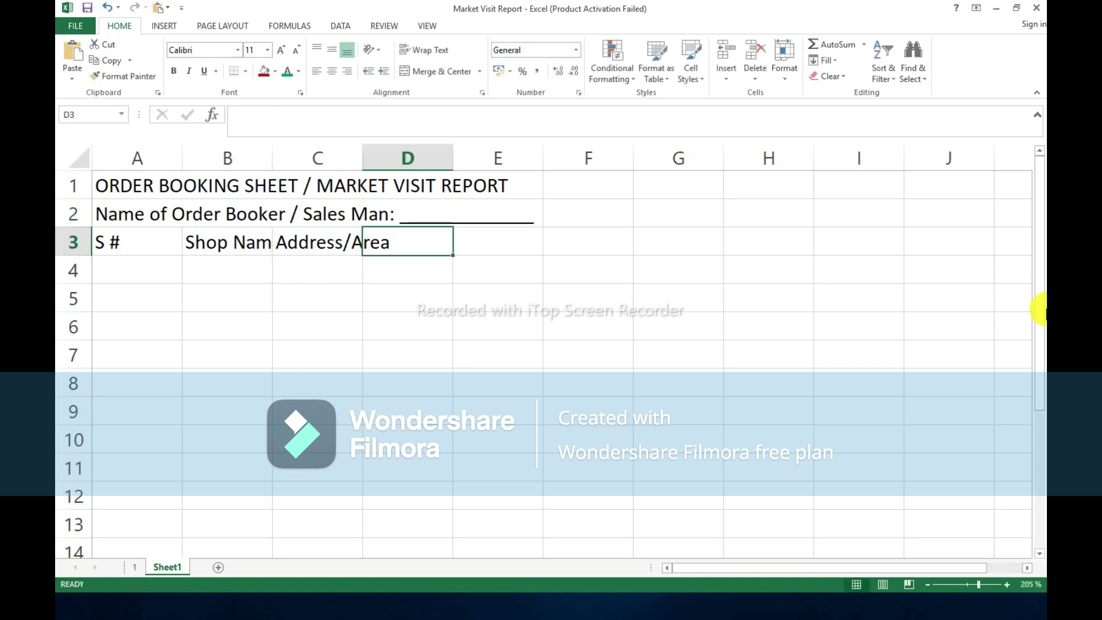
Enter the column headers "Contact #" in D3 and "Product-1" in E3.
type("Co")
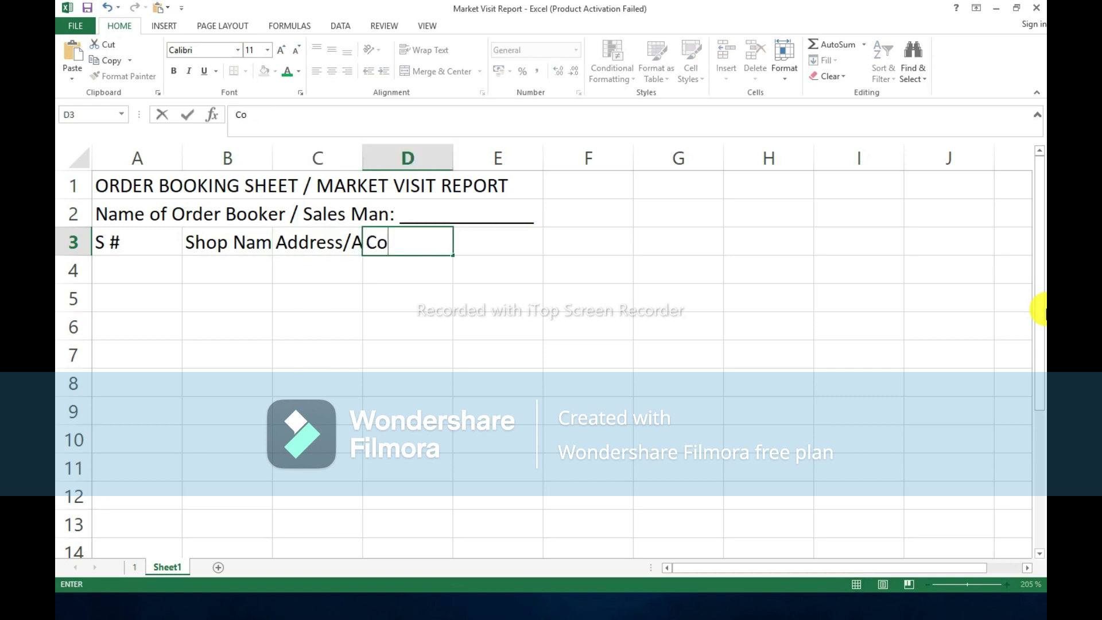
type("ntact #")
key("Tab")
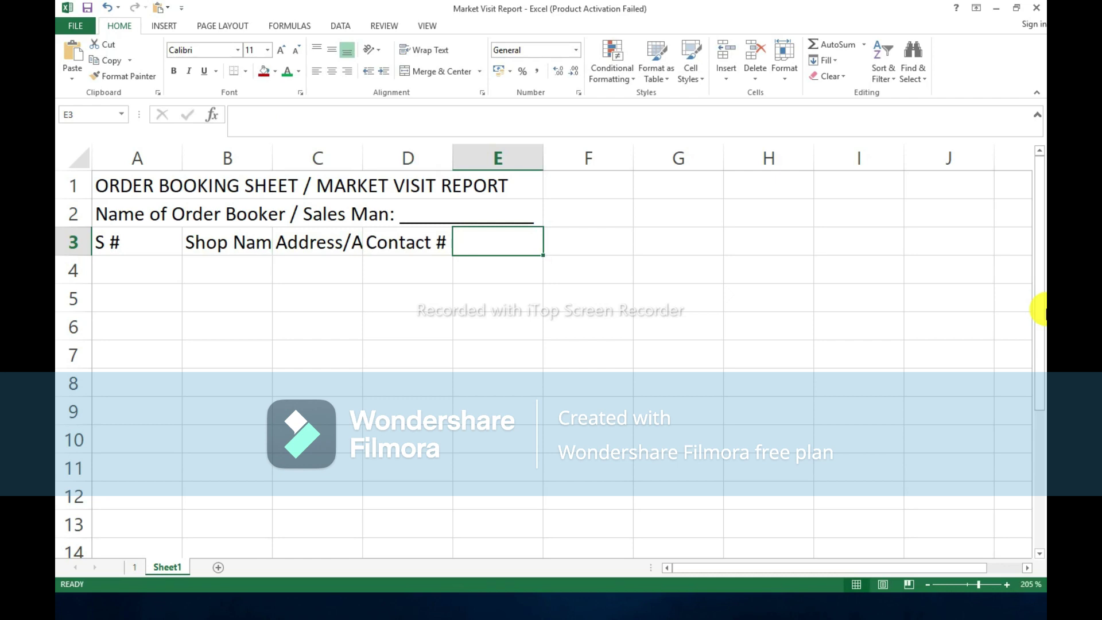
type("Pro")
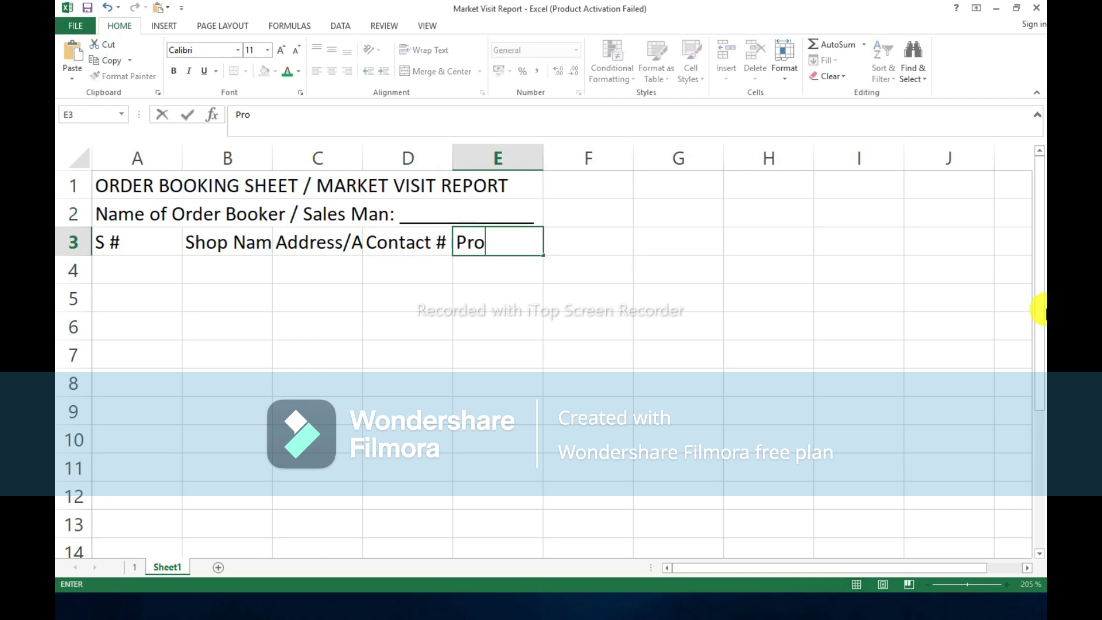
type("duct-1")
key("Return")
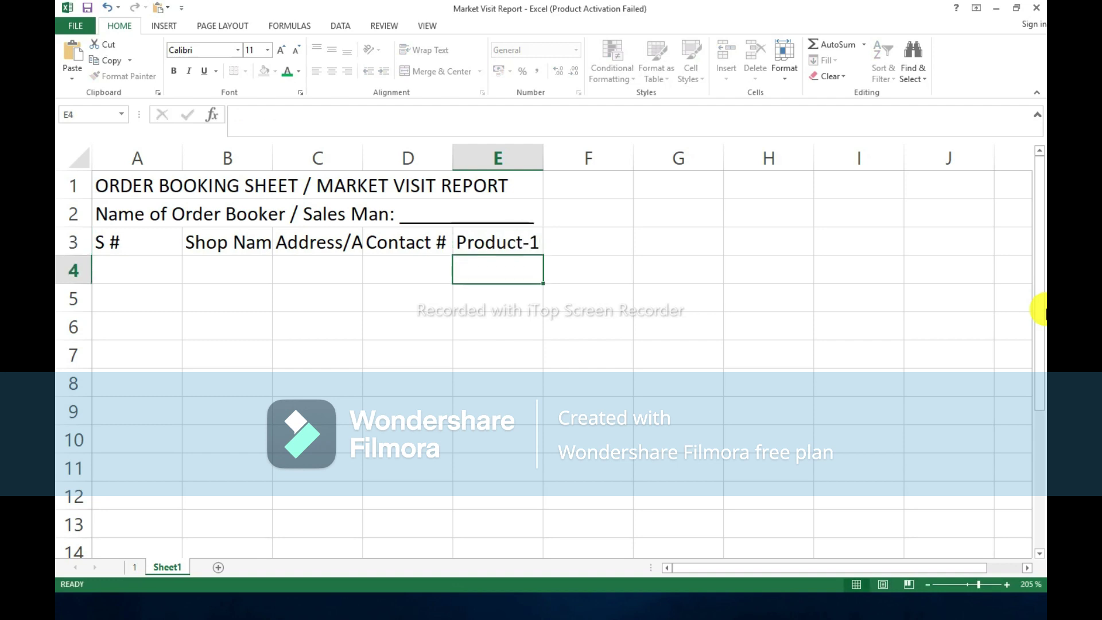
Shorten the product header in E3 to "P-1".
key("Up")
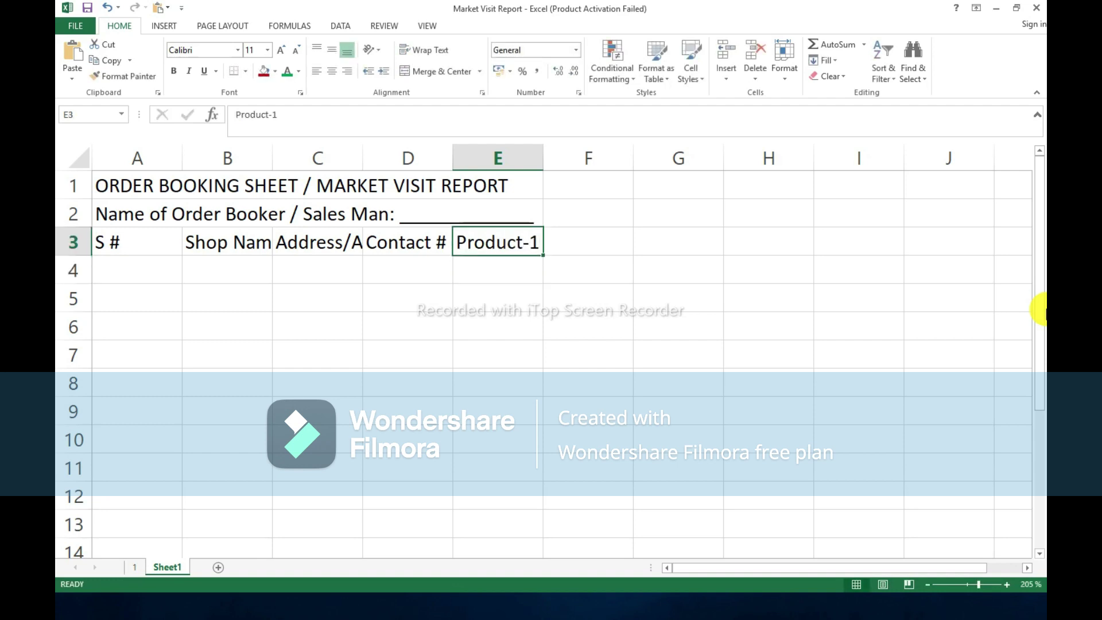
key("F2")
key("Left")
key("Left")
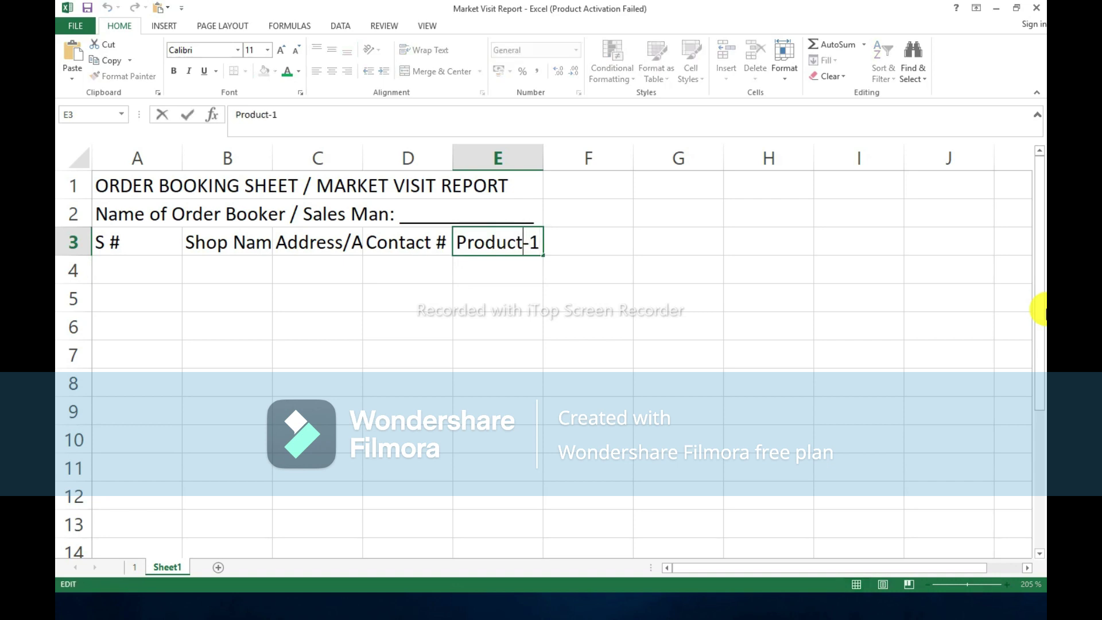
key("shift+Home")
key("shift+Right")
key("Delete")
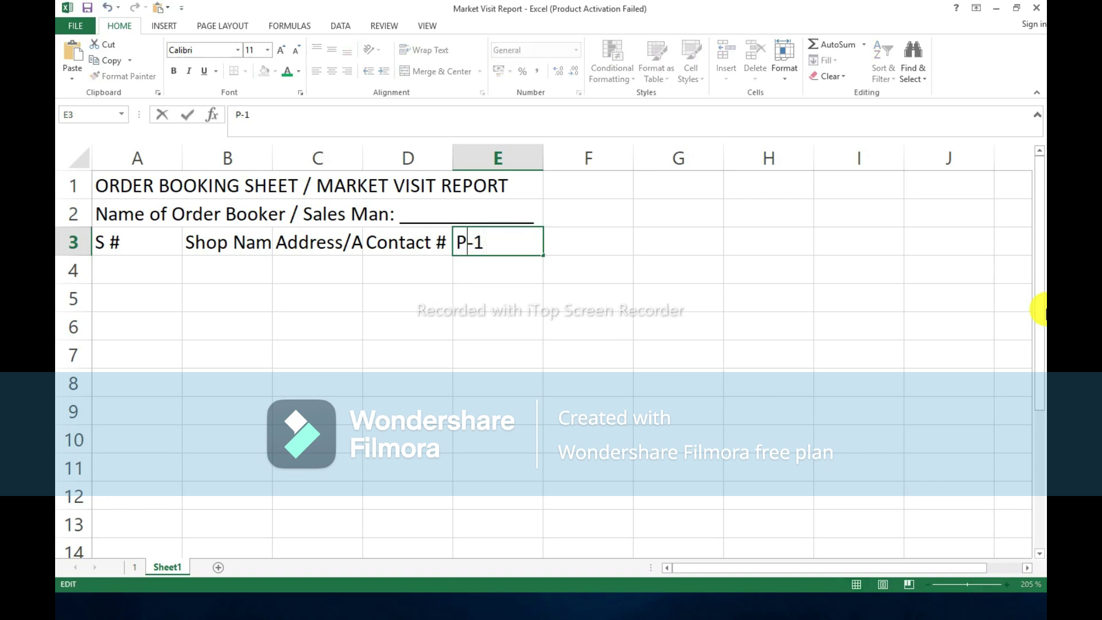
key("Return")
key("Up")
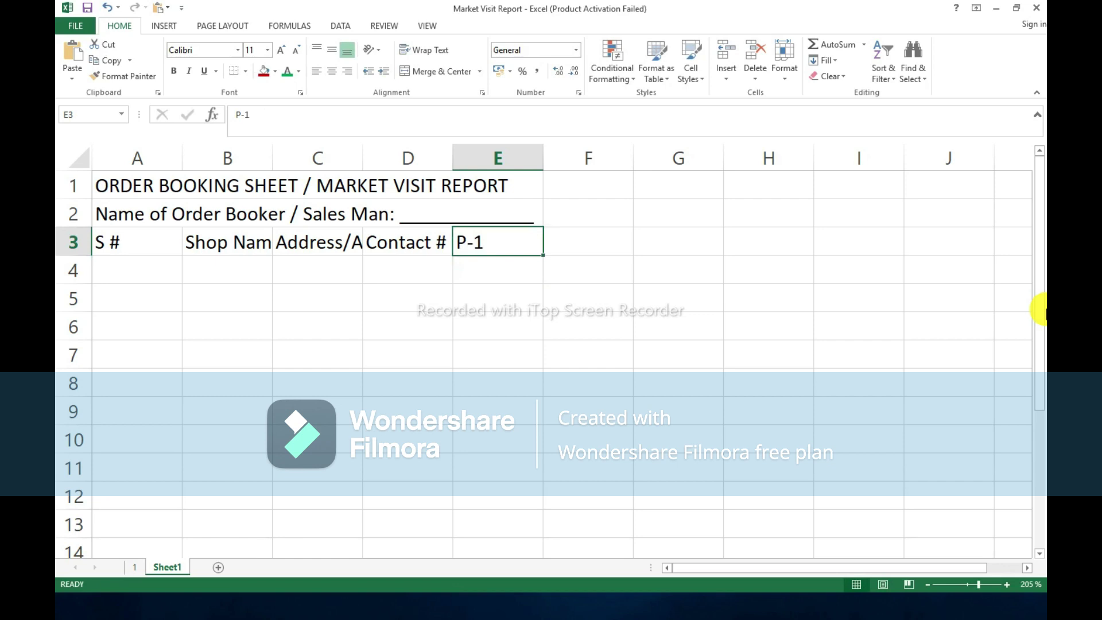
Copy the P-1 header into F3 and change the copy to "P-2".
key("ctrl+c")
key("Right")
key("ctrl+v")
key("F2")
key("BackSpace")
type("2")
key("Return")
key("Up")
Extend the P-1 and P-2 headers as a series through P-5 in I3, and autofit the width of columns E to I.
key("shift+Left")
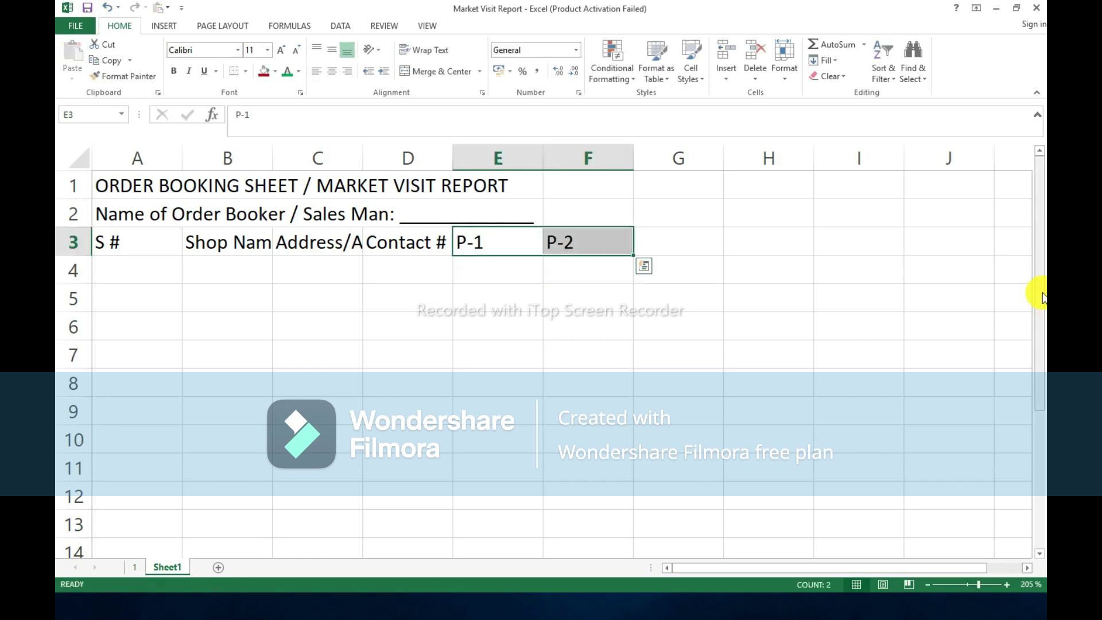
left_click_drag(634, 254, 863, 263)
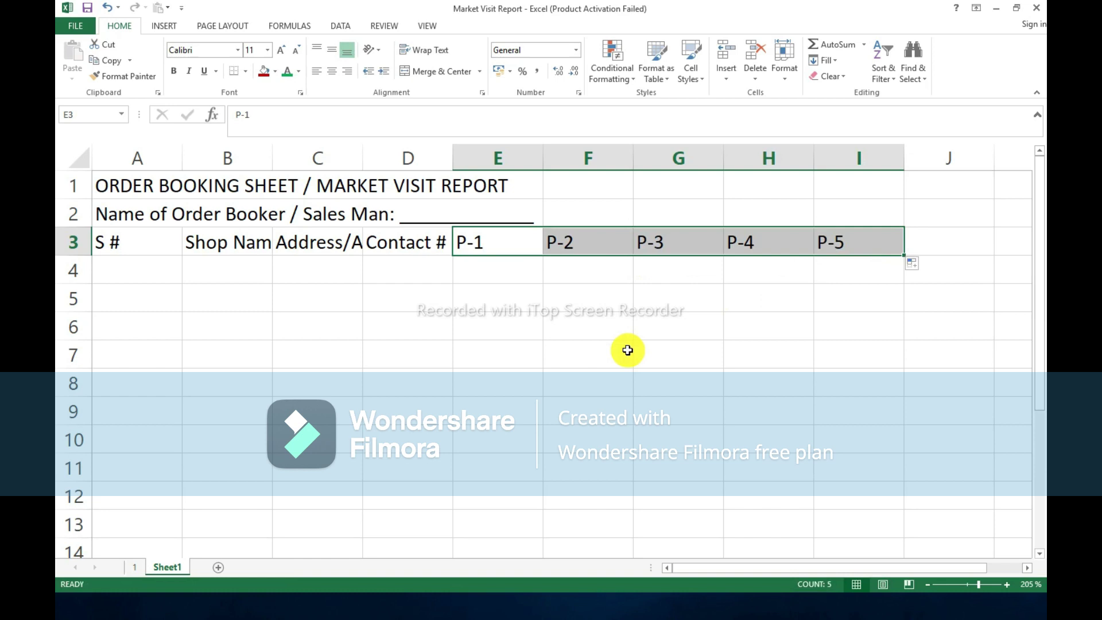
left_click_drag(476, 159, 826, 168)
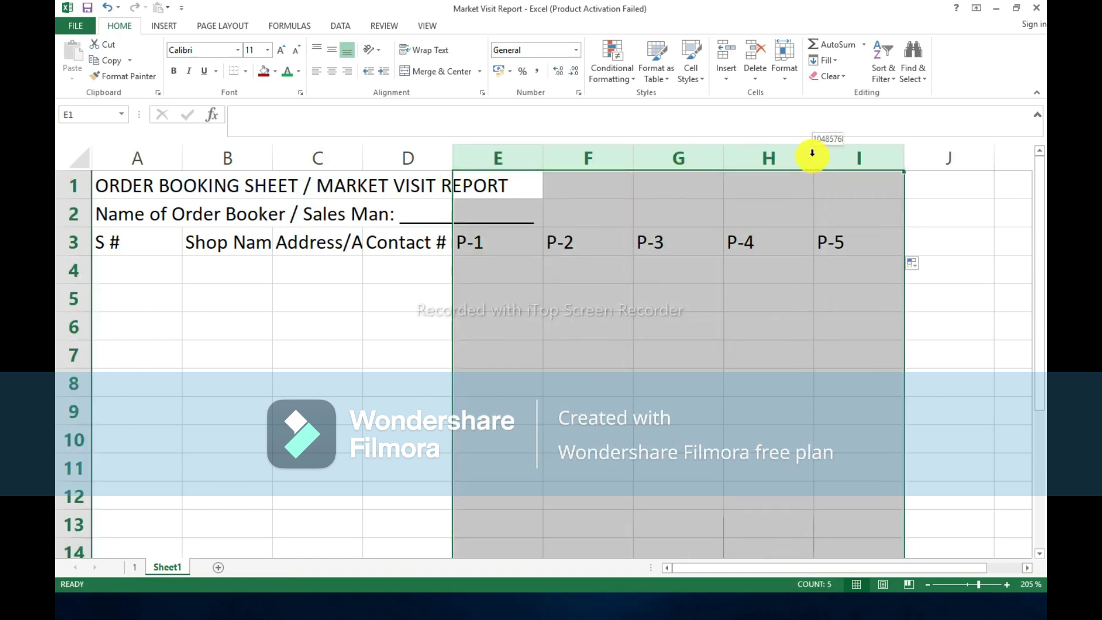
double_click(814, 156)
Enter the header "T-P" in J3 and autofit column J to it.
left_click(660, 239)
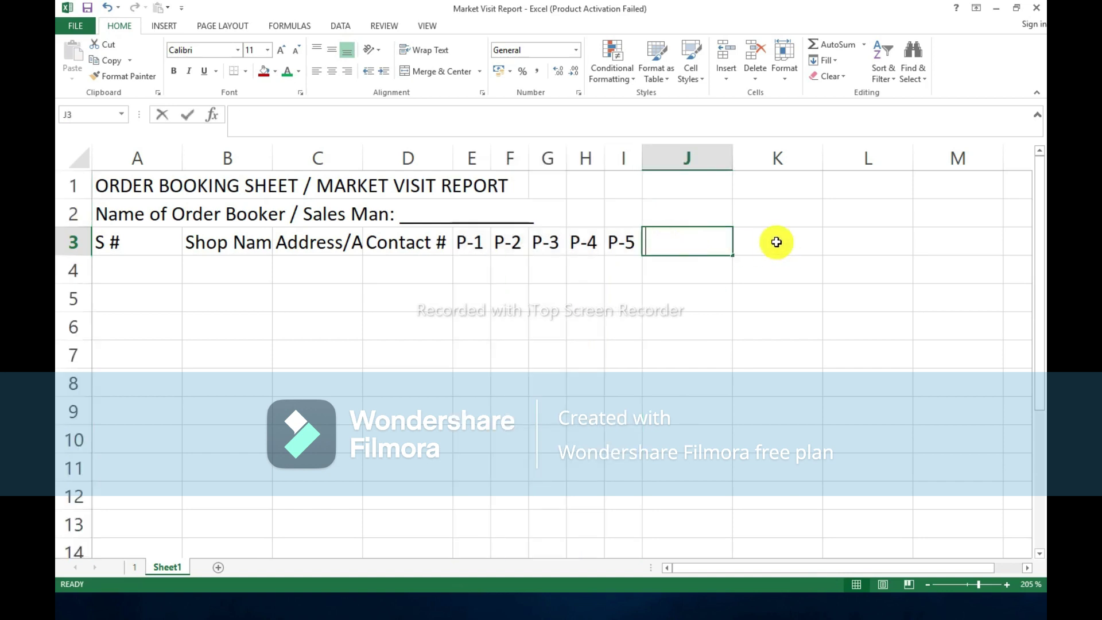
type("Total")
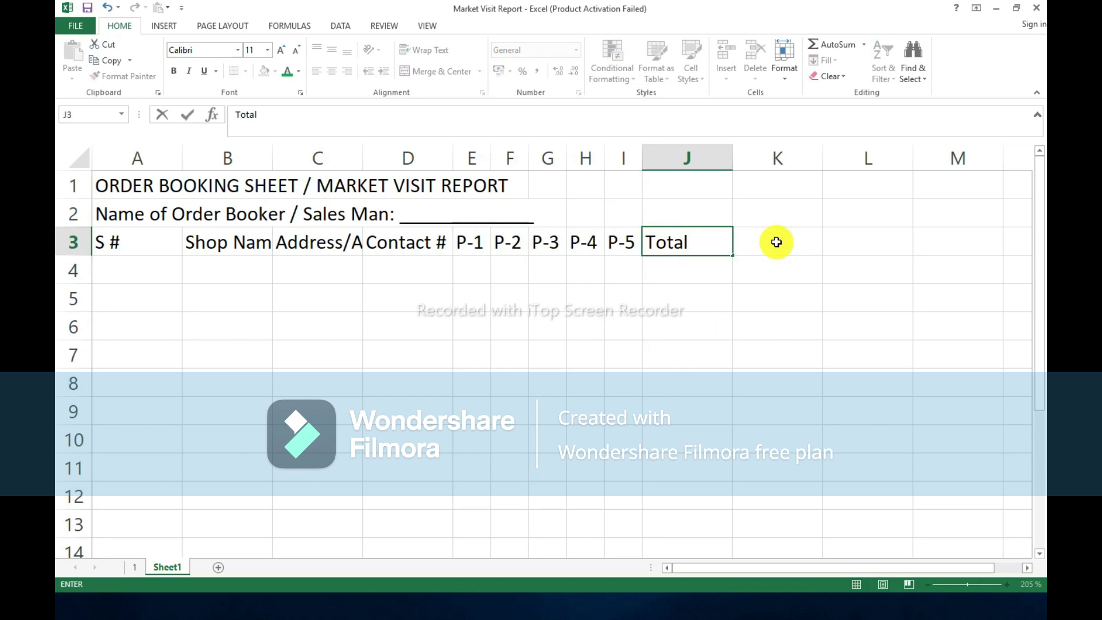
key("BackSpace")
key("BackSpace")
key("BackSpace")
key("BackSpace")
type("-P")
key("Return")
key("Up")
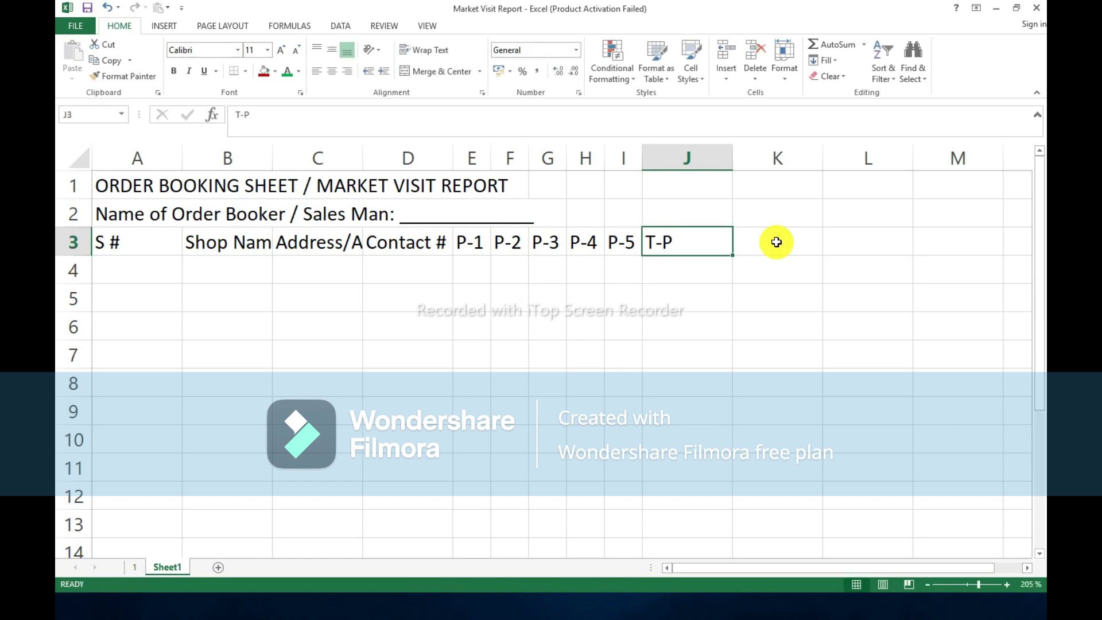
double_click(732, 155)
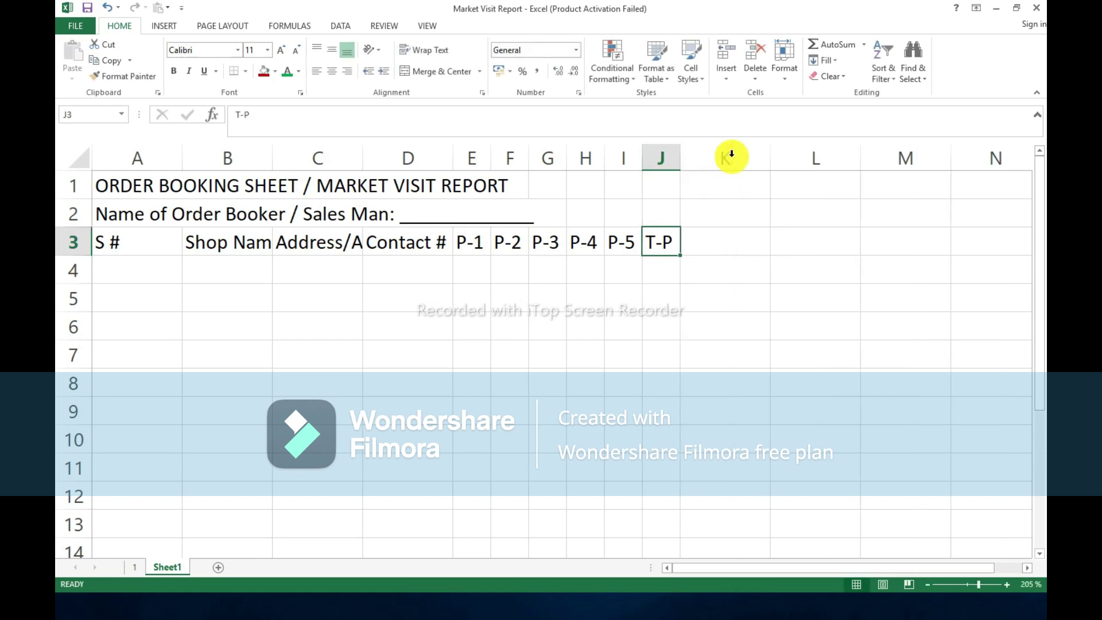
Enter the header "Value" in K3 and autofit column K to it.
type("0")
key("Escape")
key("Right")
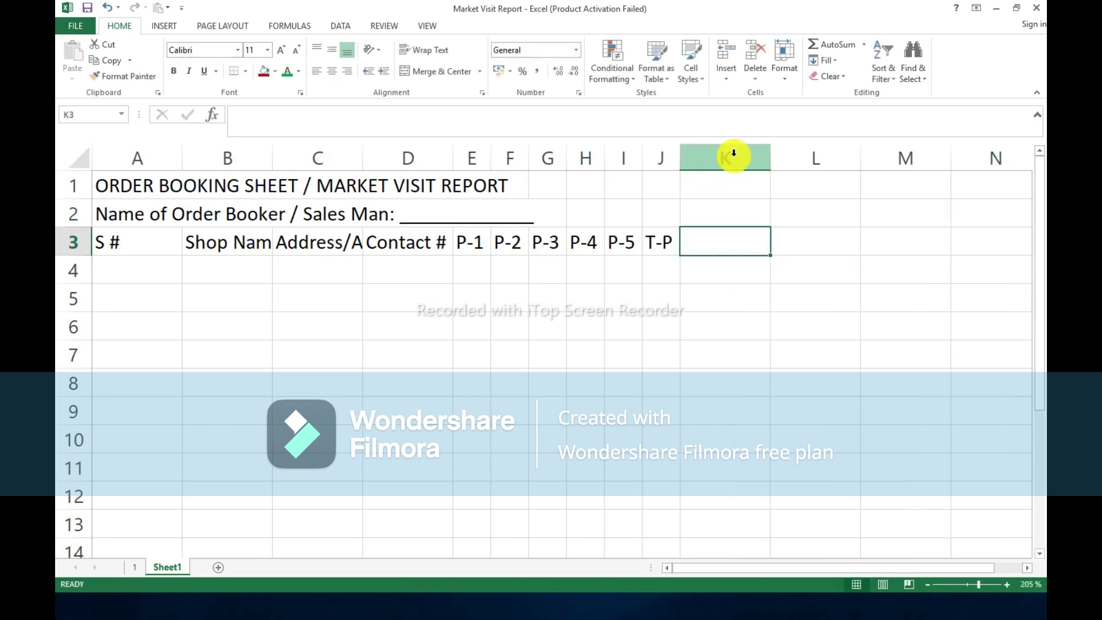
type("Value")
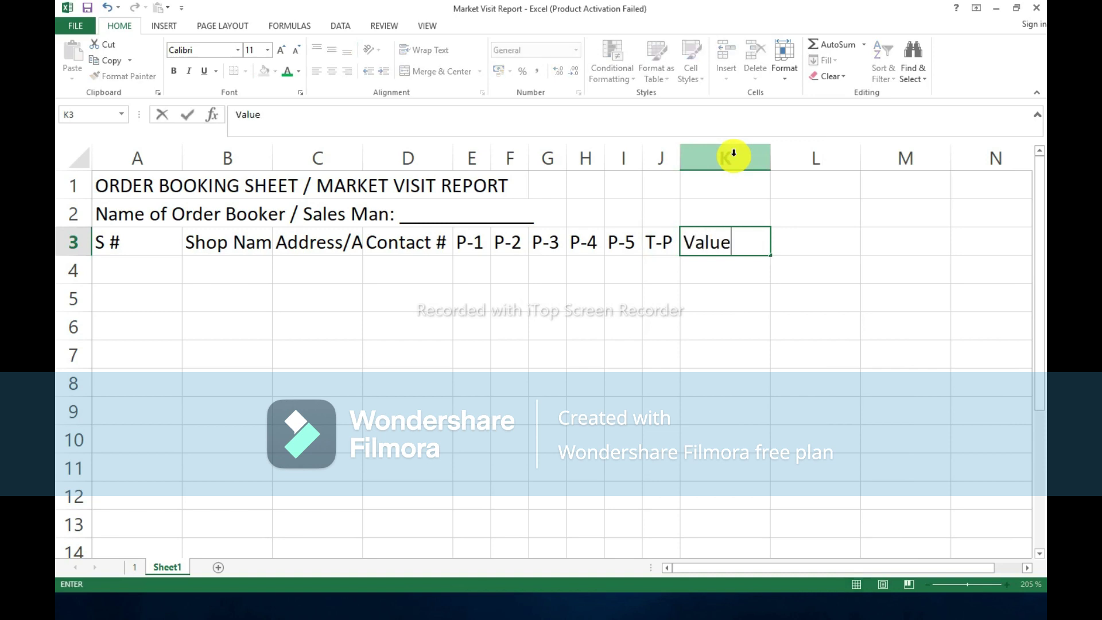
key("Return")
key("Up")
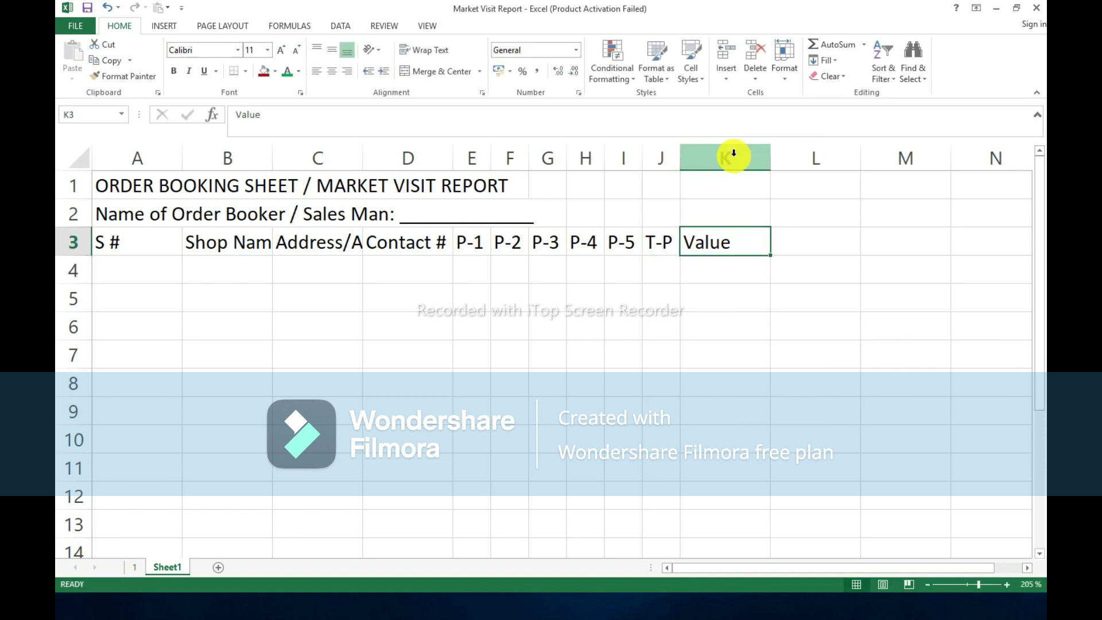
double_click(766, 154)
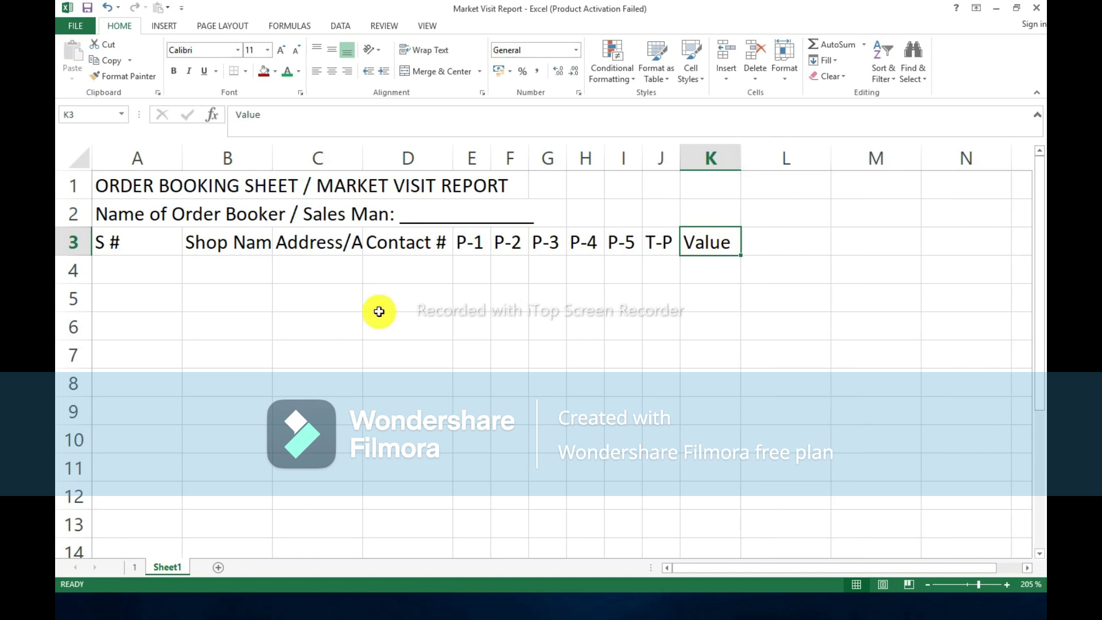
Apply medium solid outline and inside borders to the header row A3:K3.
left_click(329, 275)
left_click(123, 240)
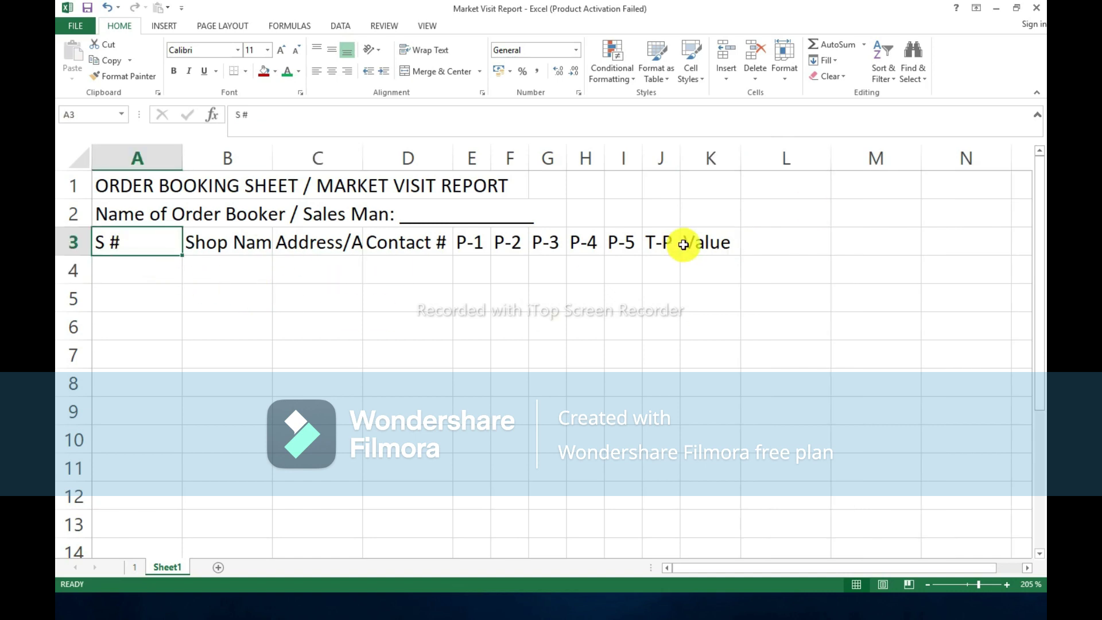
left_click(707, 241, "shift")
right_click(707, 241)
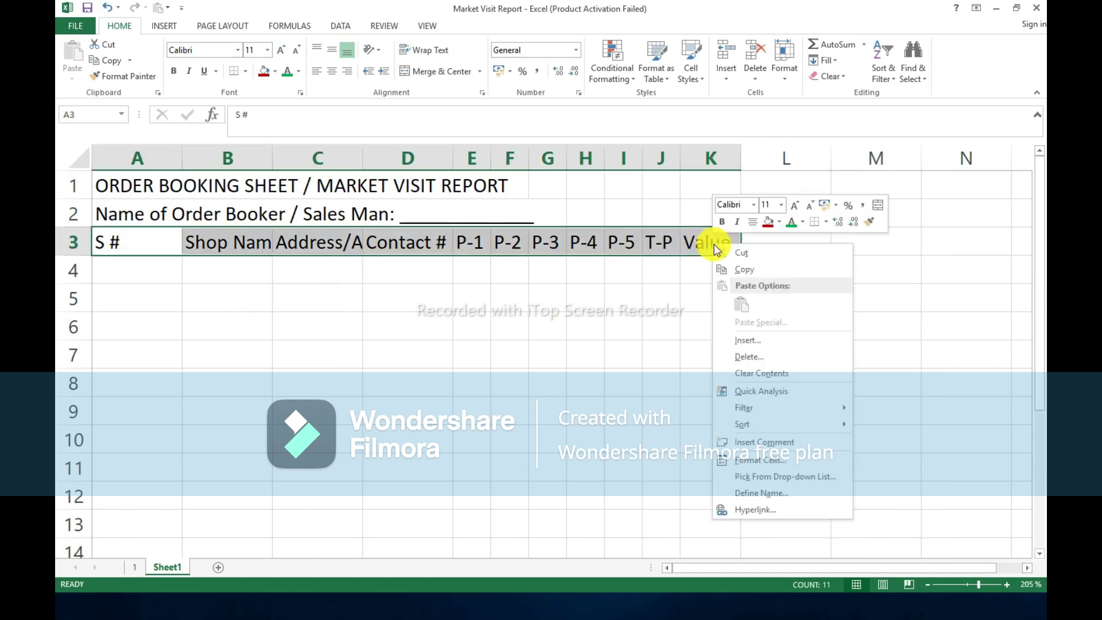
key("Escape")
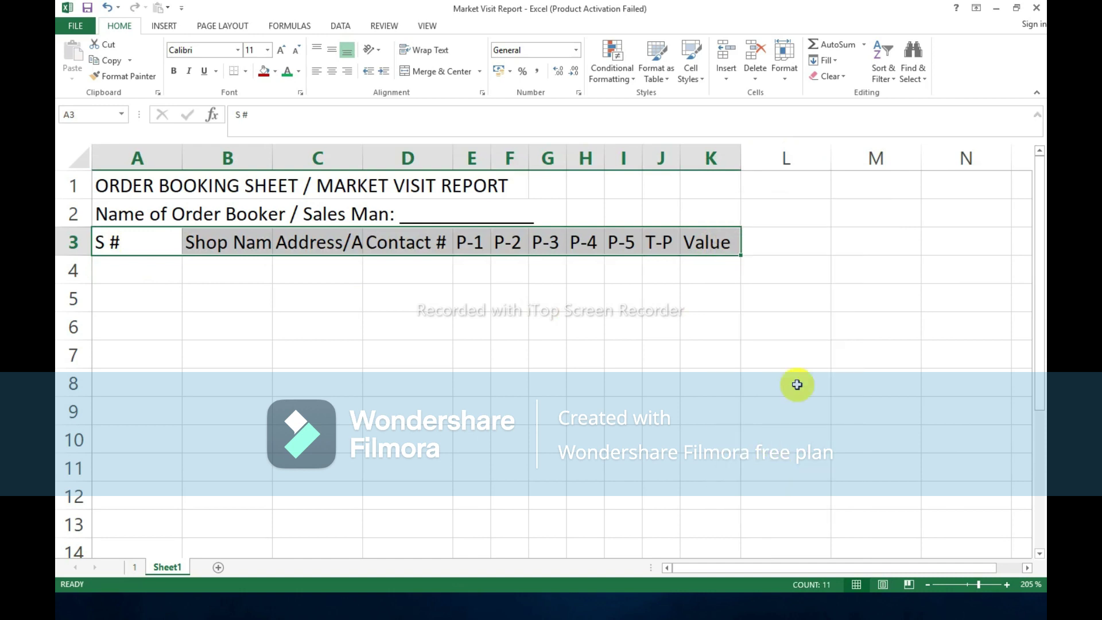
key("ctrl+1")
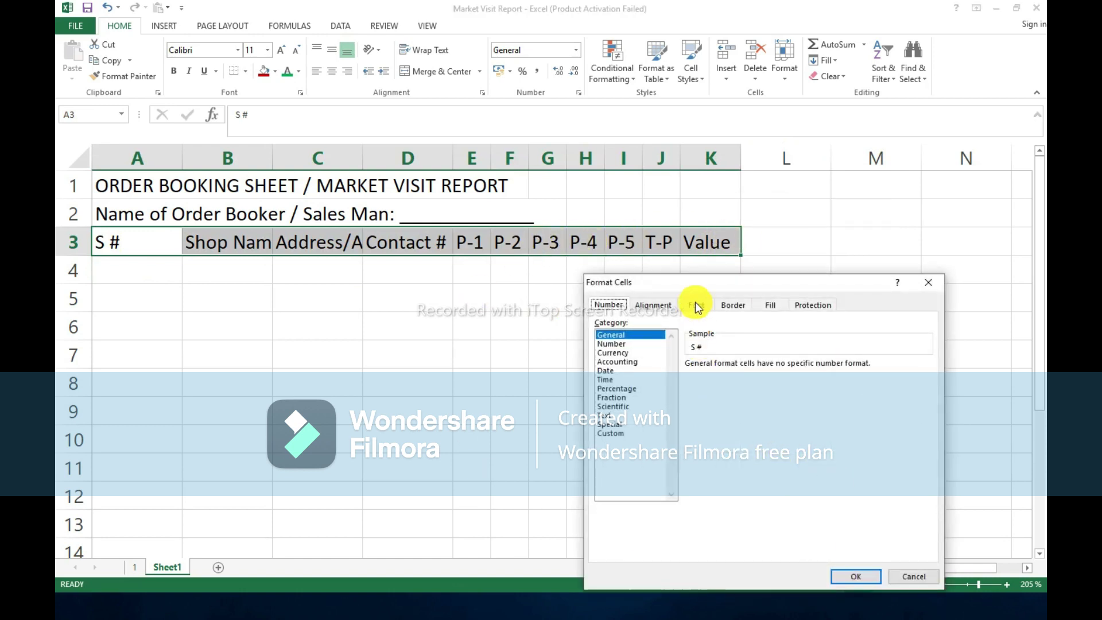
left_click(740, 305)
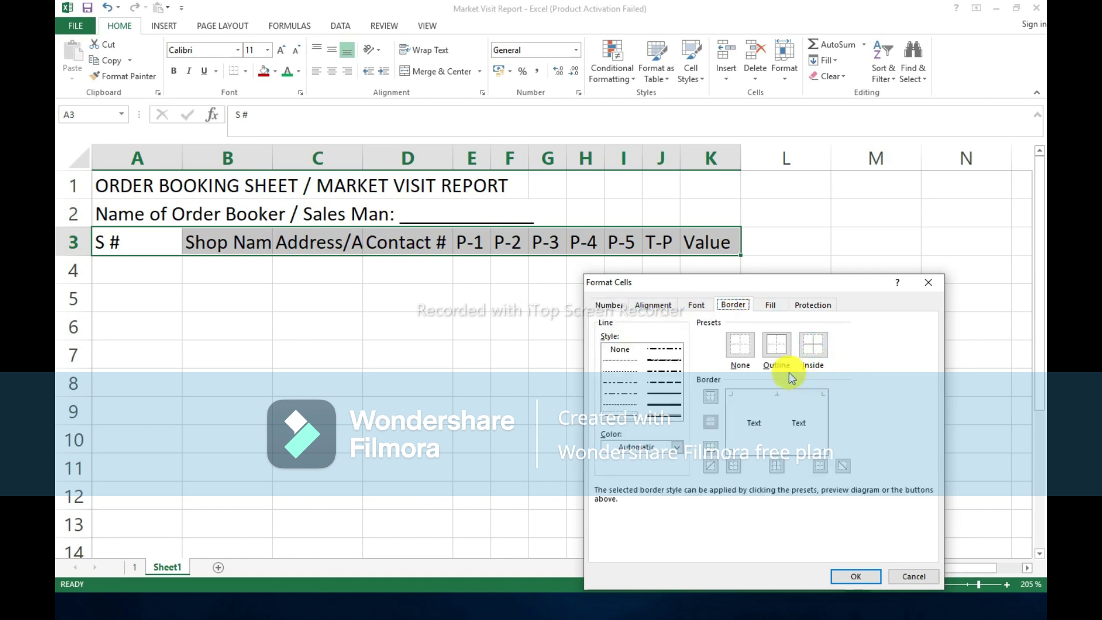
left_click(667, 393)
left_click(815, 351)
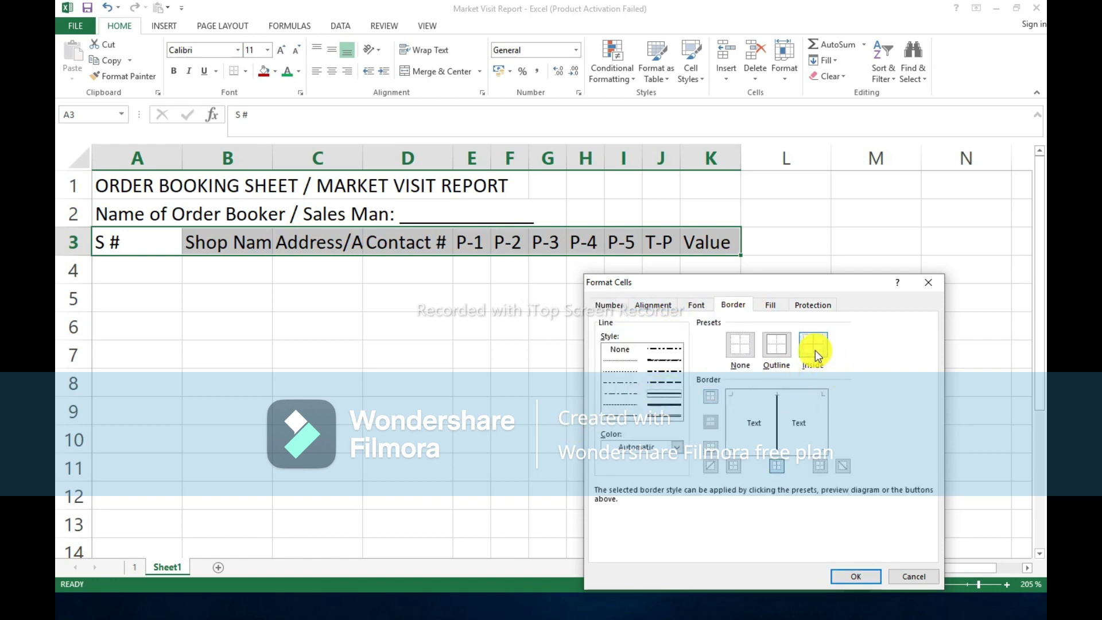
left_click(779, 347)
left_click(816, 345)
left_click_drag(860, 278, 873, 240)
left_click(869, 510)
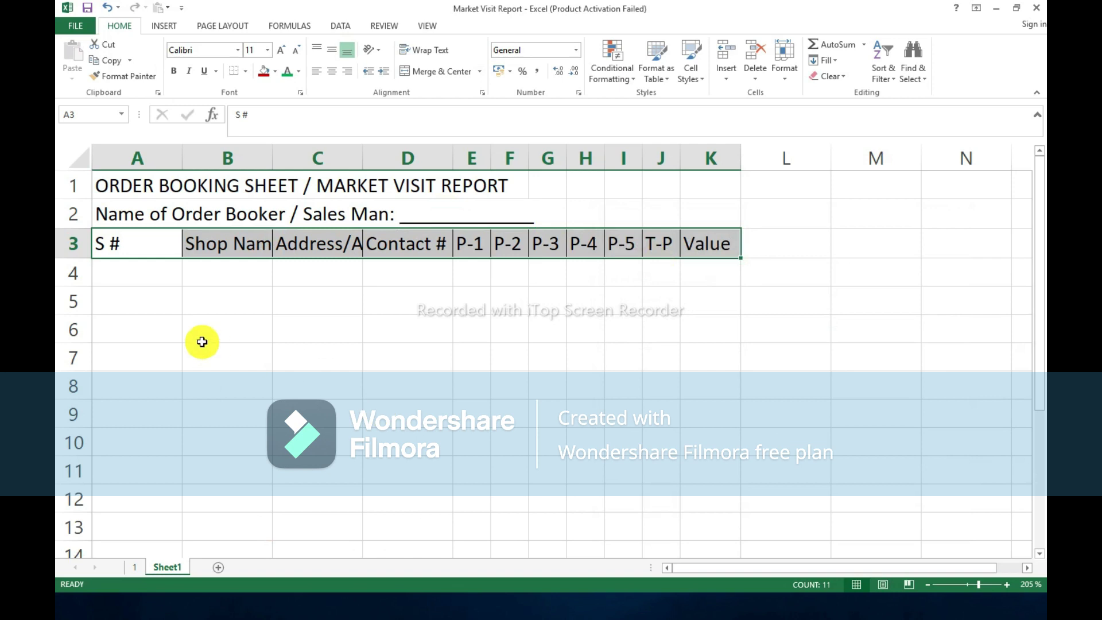
Apply all borders to the blank data rows A5:K11.
left_click(152, 310)
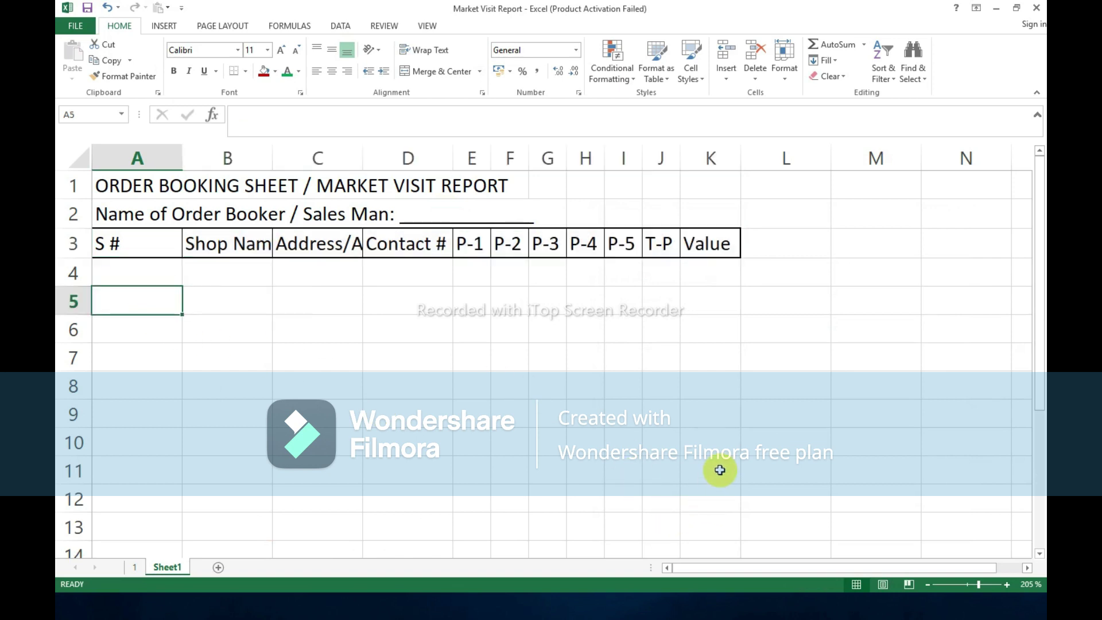
left_click(719, 471, "shift")
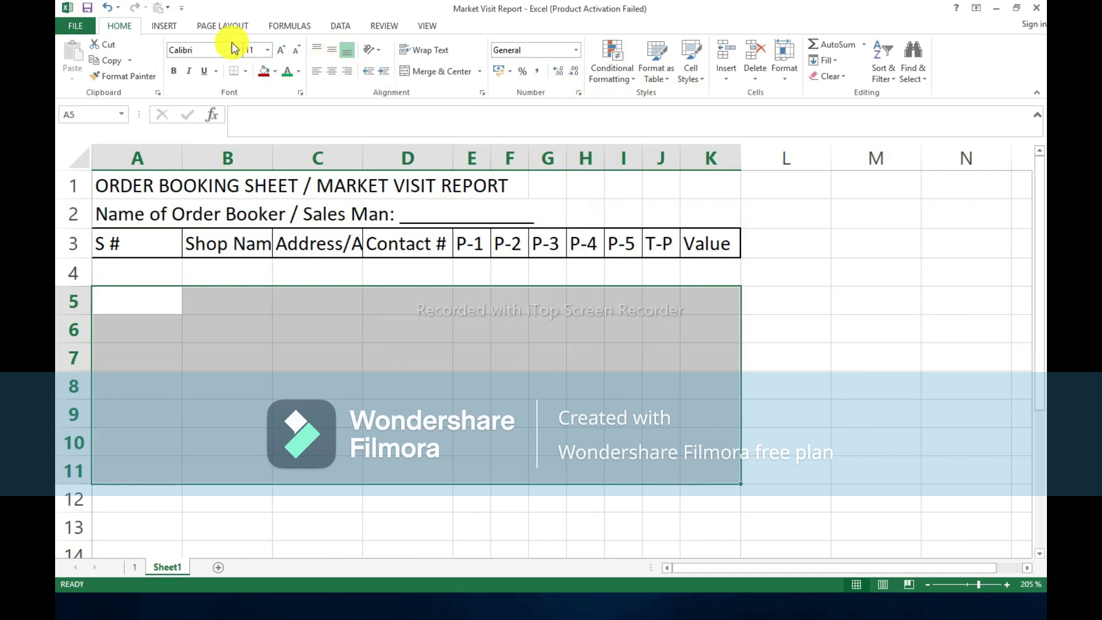
left_click(247, 71)
left_click(261, 184)
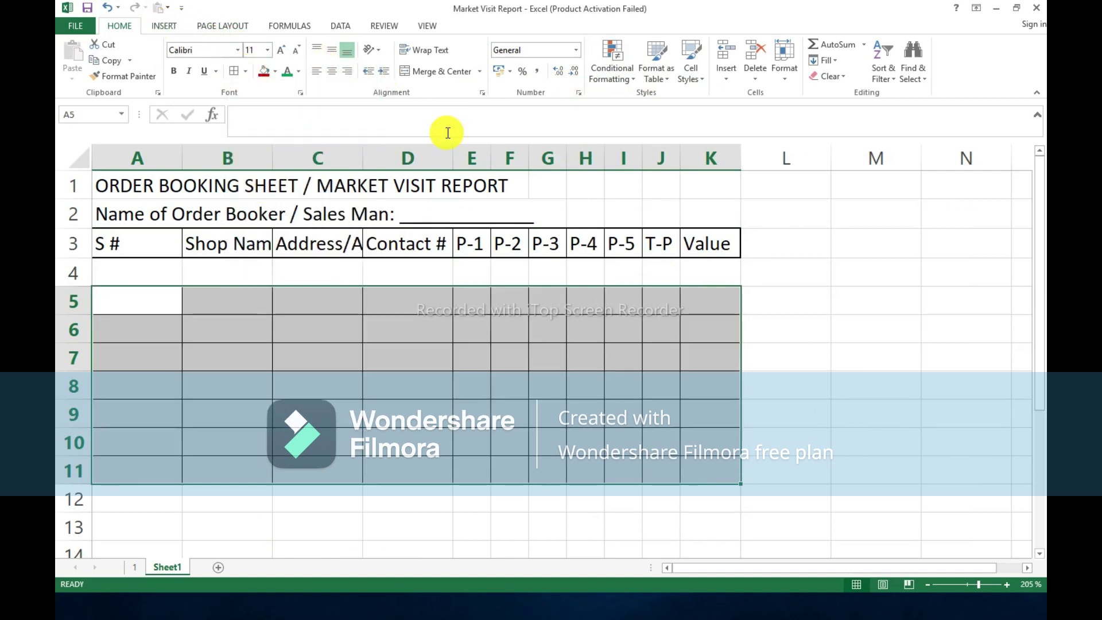
left_click(151, 303)
Merge and center the report title across A1:K1 and make it bold at font size 15.
left_click_drag(123, 185, 735, 192)
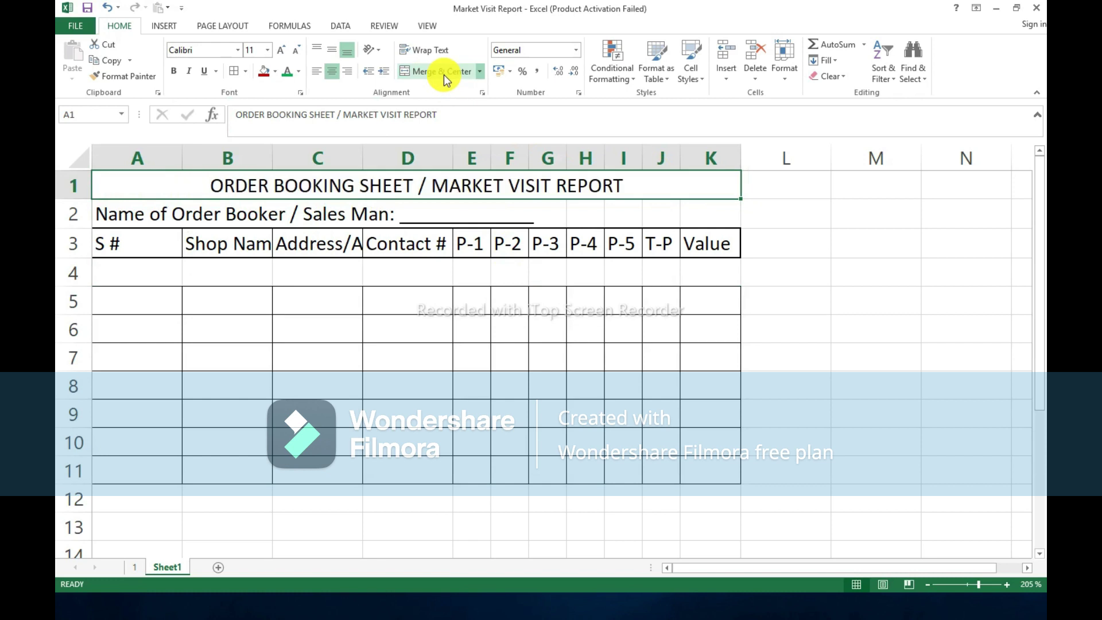
key("ctrl+b")
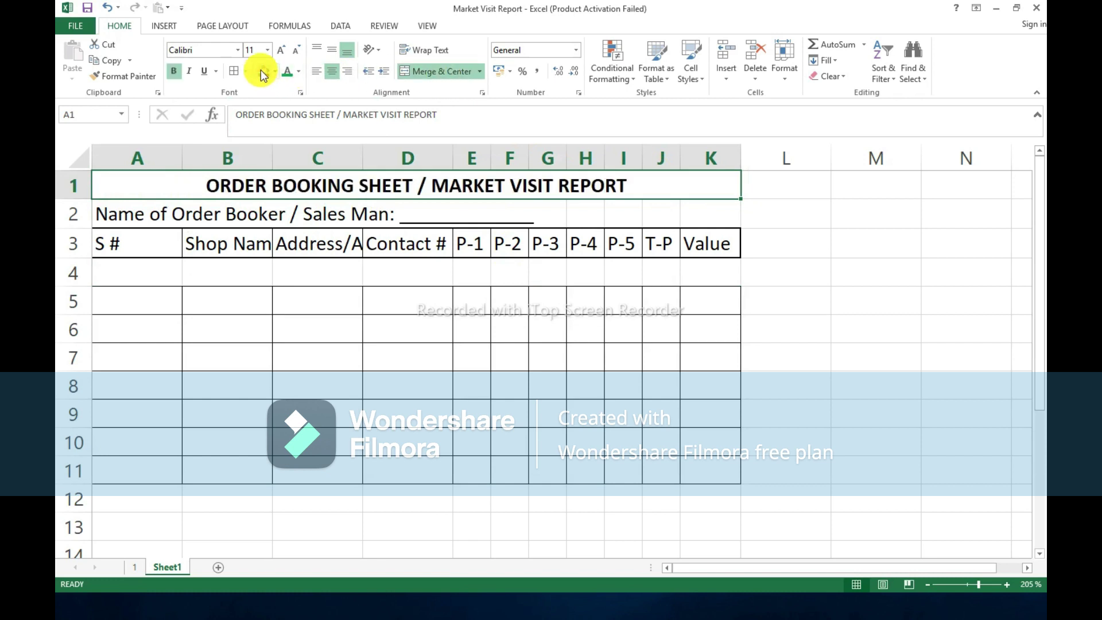
left_click(259, 50)
type("15")
key("Return")
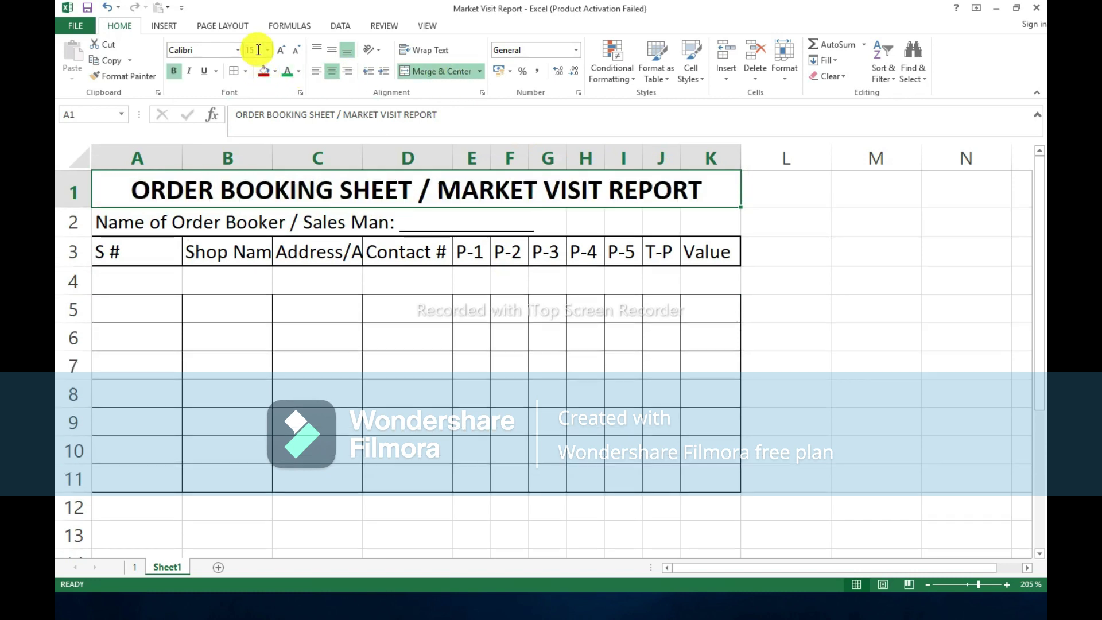
Fill the merged title cell with purple and set its font color to white.
left_click(274, 76)
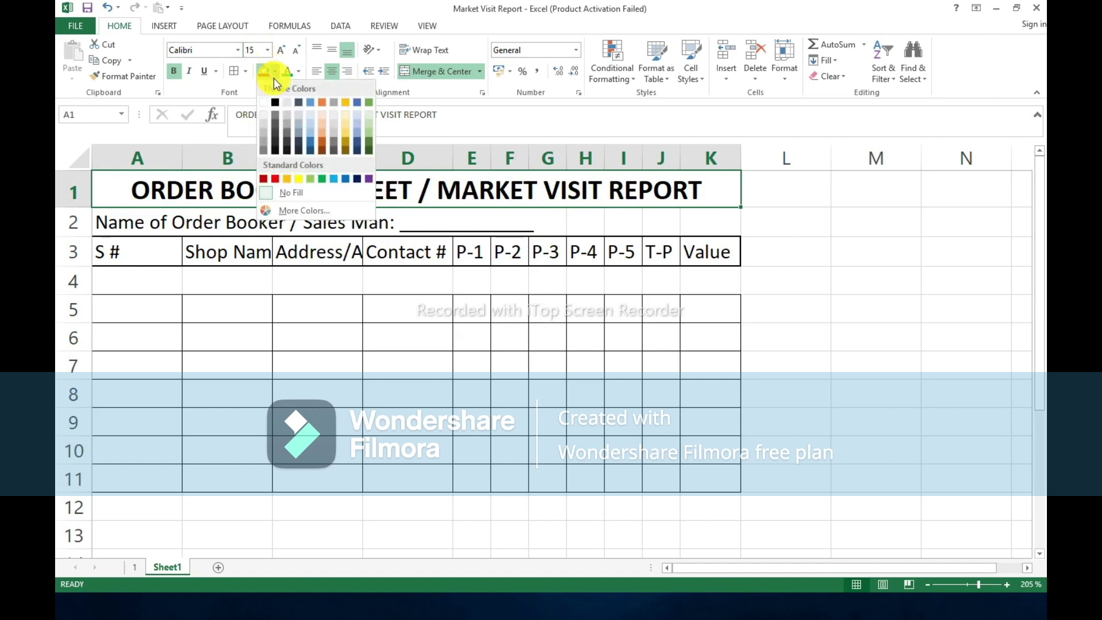
left_click(367, 185)
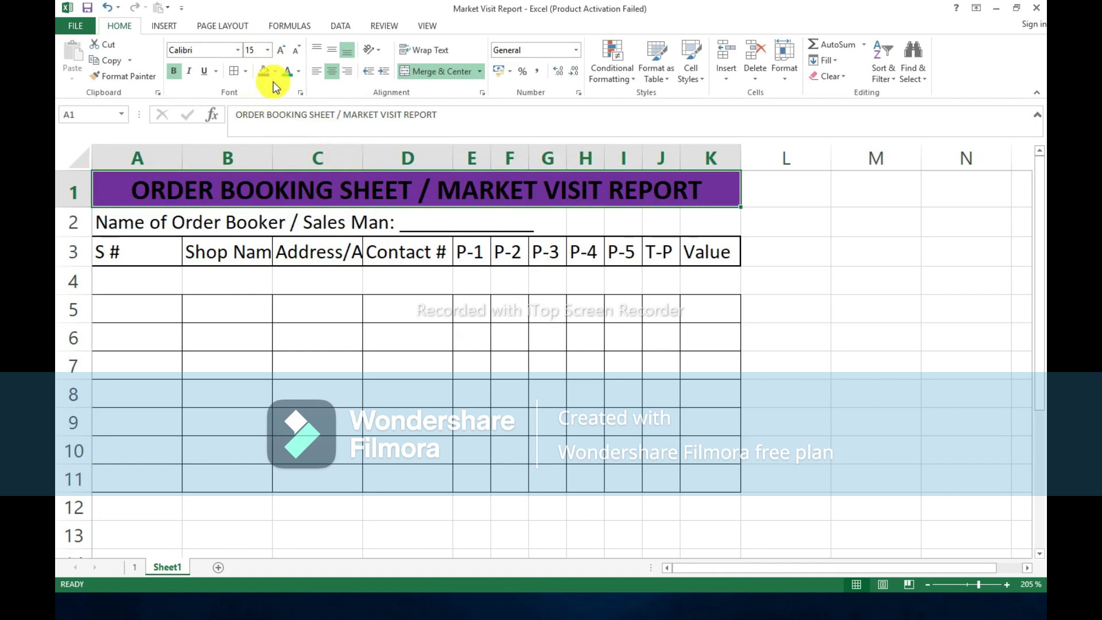
left_click(303, 75)
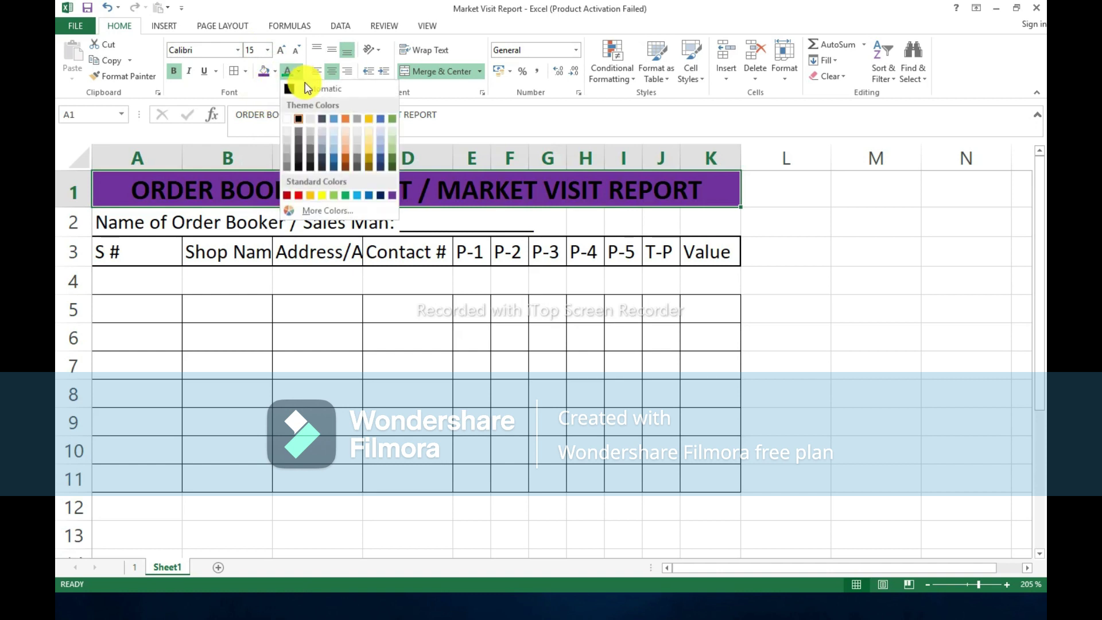
left_click(288, 116)
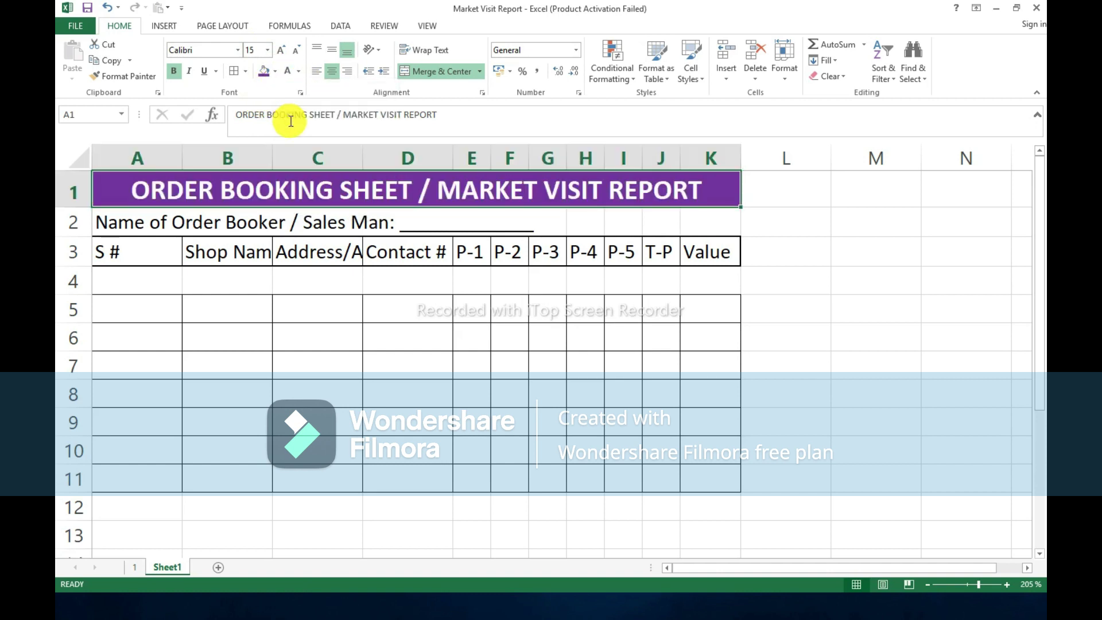
Enter "Date: _________" in K2 and right-align it.
left_click(700, 220)
type("Date: _________")
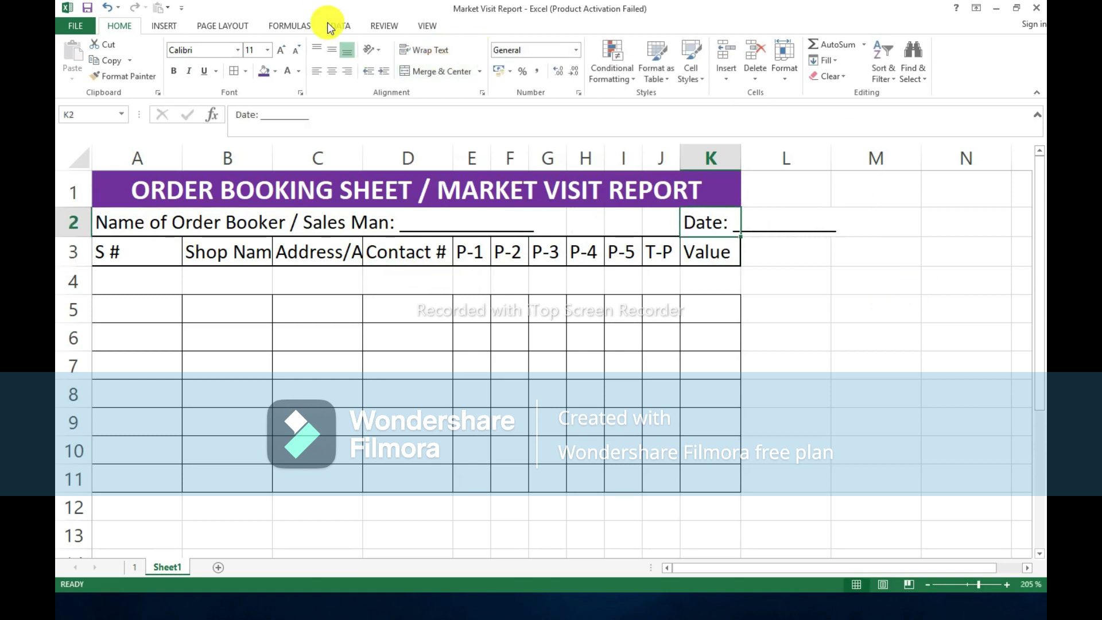
left_click(346, 72)
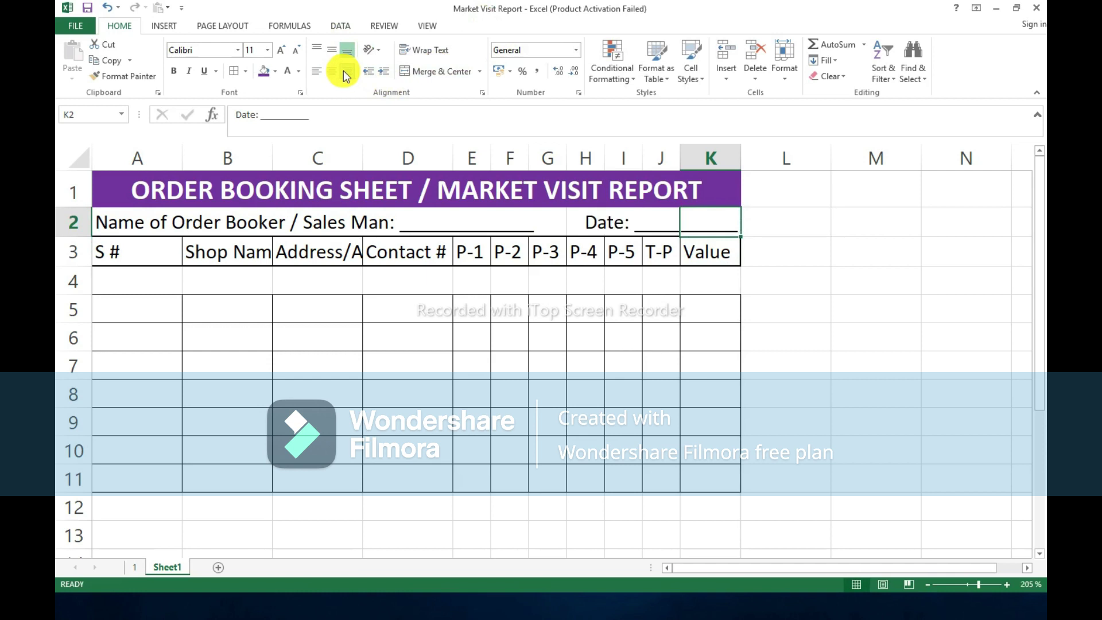
Fill the S # column with the serial numbers 1 to 7 in A5:A11.
left_click(109, 300)
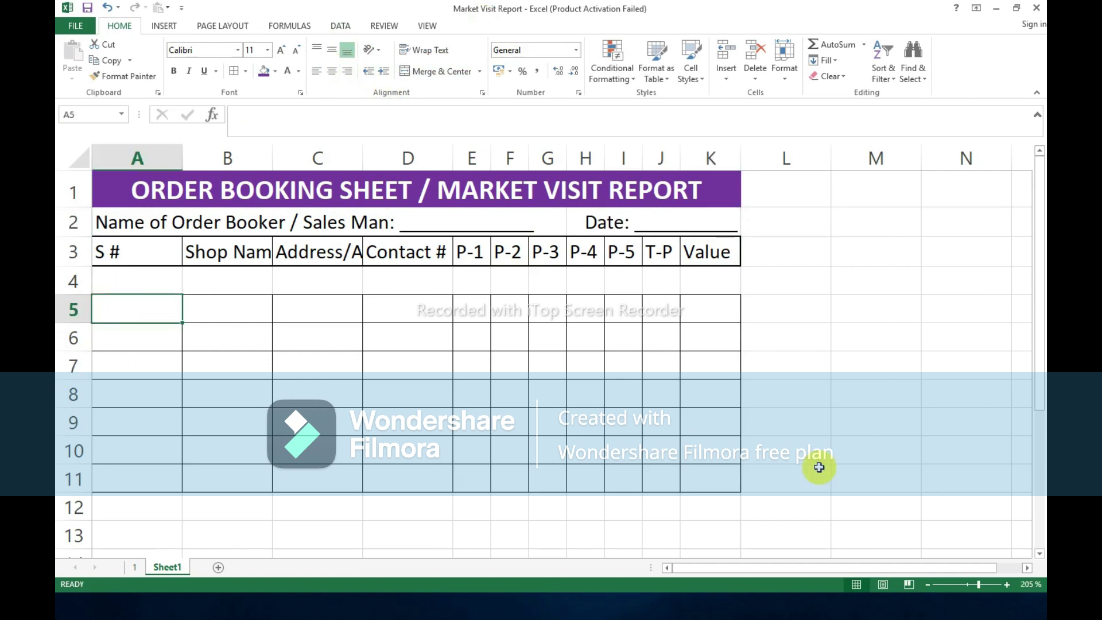
type("1")
key("Return")
type("2")
key("Return")
key("Up")
key("Up")
key("shift+Down")
left_click_drag(181, 351, 169, 485)
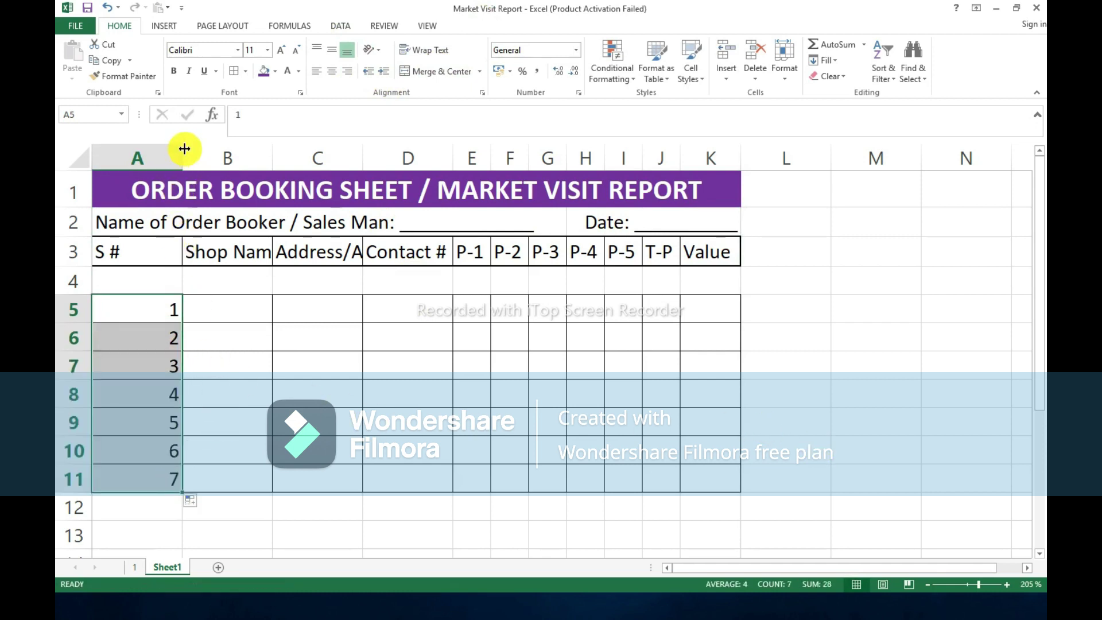
Narrow column A to just fit the S # header and the serial numbers.
double_click(183, 147)
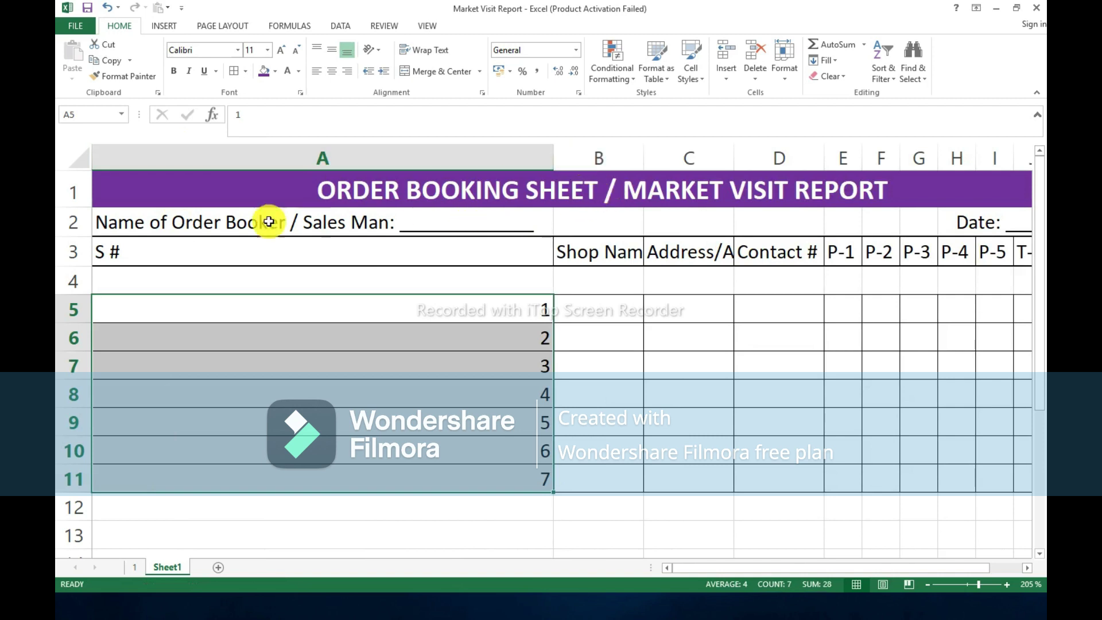
key("ctrl+z")
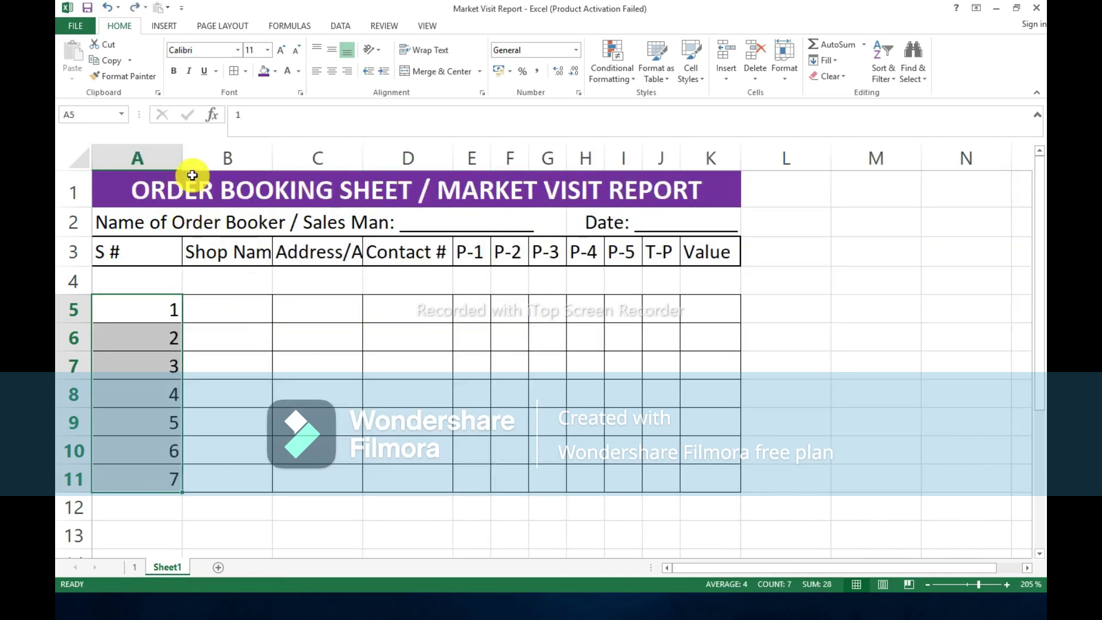
left_click_drag(184, 158, 124, 174)
Widen columns B and C to fit the Shop Name and Address/Area headers.
left_click(202, 157)
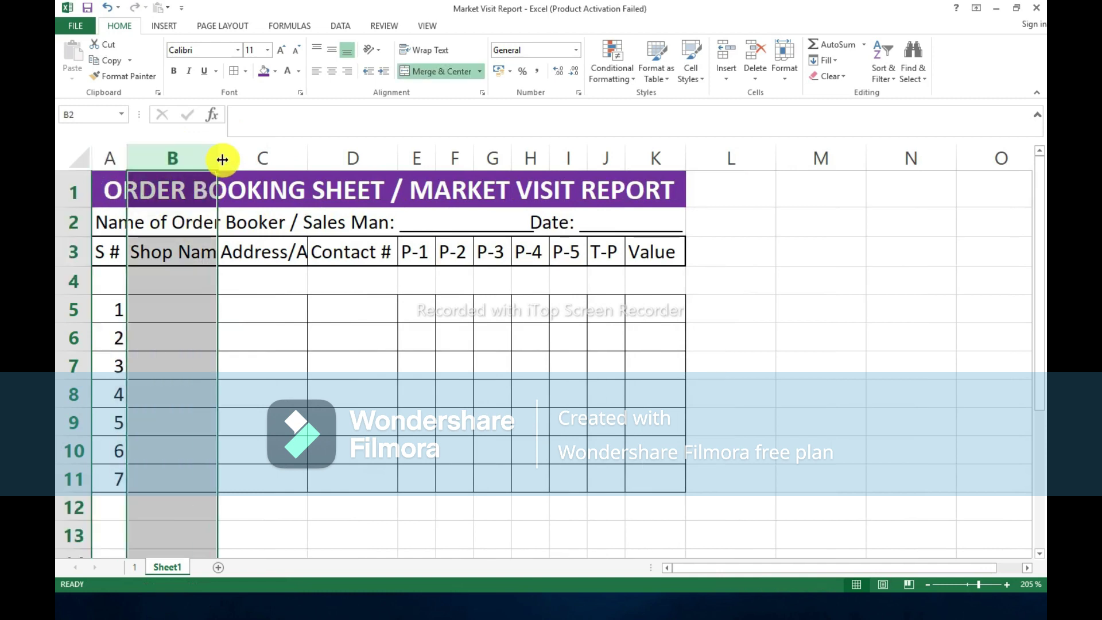
double_click(217, 157)
left_click(298, 158)
double_click(327, 156)
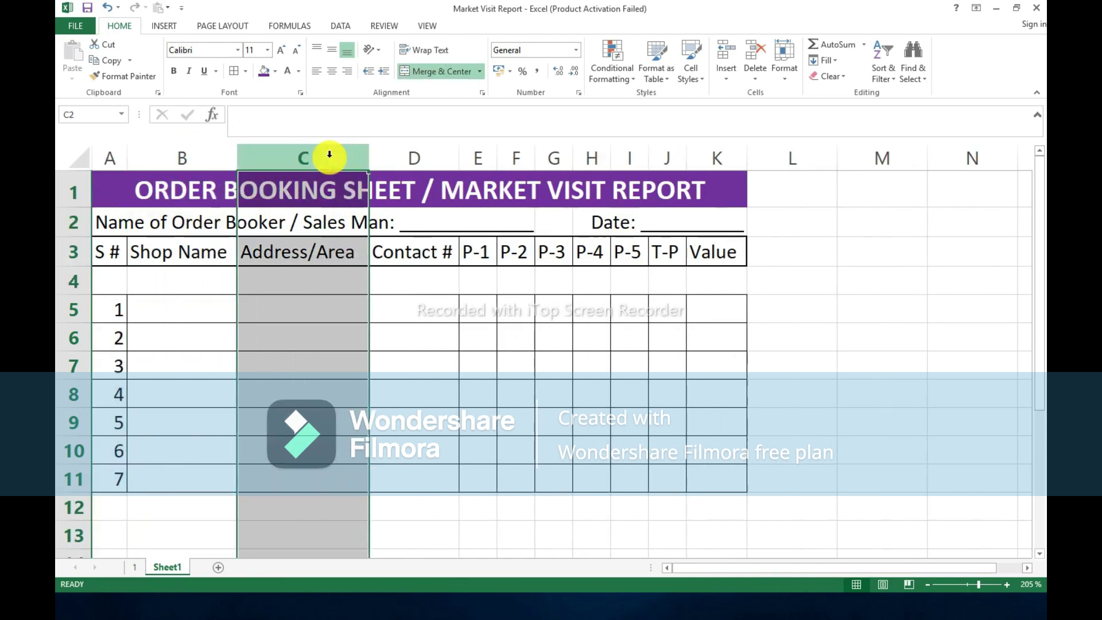
left_click(419, 157)
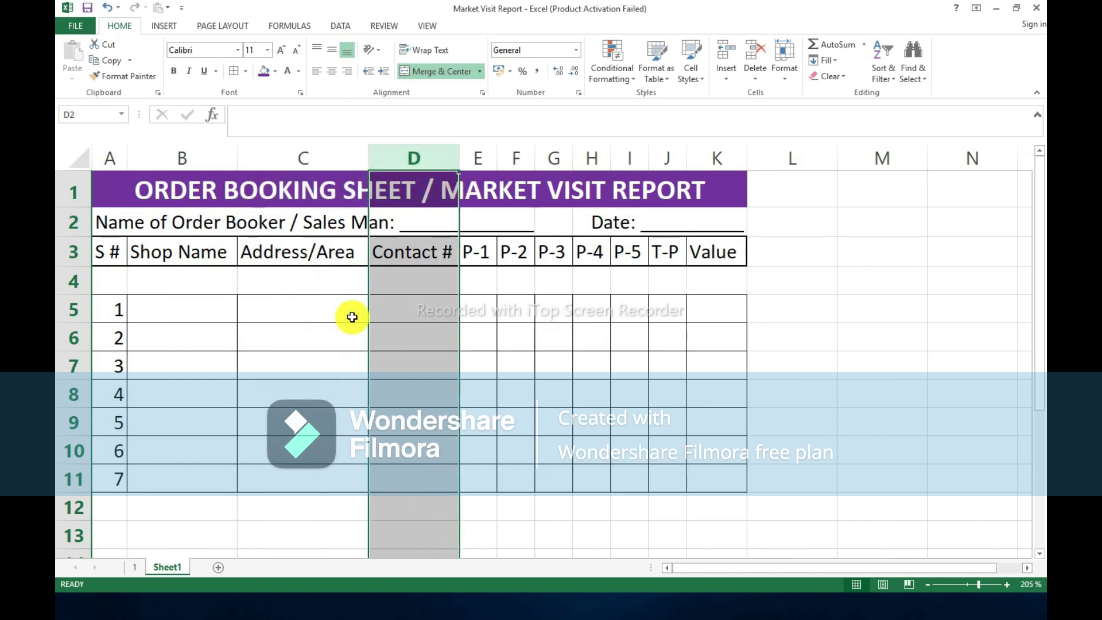
Fill the Shop Name column with the series XYZ-1 to XYZ-7 in B5:B11.
left_click(191, 310)
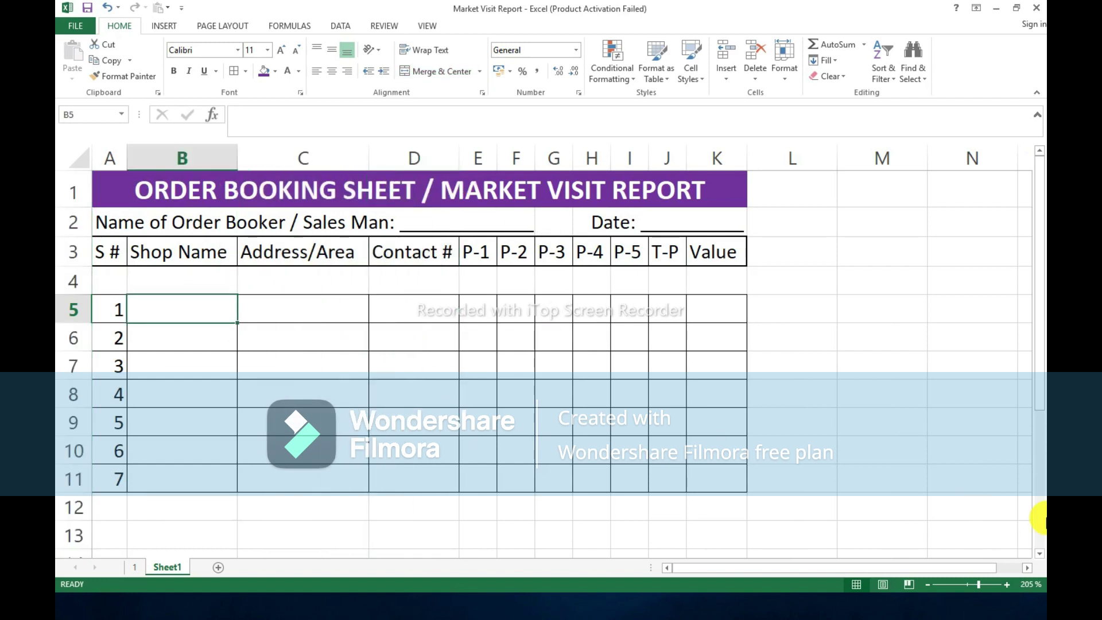
type("XYZ-1")
key("Return")
key("ctrl+apostrophe")
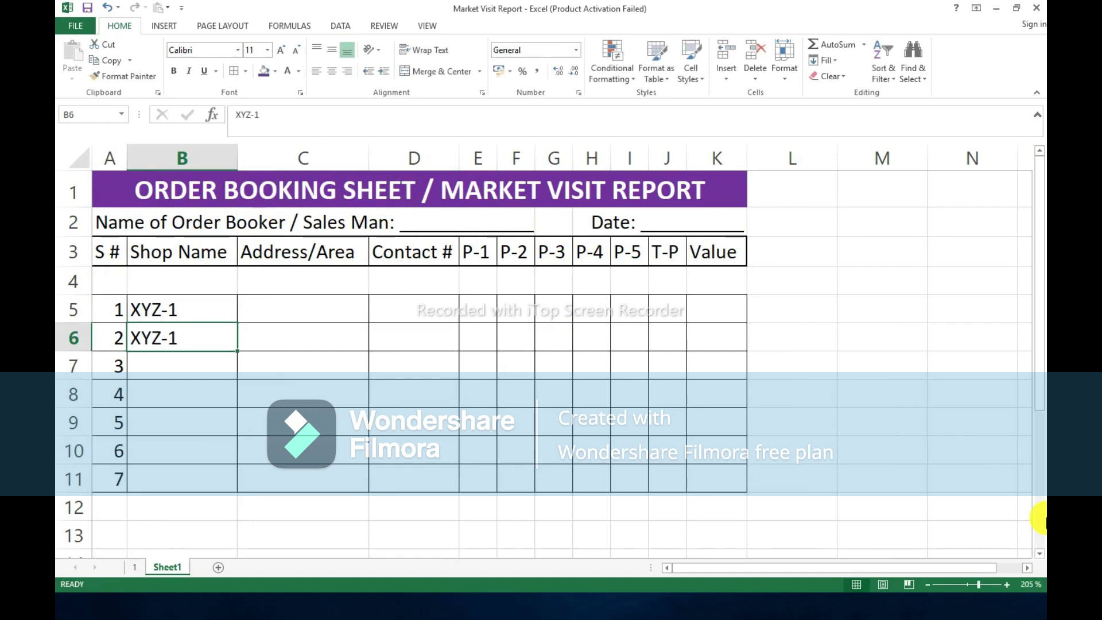
type("2")
key("Return")
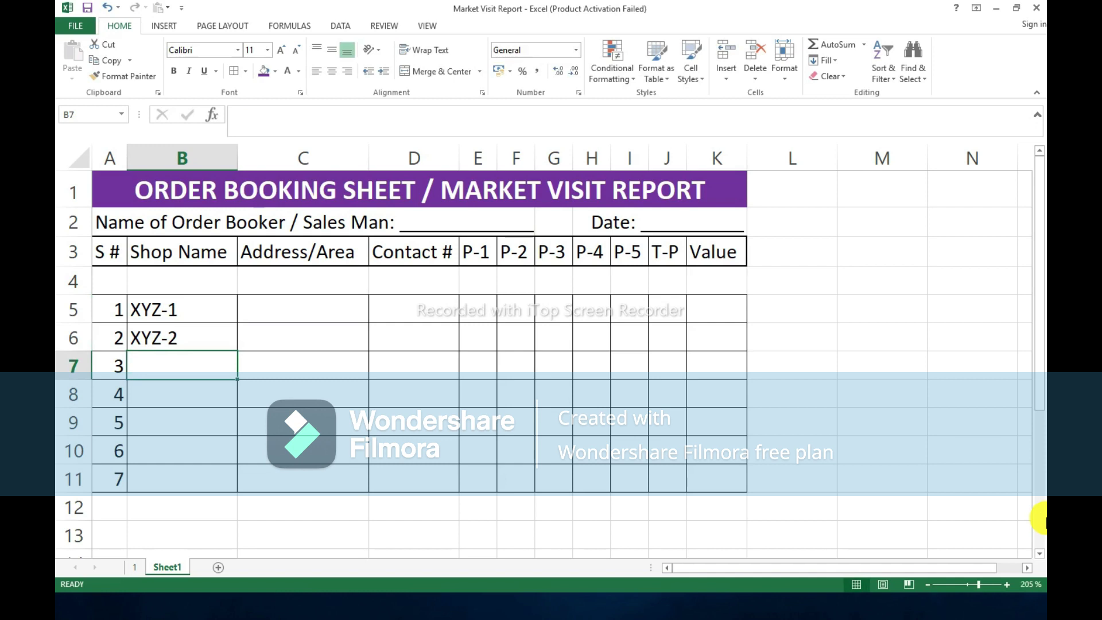
key("Up")
key("Up")
key("shift+Down")
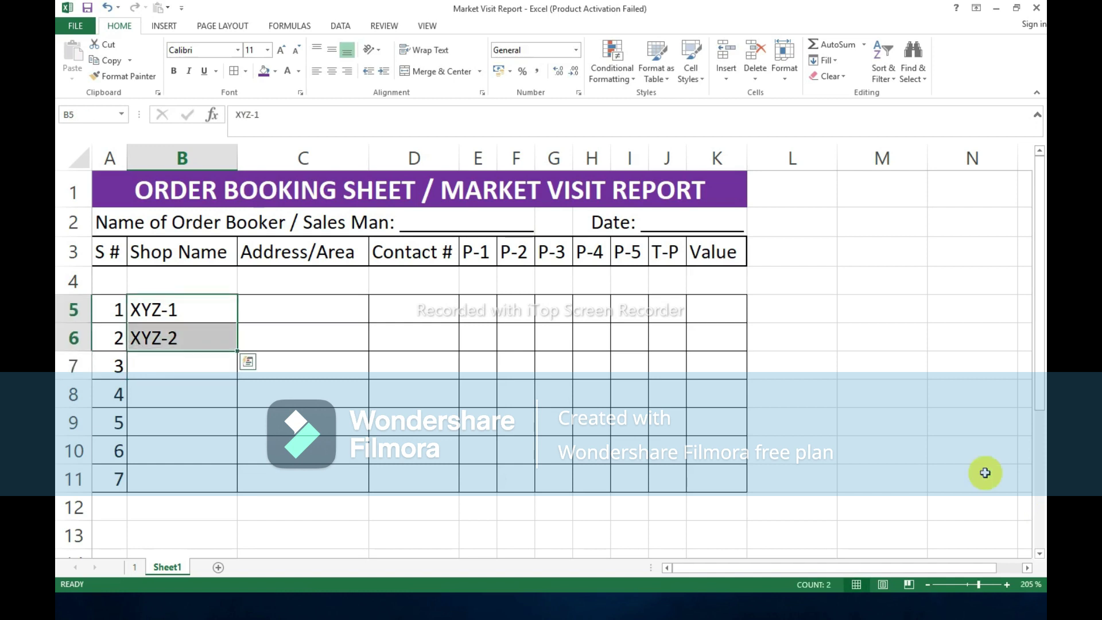
left_click_drag(236, 350, 237, 485)
Enter "XYZ-1" in C5 as the first Address/Area entry.
left_click(286, 314)
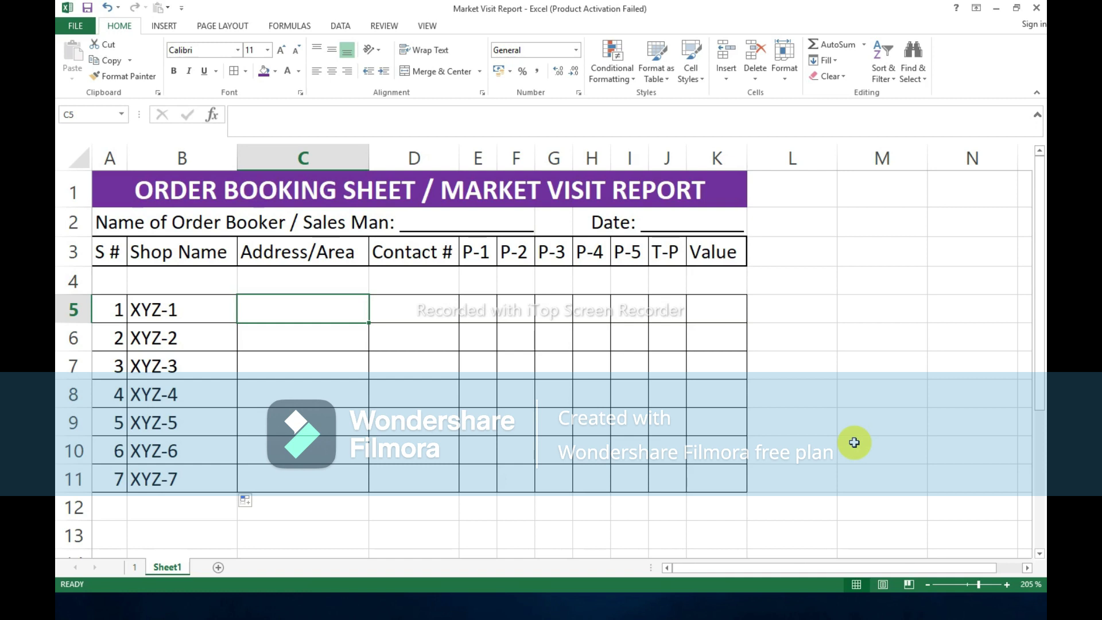
type("XYZ-1")
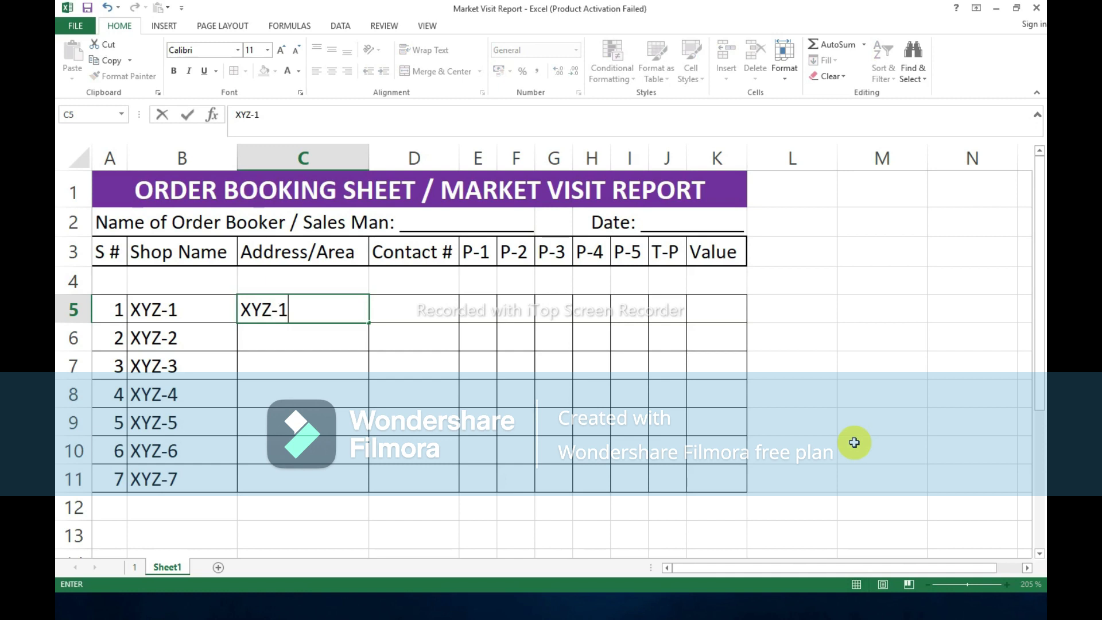
key("Return")
key("Up")
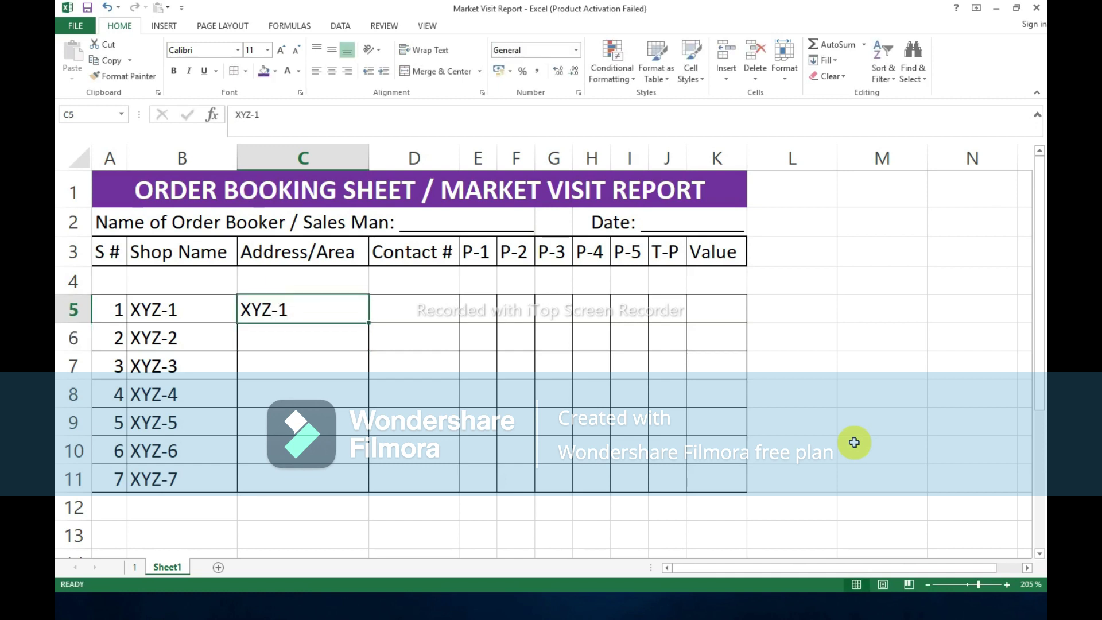
Copy the shop names XYZ-1 to XYZ-7 from B5:B11 into the Address/Area cells C5:C11.
key("ctrl+c")
key("Left")
key("shift+Down")
key("shift+Down")
key("shift+Down")
key("shift+Down")
key("shift+Down")
key("shift+Down")
key("ctrl+c")
key("Right")
key("Return")
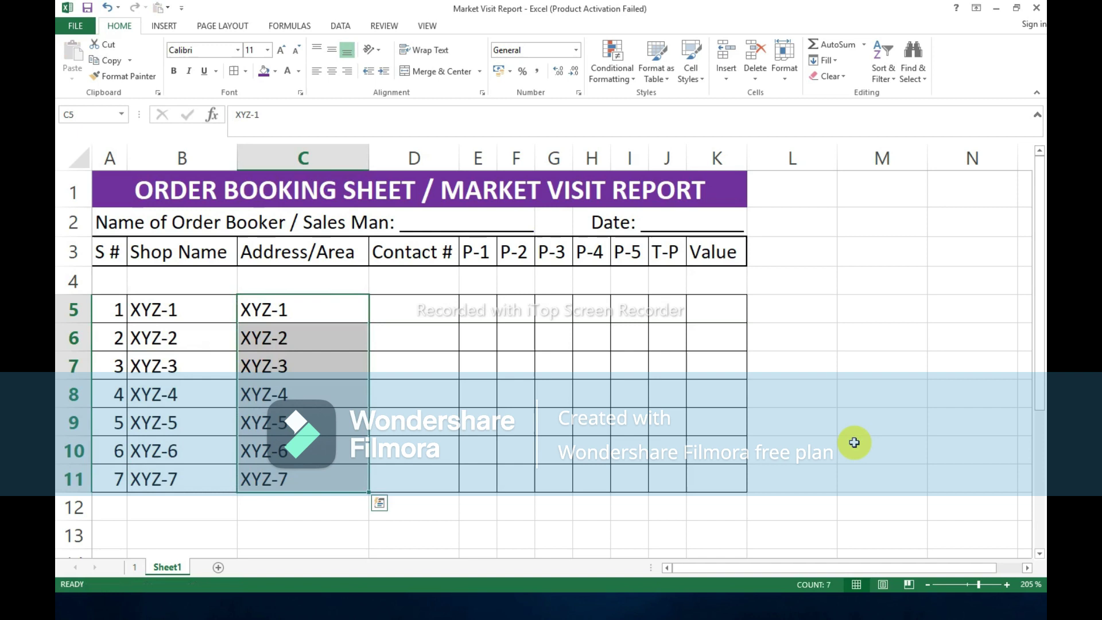
key("Down")
key("Up")
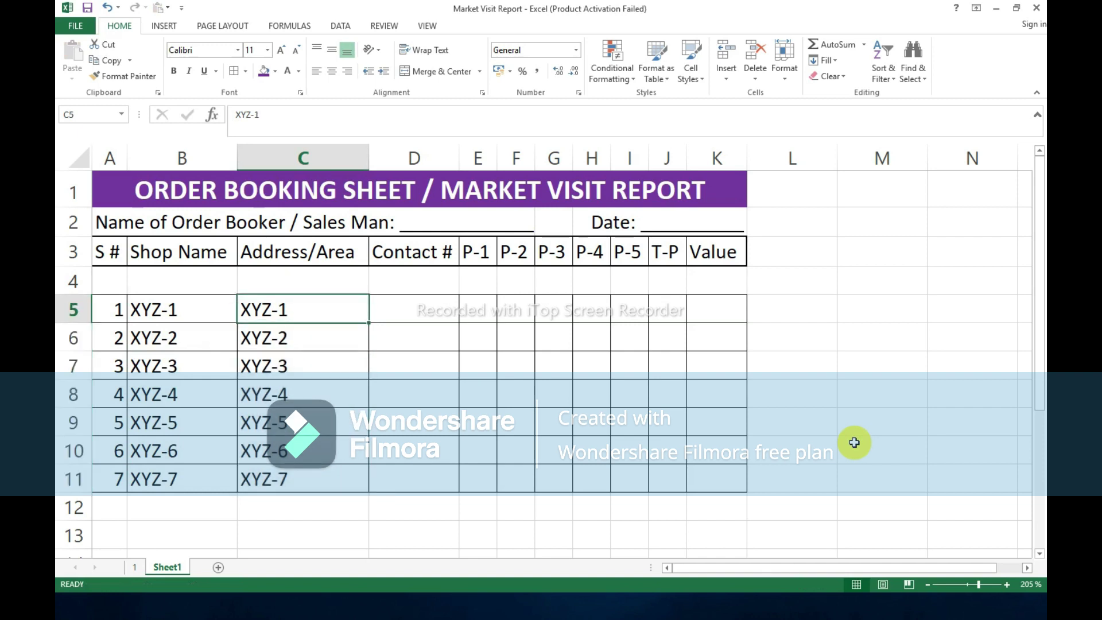
Change the first Address/Area entry in C5 to "Lahore-1".
key("F2")
key("Home")
key("shift+Right")
key("shift+Right")
type("Lahore")
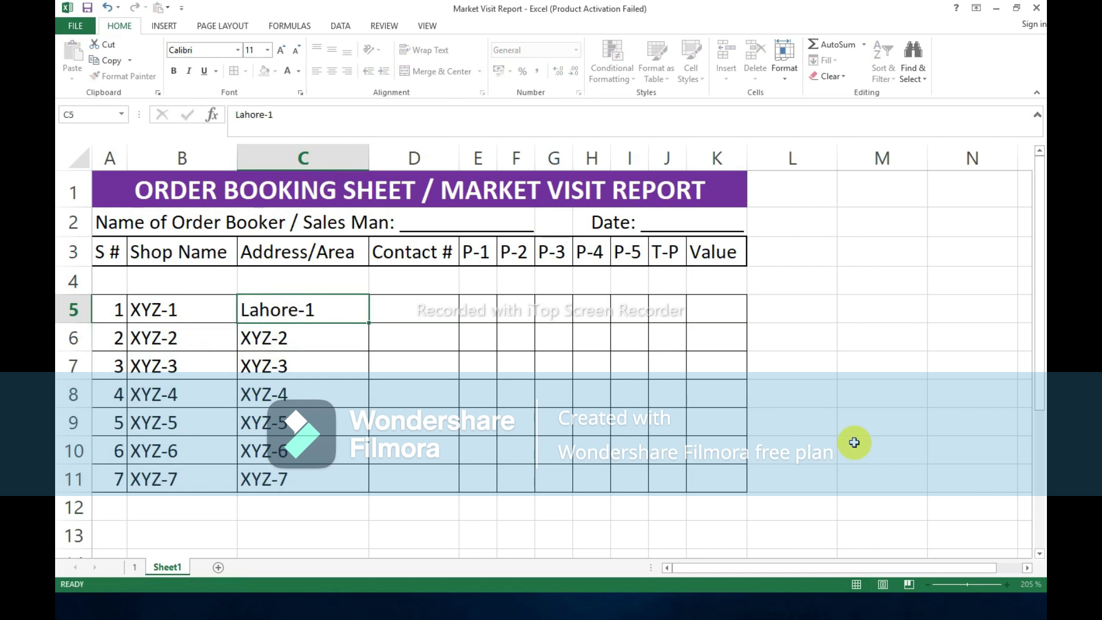
key("Return")
Copy the C5 entry into C6 and change it to "Lahore-2".
key("ctrl+d")
key("F2")
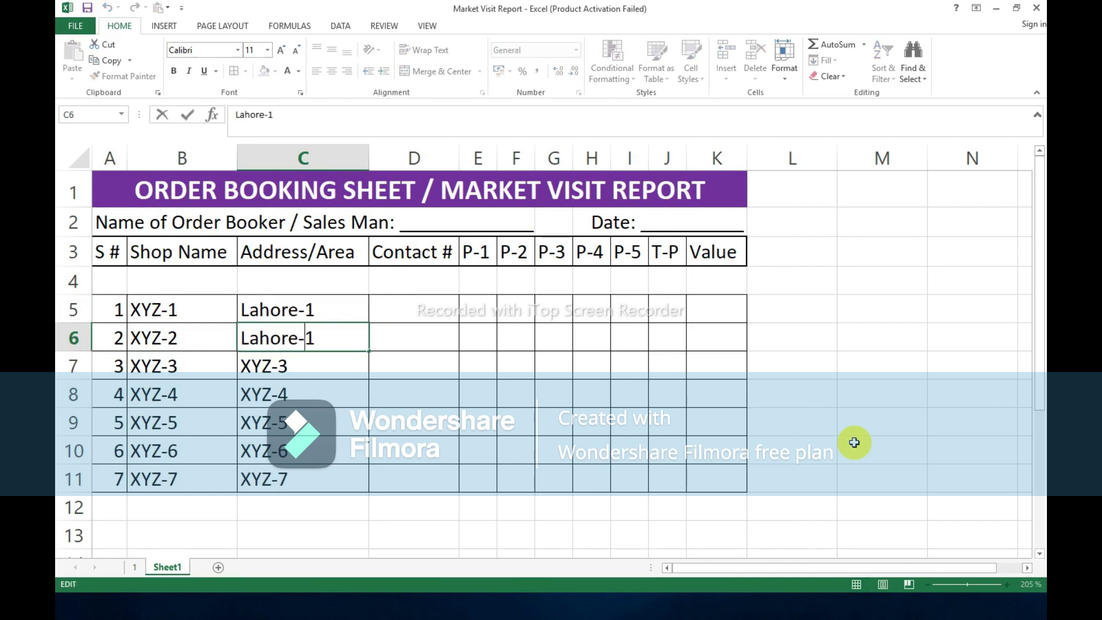
key("Left")
key("Left")
key("shift+Home")
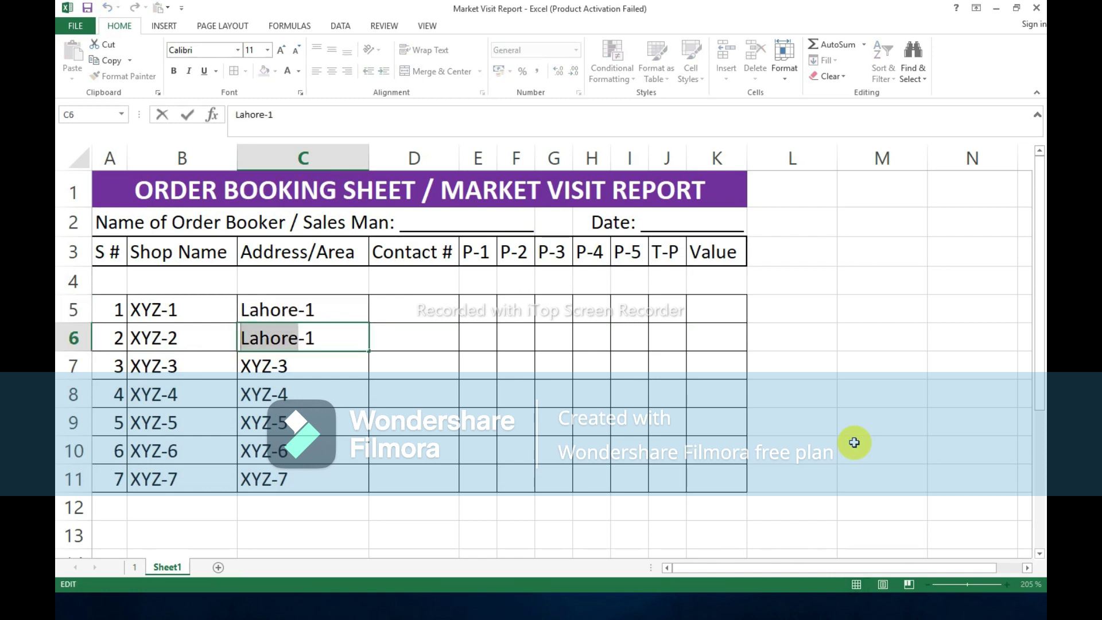
key("End")
key("BackSpace")
type("2")
key("Return")
Extend the Lahore-1, Lahore-2 series from C5:C6 through C11 so it ends at Lahore-7.
key("Up")
key("Up")
key("shift+Down")
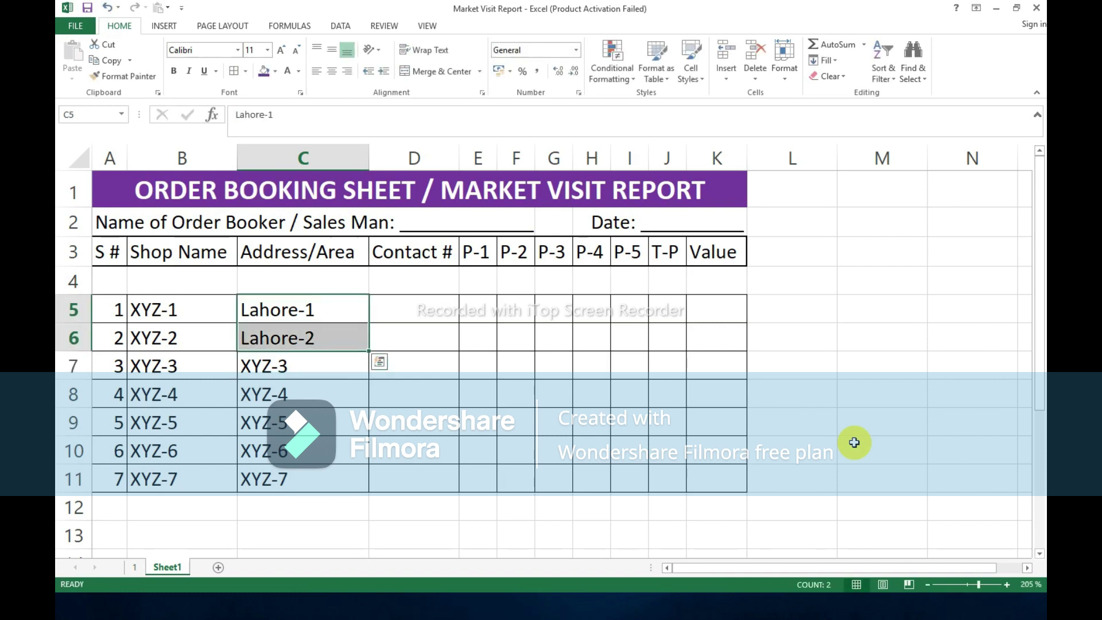
double_click(367, 350)
Enter the placeholder "XXXXXXX" in D5 and copy it down the Contact # column through D11.
left_click(394, 301)
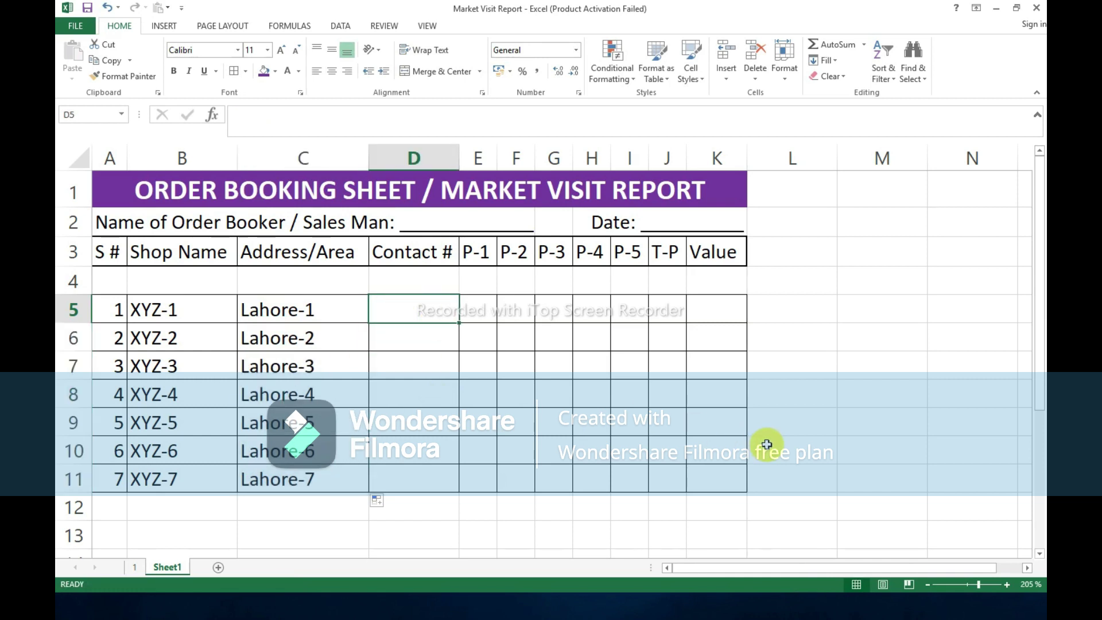
type("XXXXXXX")
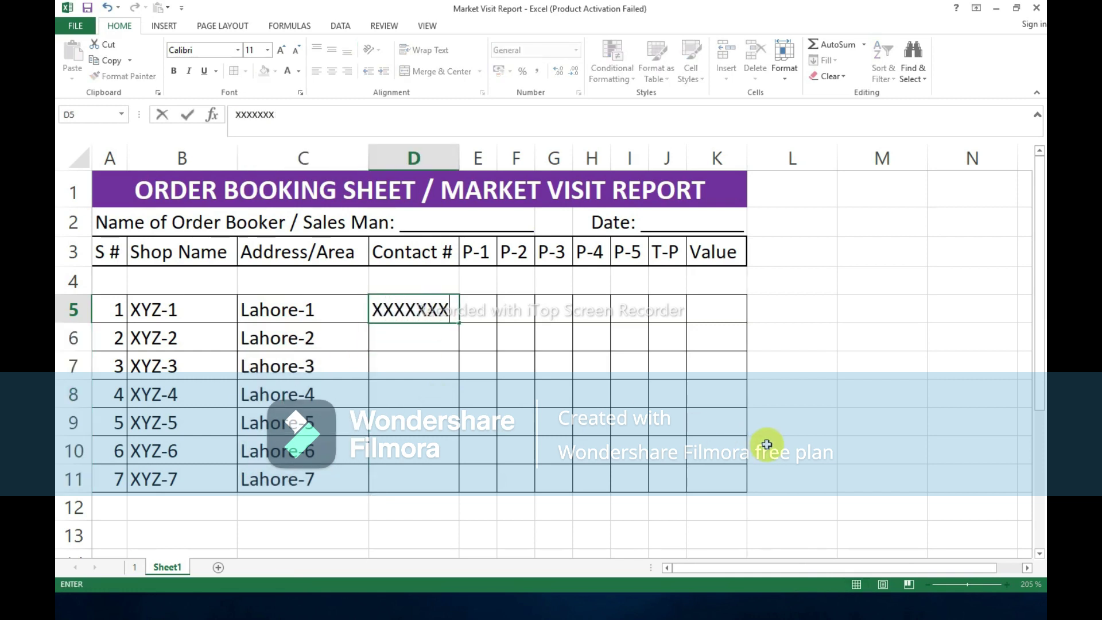
key("Return")
key("Up")
key("ctrl+c")
key("shift+Down")
key("shift+Down")
key("shift+Down")
key("shift+Down")
key("shift+Down")
key("shift+Down")
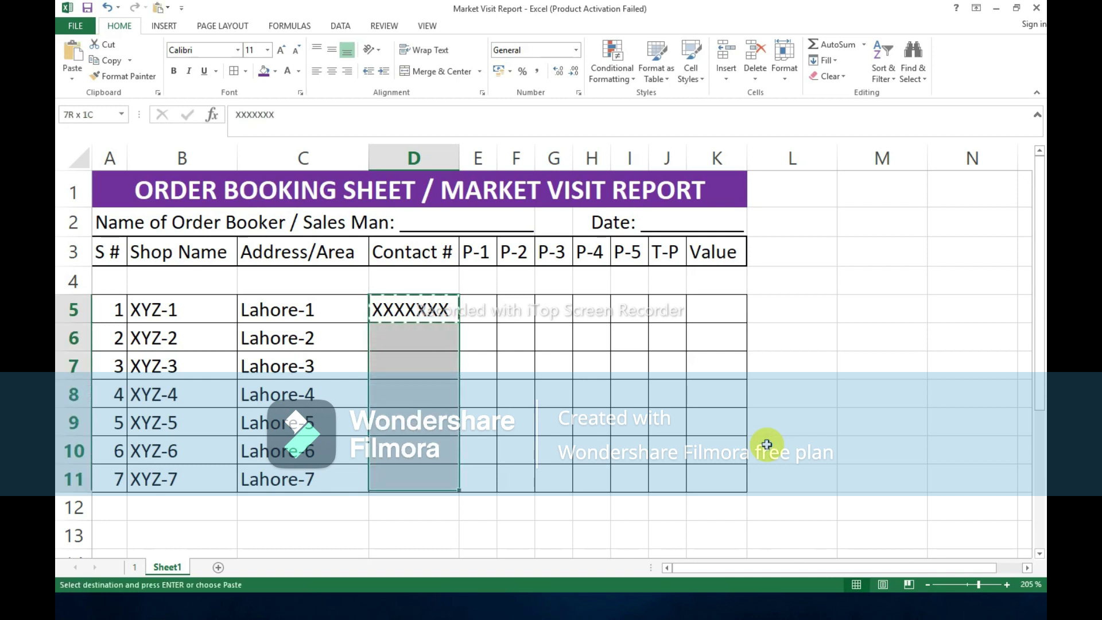
key("Return")
Enter the quantities 10, 5, 10, 20 and 10 for P-1 to P-5 in E5:I5.
key("Right")
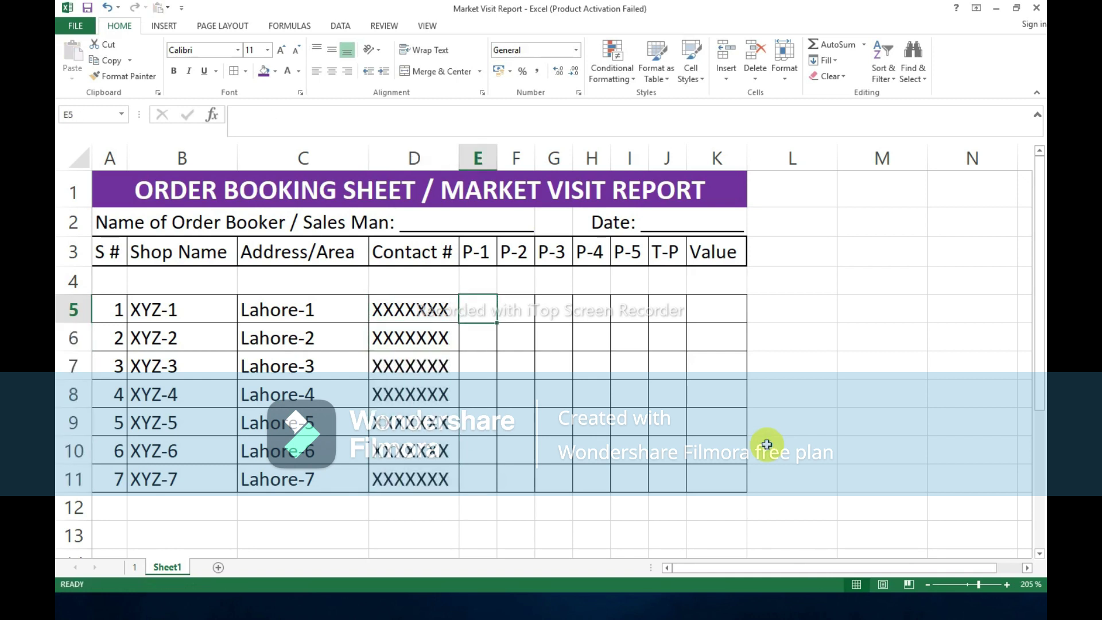
type("10")
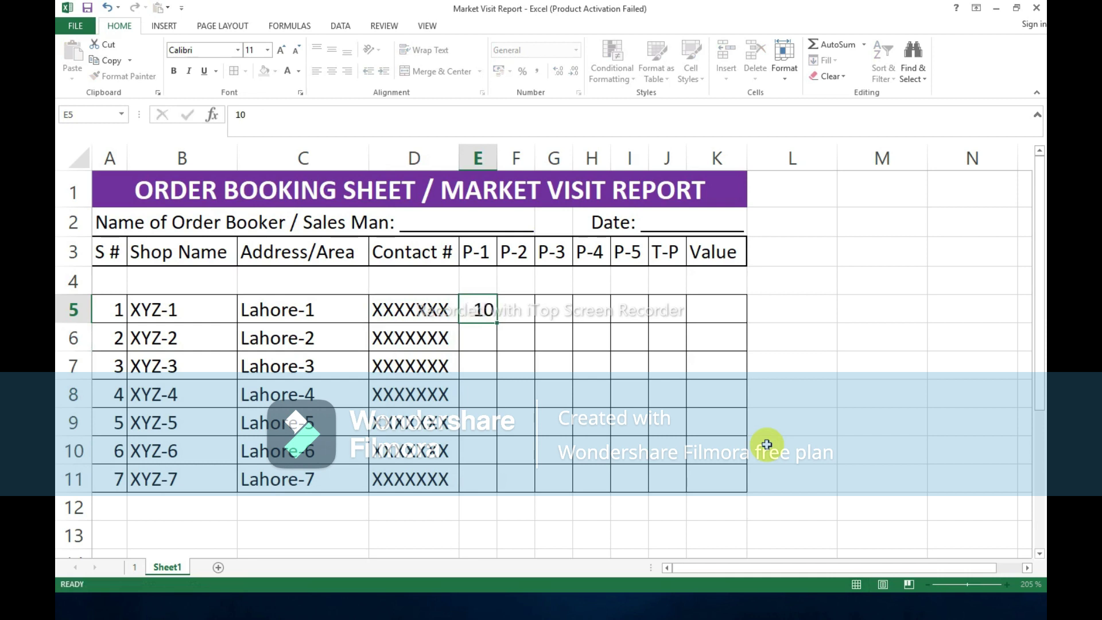
key("Tab")
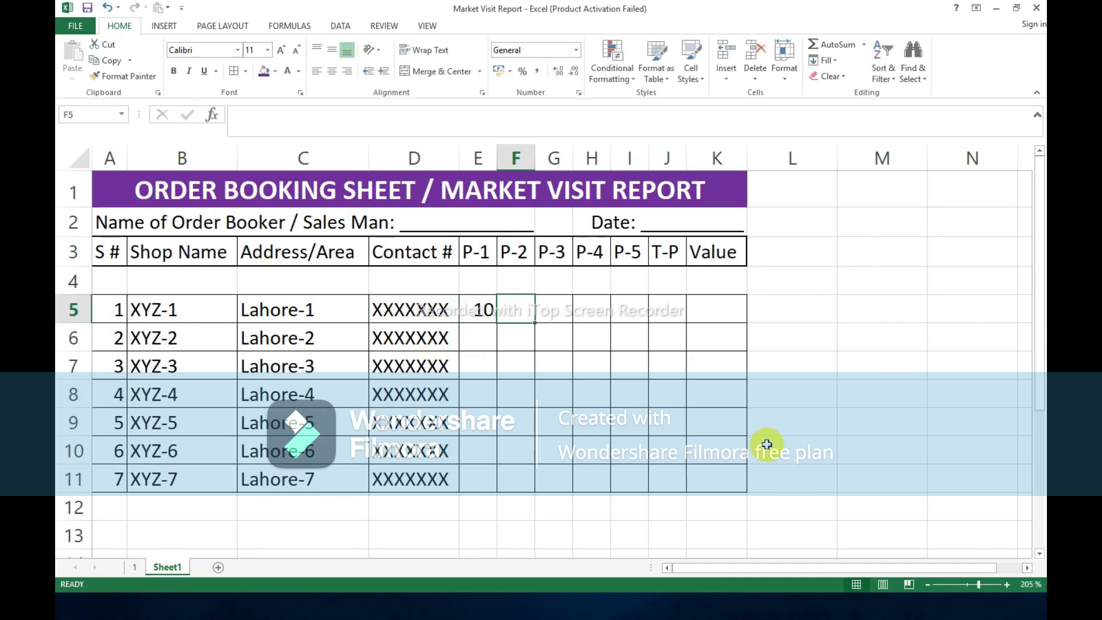
type("5")
key("Tab")
type("10")
key("Tab")
type("20")
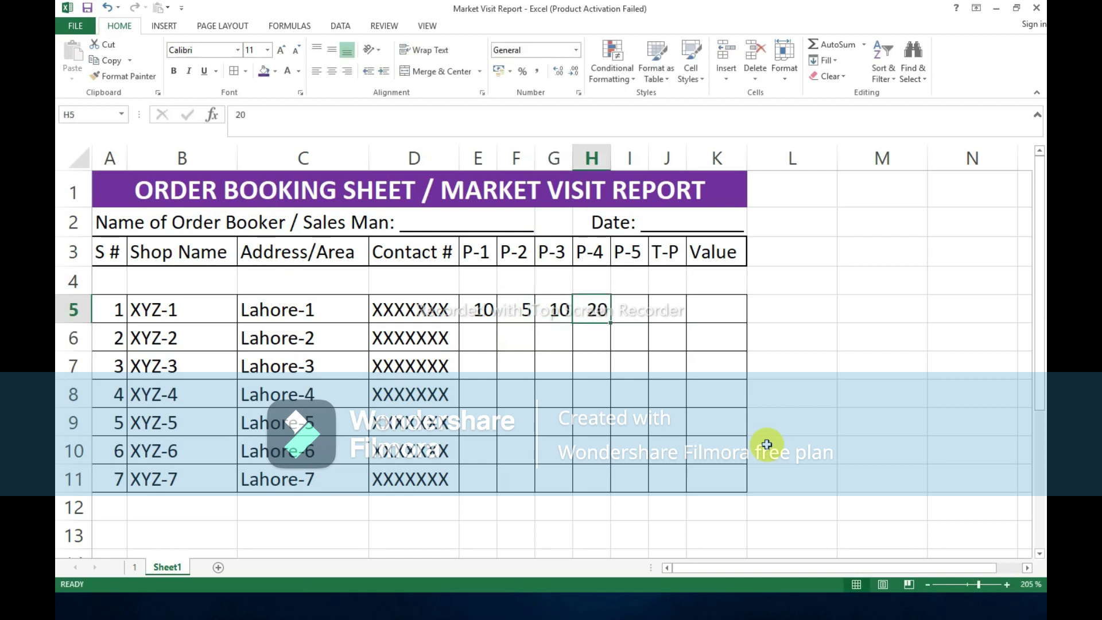
key("Tab")
type("10")
Total the P-1 to P-5 quantities in J5 with AutoSum over E5:I5.
key("Tab")
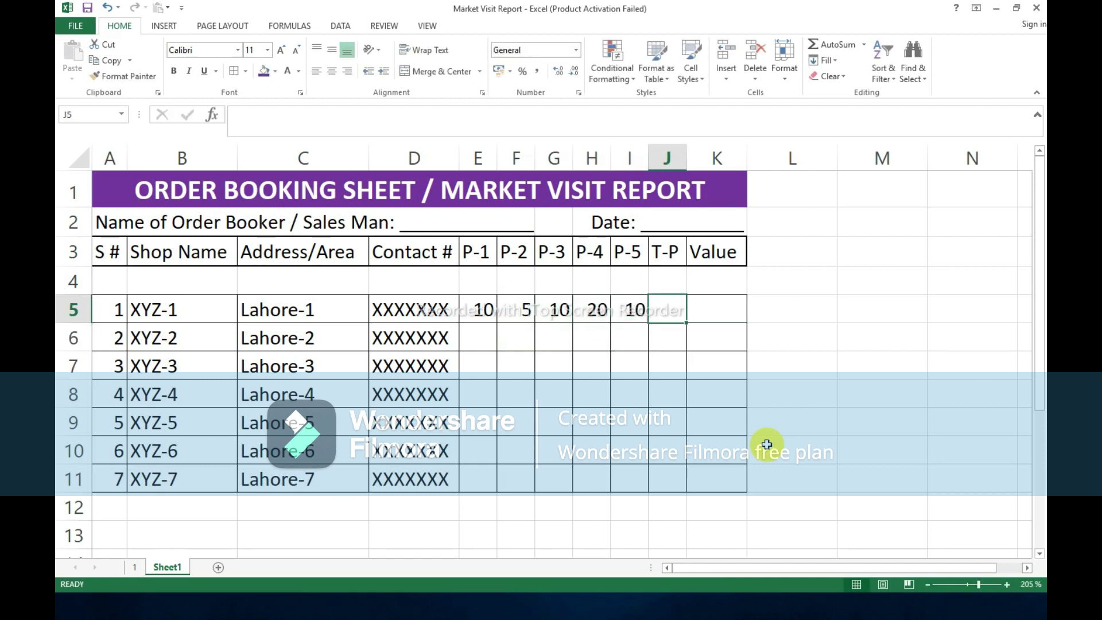
left_click(836, 44)
key("Return")
Fill the T-P total cell J5 with a grey theme color.
key("Up")
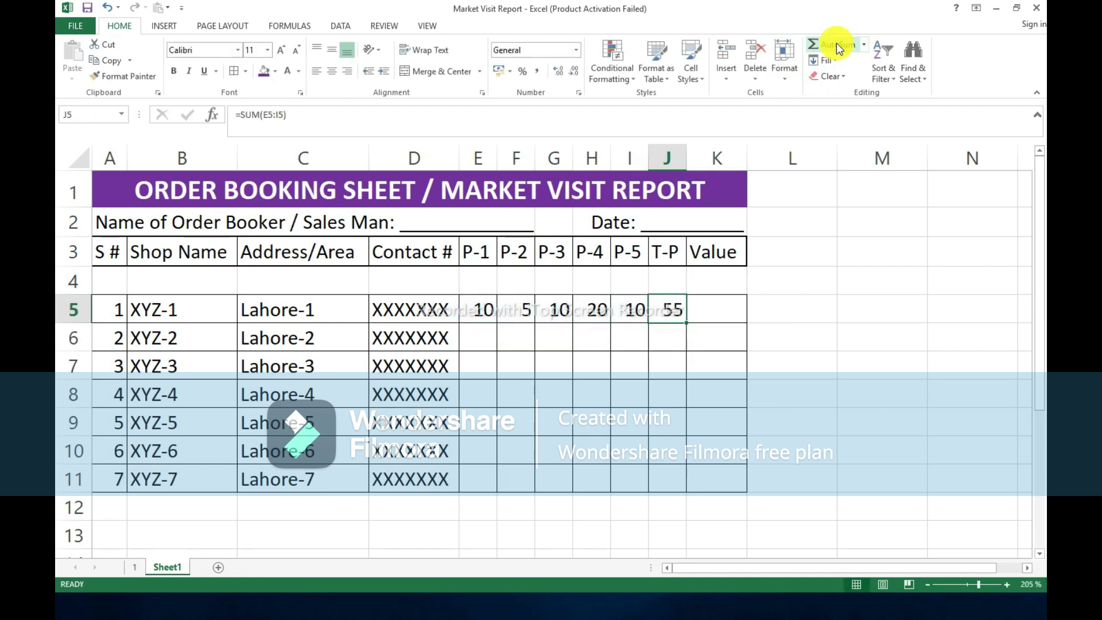
left_click(275, 77)
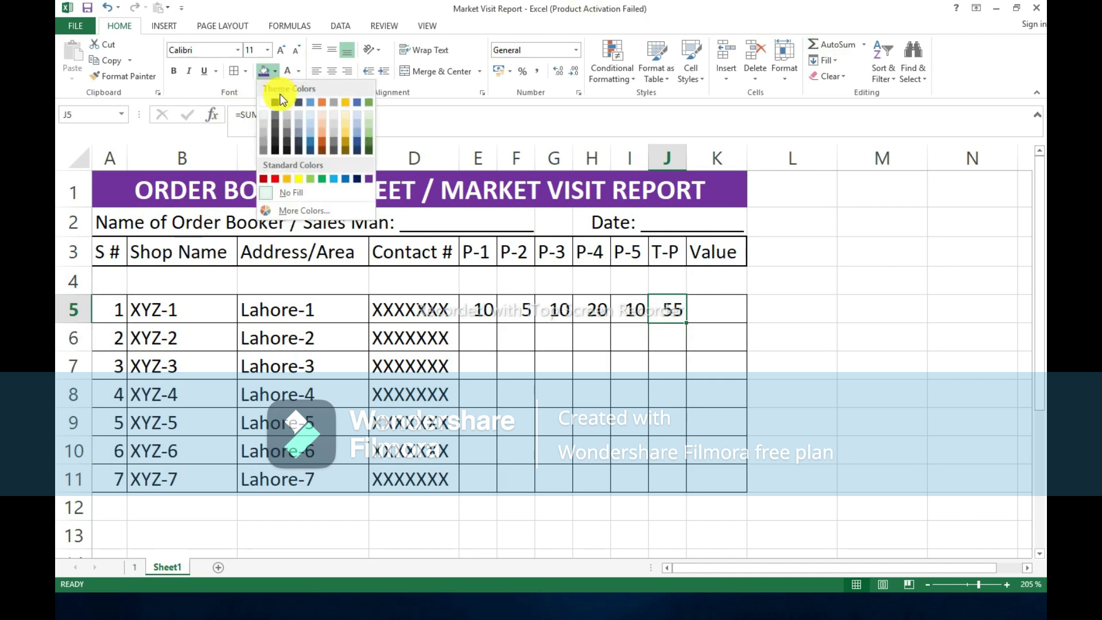
left_click(265, 132)
Copy the quantities and T-P total from E5:J5 into rows 6 to 11.
key("Left")
key("Left")
key("Left")
key("Left")
key("Left")
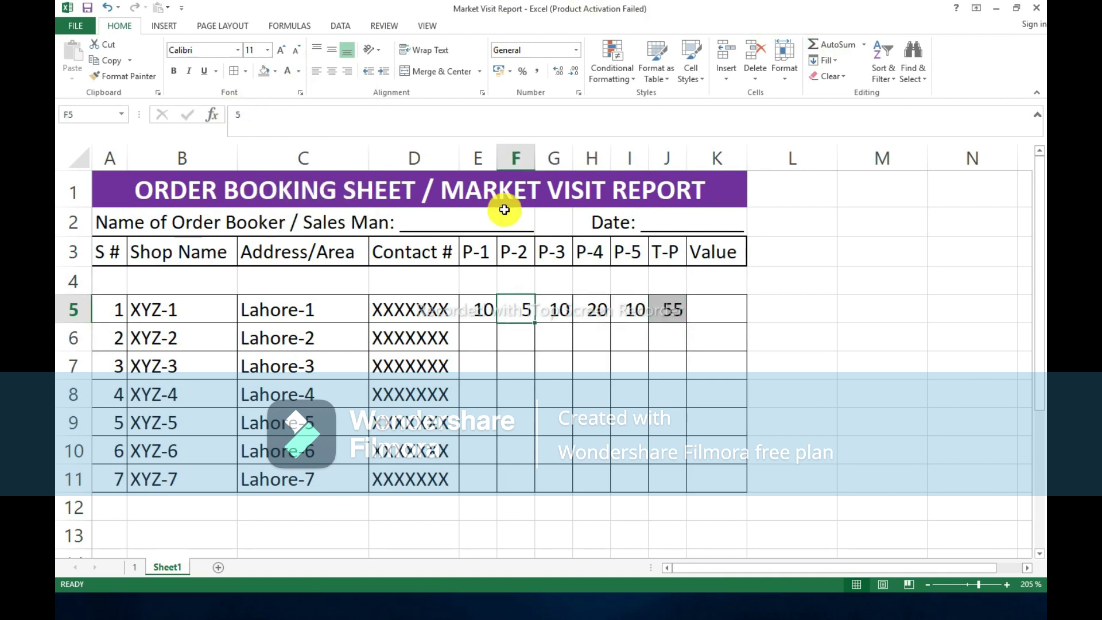
key("shift+Right")
key("shift+Right")
key("shift+Right")
key("shift+Right")
key("shift+Right")
key("ctrl+c")
key("Down")
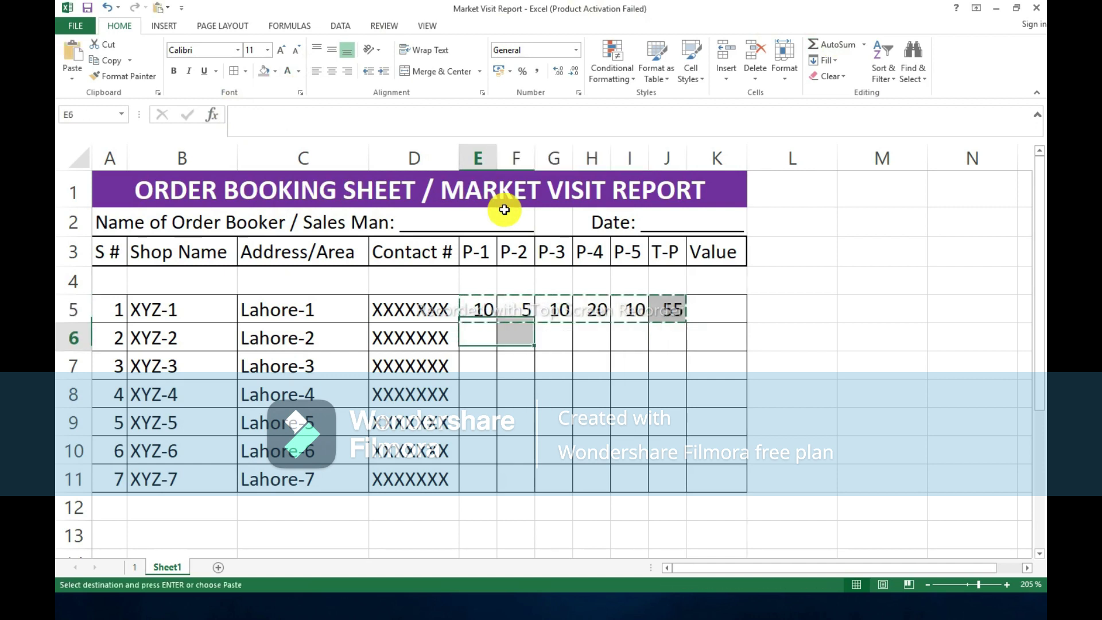
key("shift+Down")
key("shift+Down")
key("shift+Down")
key("shift+Down")
key("shift+Down")
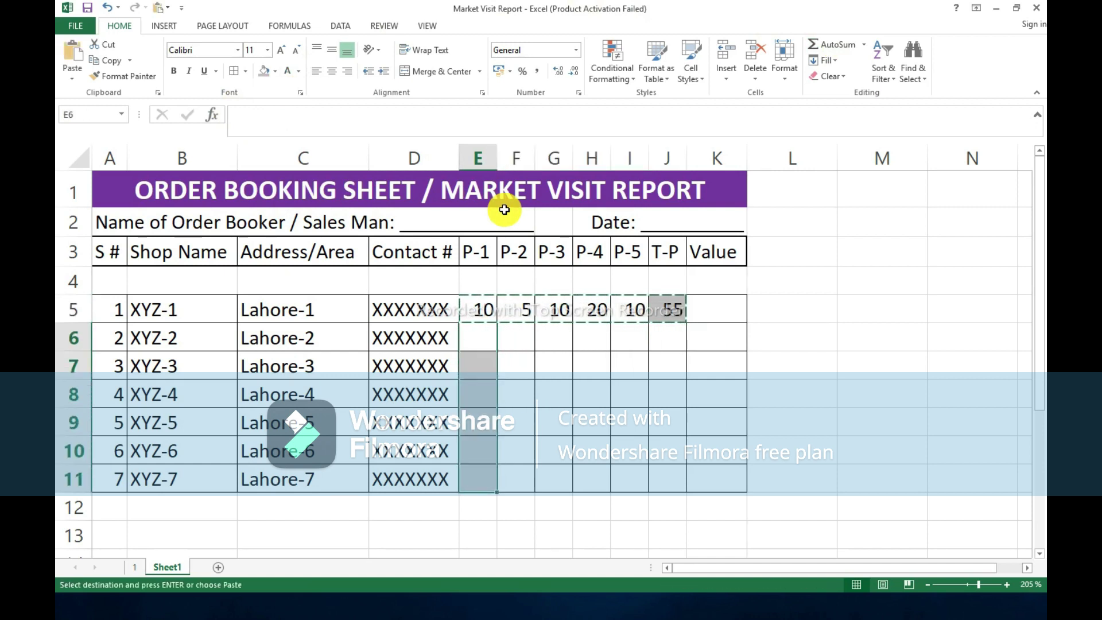
key("Return")
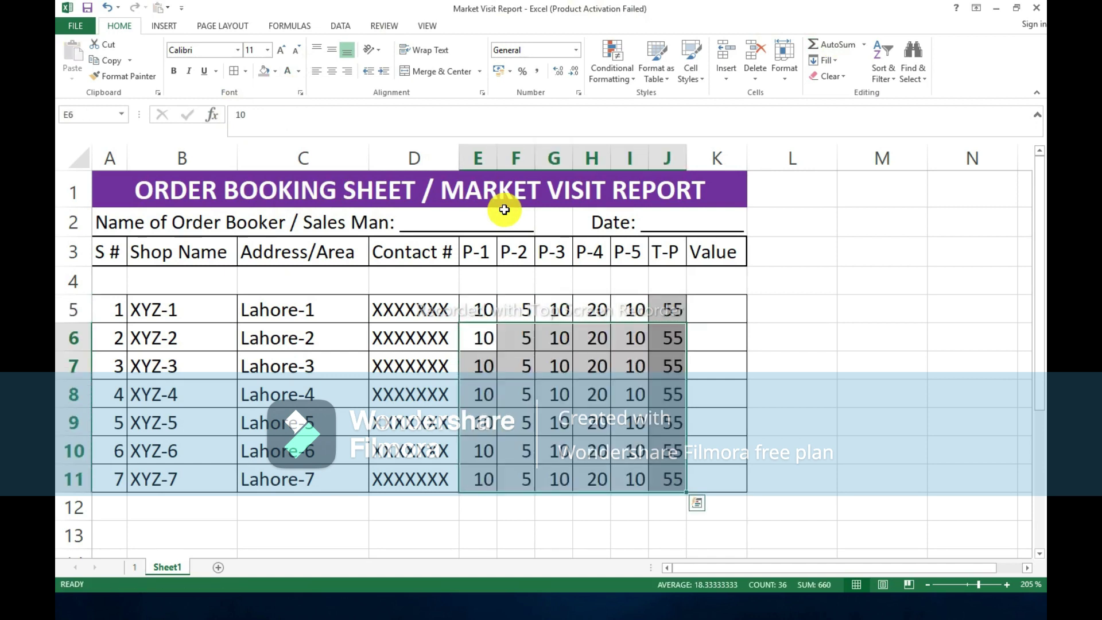
Copy header row 3 to row 13 below the shop entries.
left_click(69, 251)
key("ctrl+c")
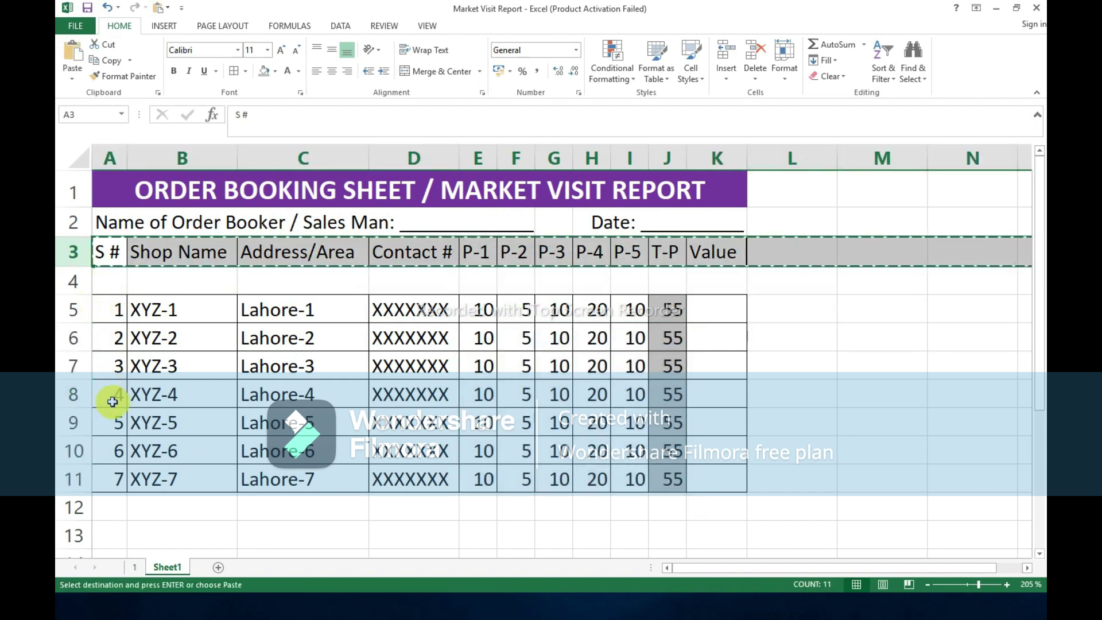
left_click(73, 529)
key("Return")
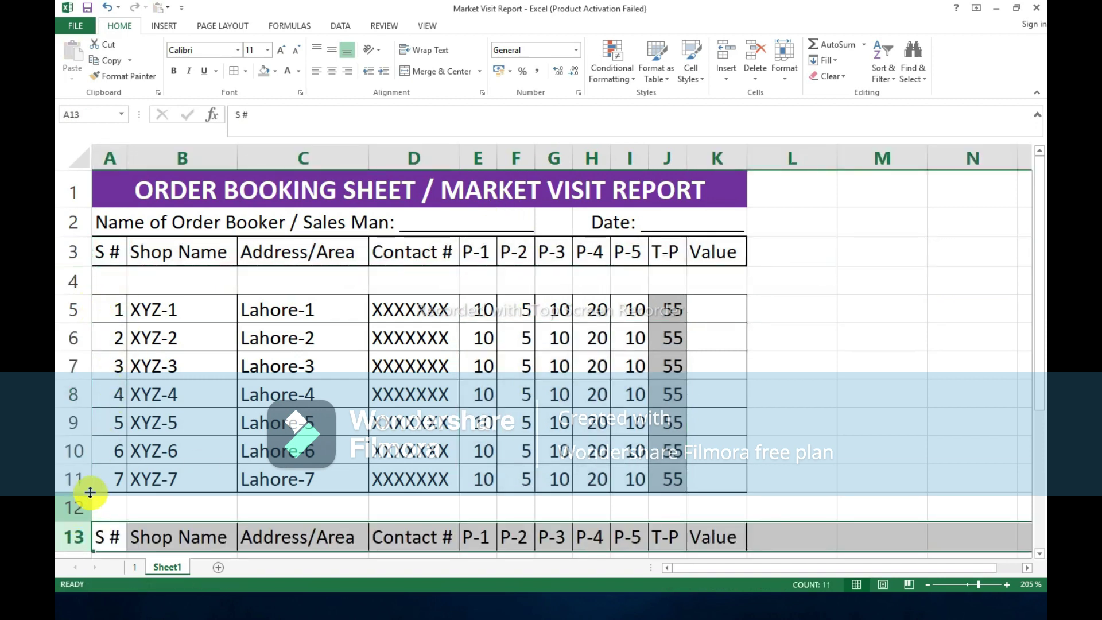
Shrink empty rows 4 and 12 together into thin separator rows.
left_click(74, 283)
left_click(74, 507, "ctrl")
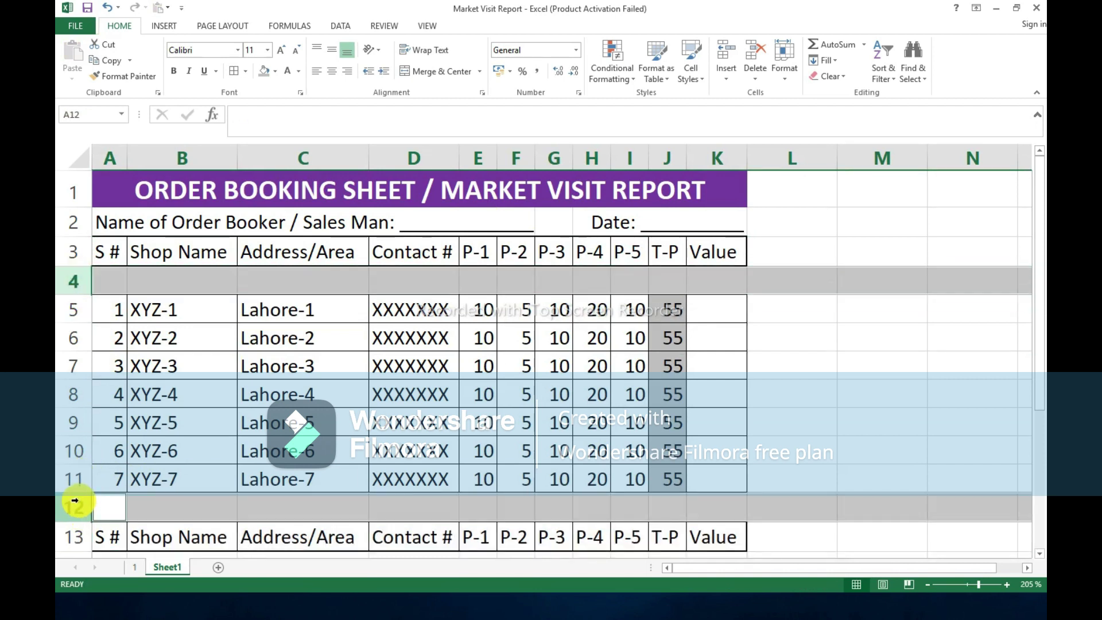
left_click_drag(81, 295, 108, 268)
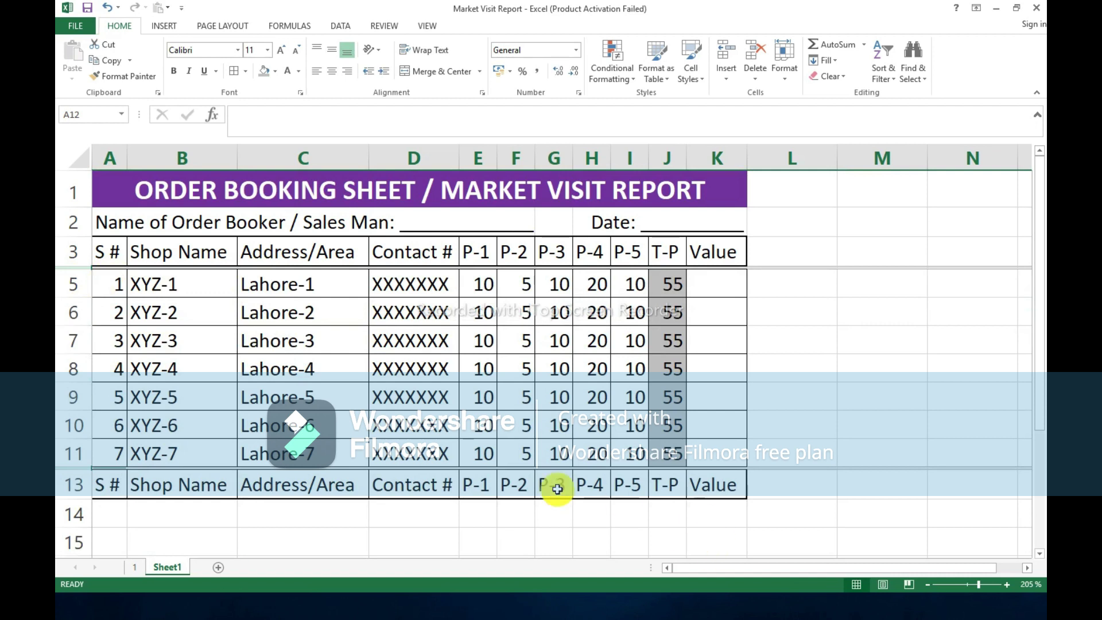
Clear the copied S #, Shop Name, Address/Area and Contact # labels from A13:D13.
left_click(119, 485)
key("shift+Right")
key("shift+Right")
key("Delete")
key("shift+Right")
key("Delete")
Label the totals row by entering "Total" in D13.
key("Right")
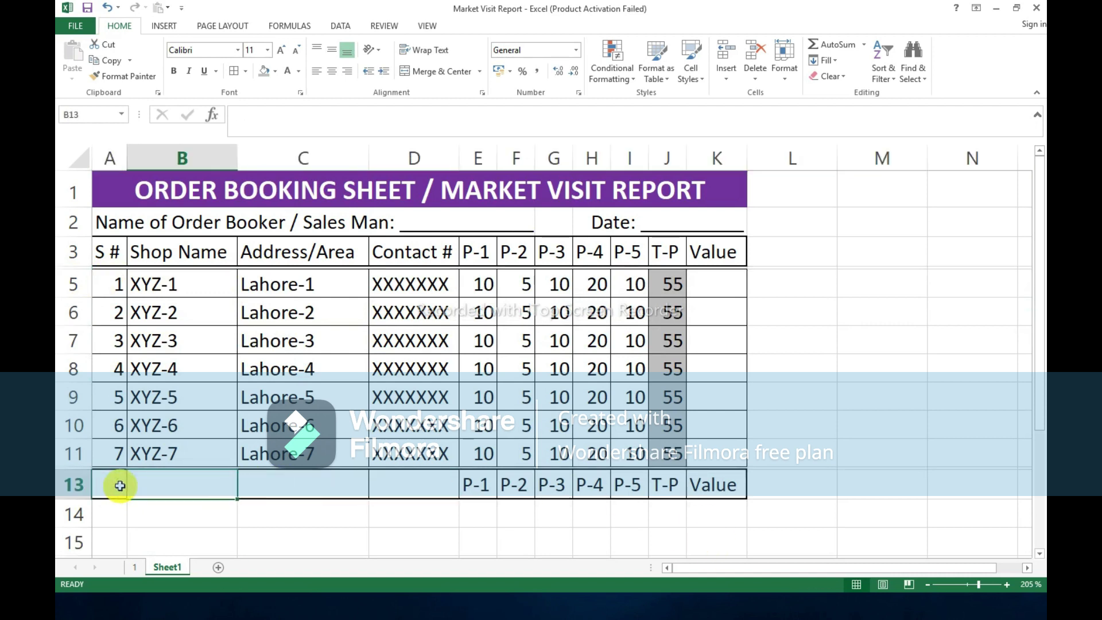
key("Right")
key("Right")
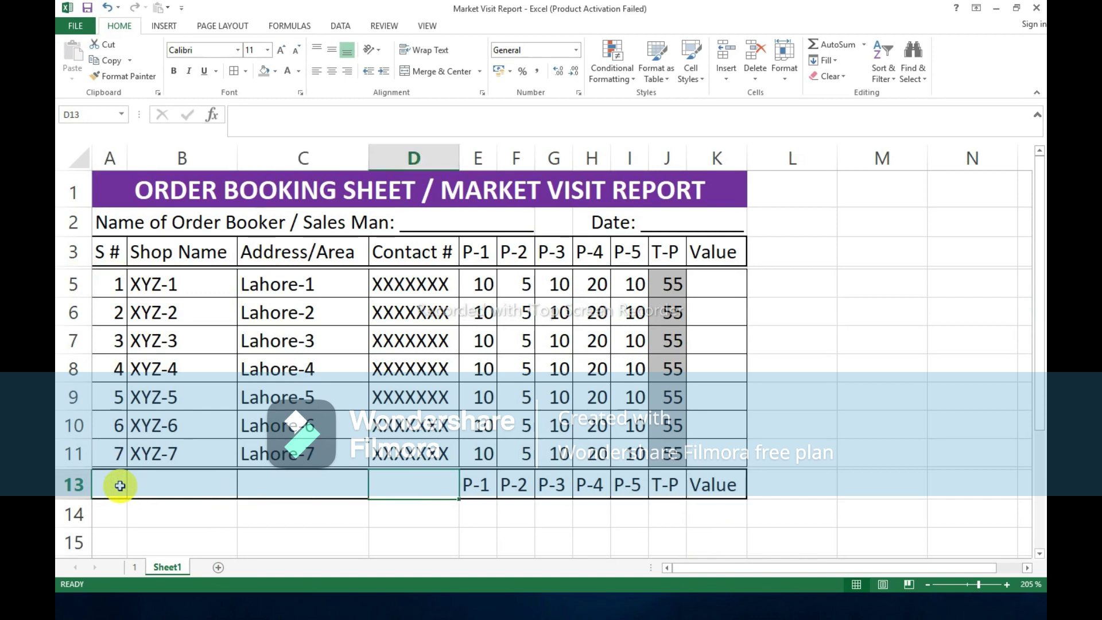
type("Total")
key("Return")
Sum the P-1 column in E13 with AutoSum.
key("Up")
key("Up")
key("Right")
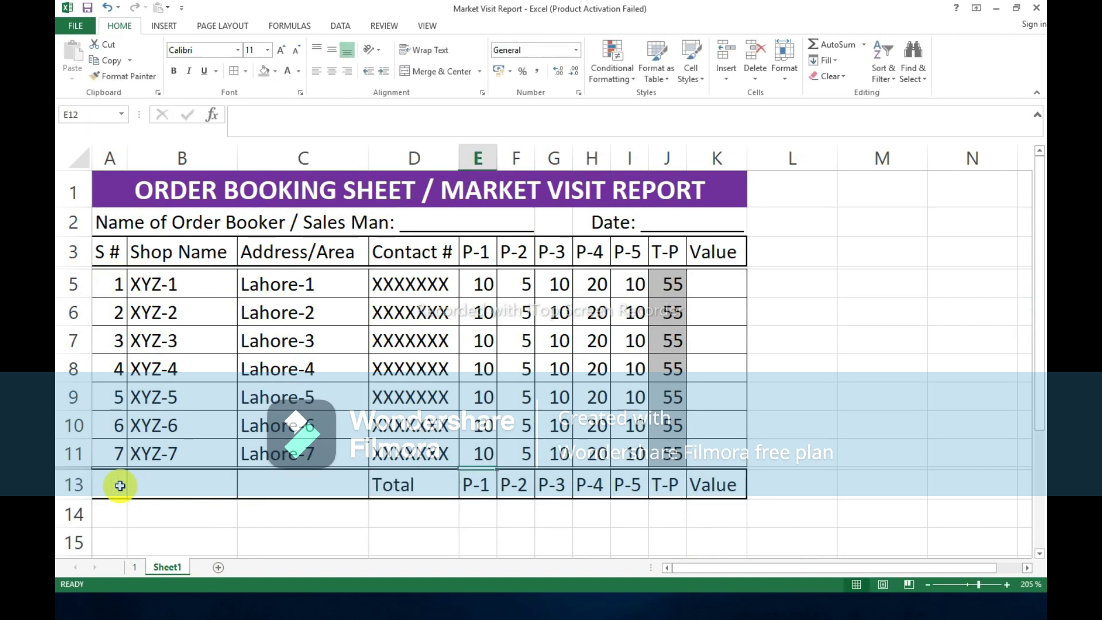
key("Down")
left_click(839, 46)
left_click(840, 49)
Copy the column total formula from E13 across F13:J13.
key("ctrl+c")
key("Right")
key("shift+Right")
key("shift+Right")
key("shift+Right")
key("shift+Right")
key("Return")
Shade the T-P total in J13 grey and clear the copied Value label from K13.
key("Right")
key("Right")
key("Right")
key("Right")
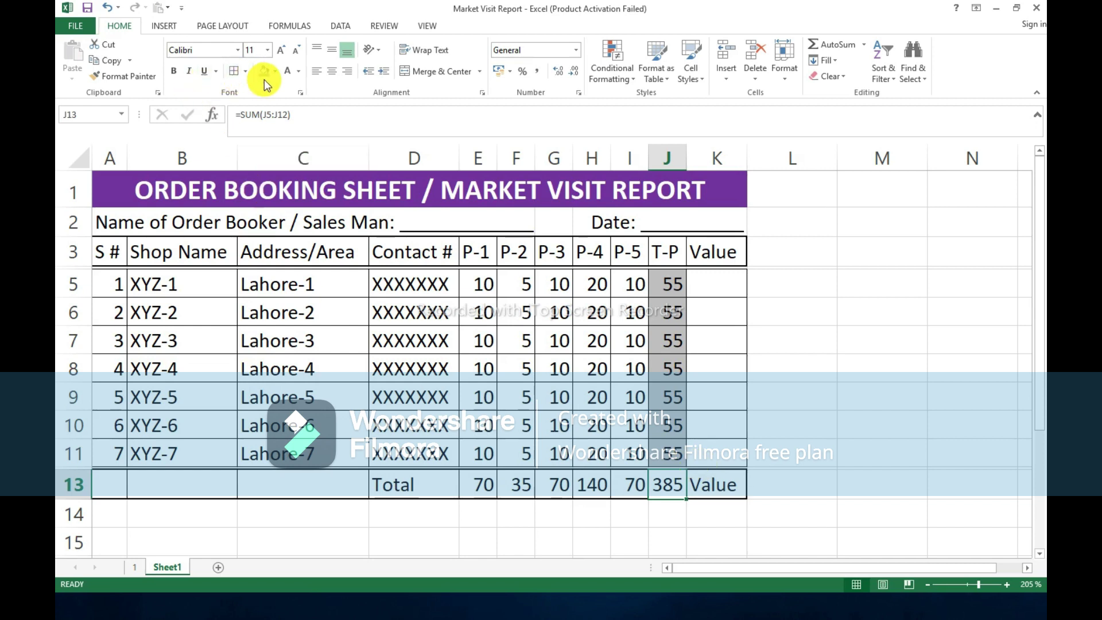
key("Up")
key("Down")
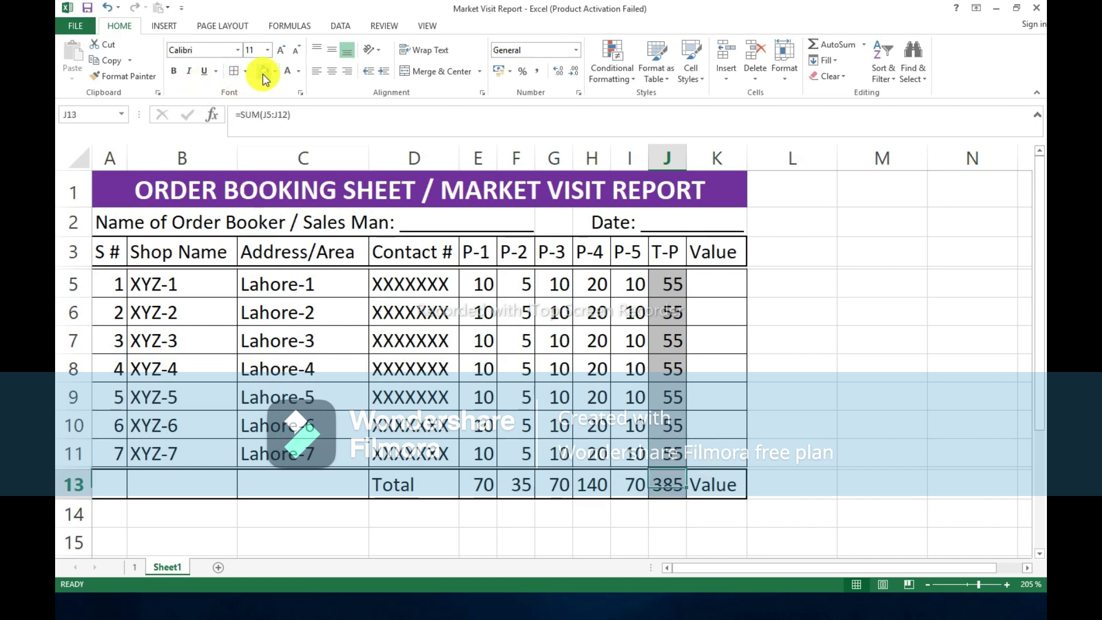
key("Right")
key("Delete")
Set the P-1 quantity to 5 in E6, clear E7, and set E8 to 20.
key("Up")
key("Up")
key("Up")
key("Up")
key("Up")
key("Up")
key("Up")
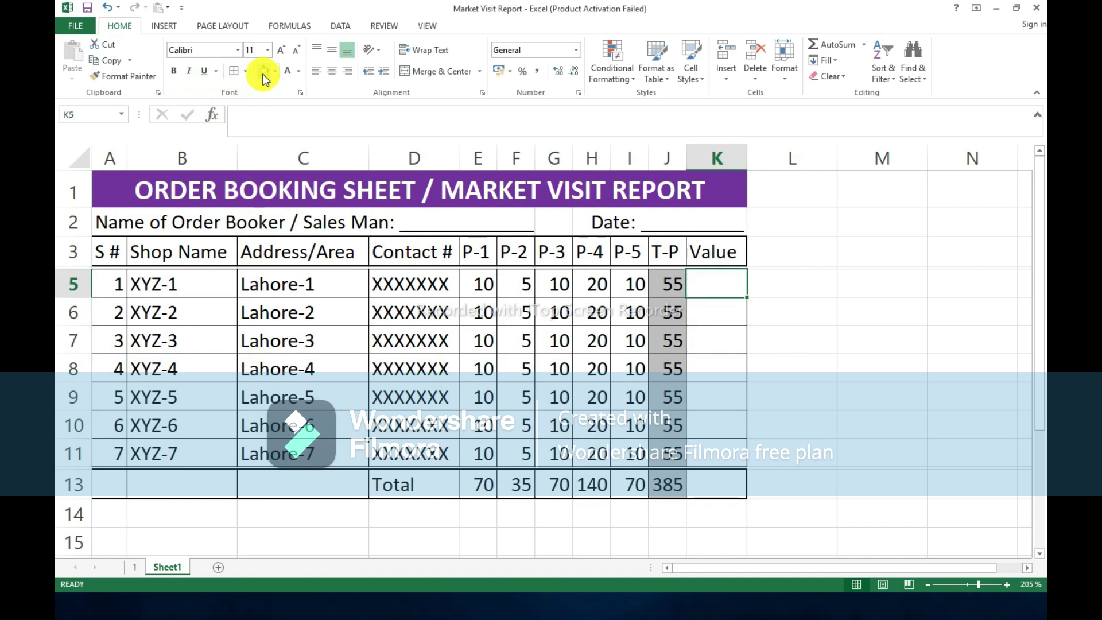
key("Down")
key("Left")
key("Left")
key("Left")
key("Left")
key("Left")
key("Left")
type("5")
key("Return")
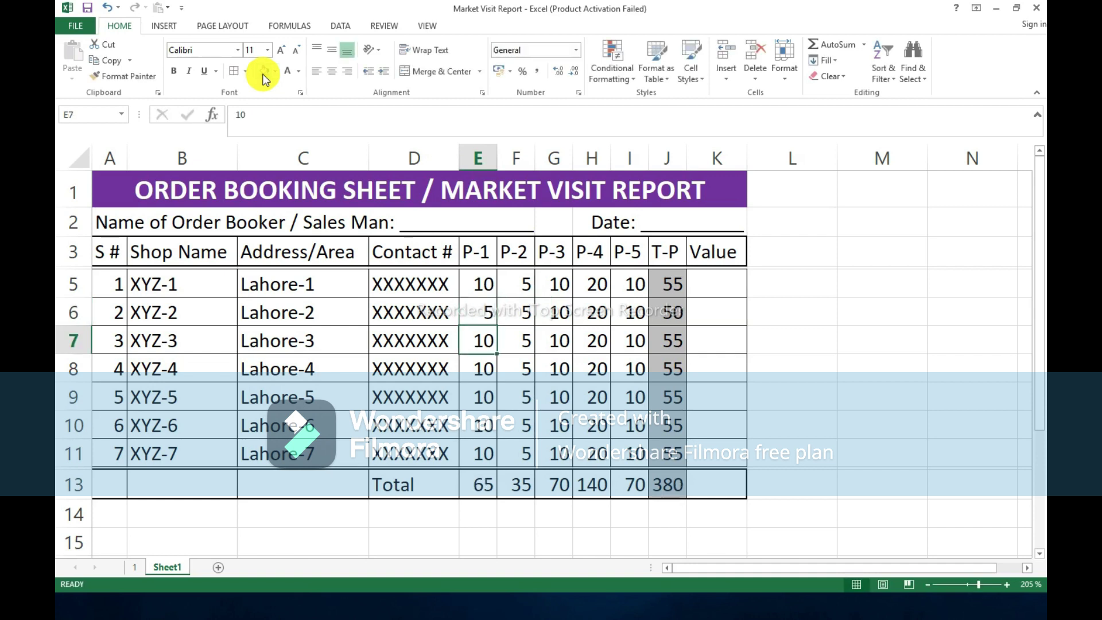
key("Down")
type("20")
key("Return")
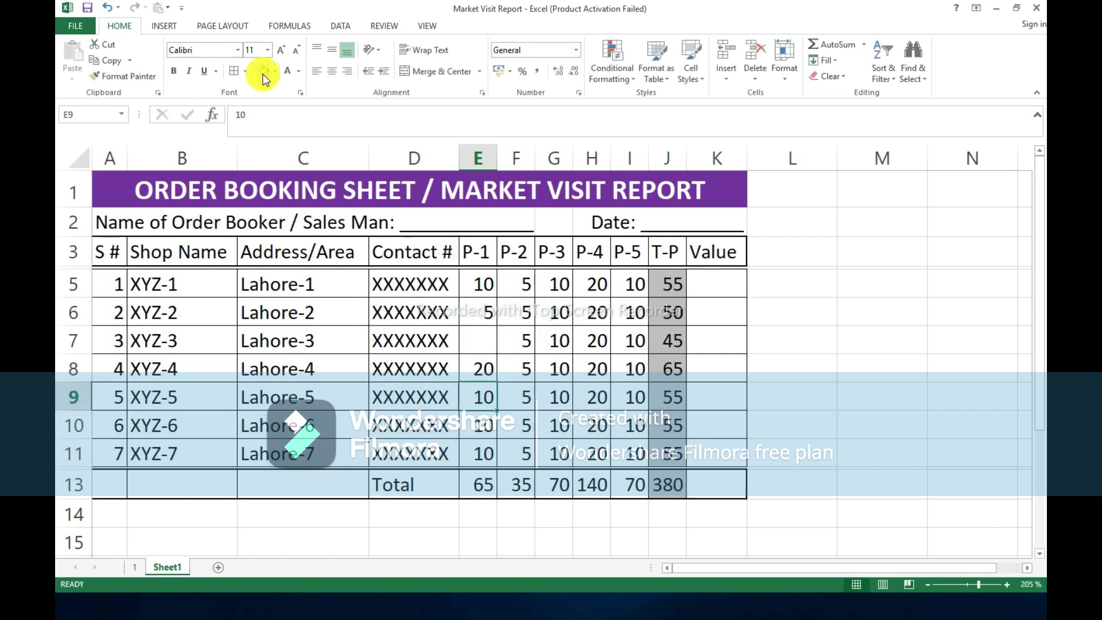
Set the P-1 quantity to 50 in E9, clear E10, and set E11 to 20.
type("50")
key("Return")
key("Delete")
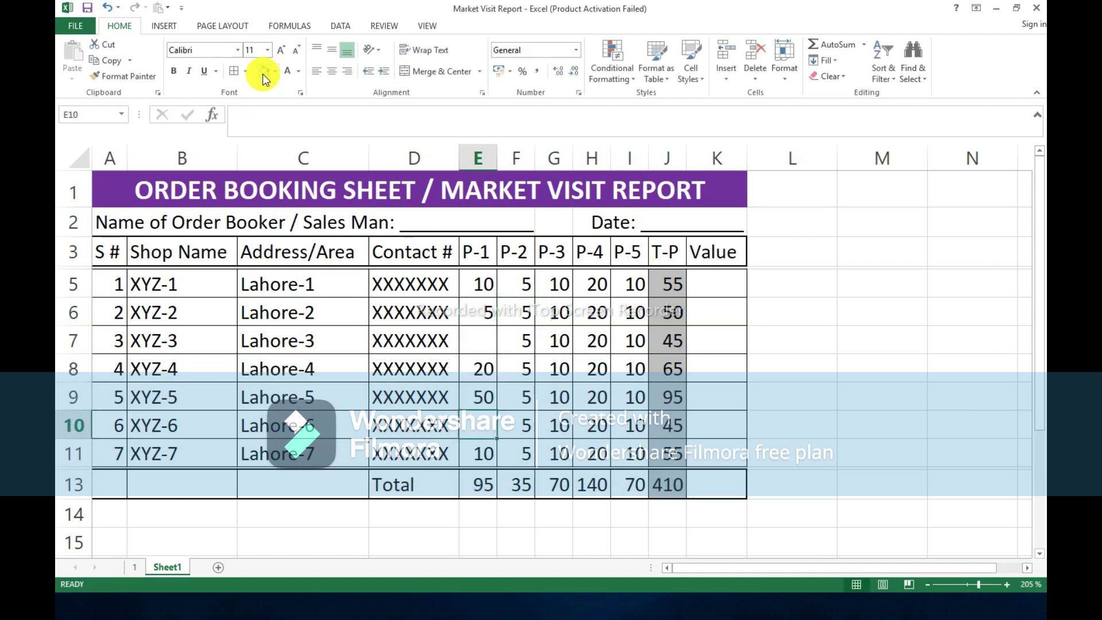
key("Down")
type("20")
key("Return")
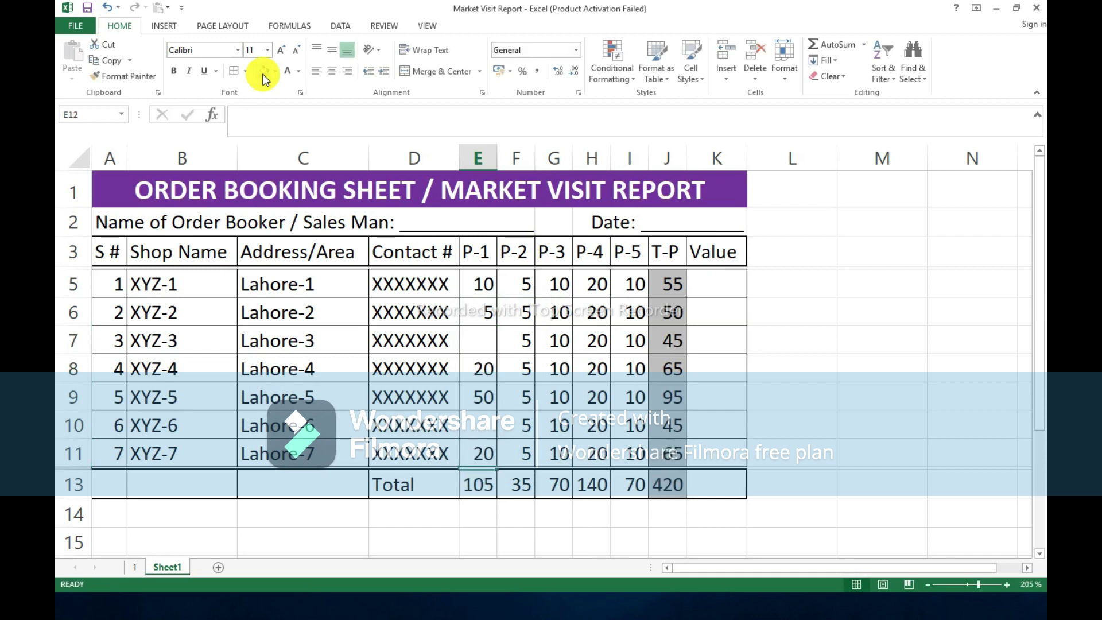
Inspect the SUM formula in the first T-P cell, J5, without changing it.
key("Up")
key("Right")
key("Up")
key("Up")
key("Up")
key("Up")
key("Up")
key("Up")
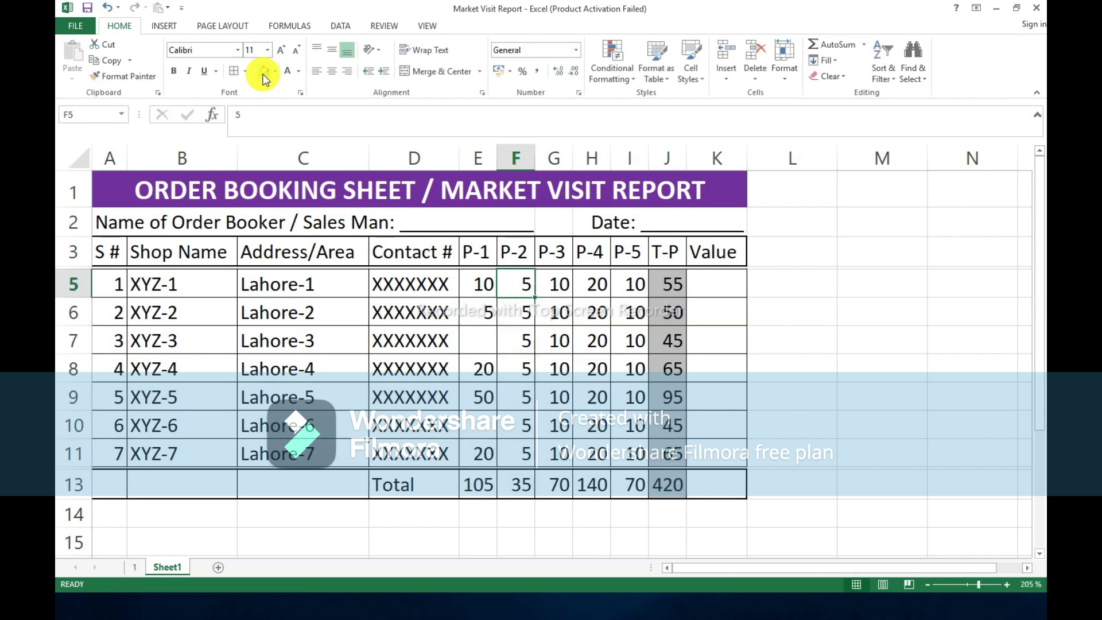
key("Right")
key("Right")
key("Right")
key("Right")
key("F2")
key("Escape")
Copy the T-P SUM formula from J5 down through J11.
key("ctrl+c")
key("shift+Down")
key("shift+Down")
key("shift+Down")
key("shift+Down")
key("shift+Down")
key("shift+Down")
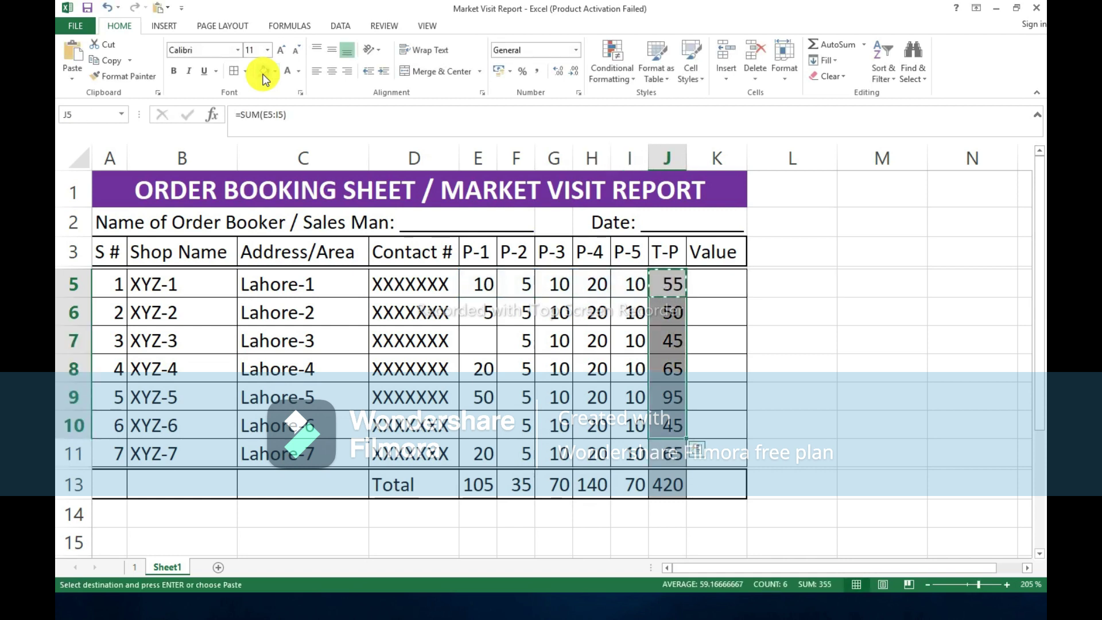
key("ctrl+c")
key("Escape")
Examine the SUM formulas in the last T-P cell J11 and in the row 13 totals J13 and I13.
key("Down")
key("Down")
key("Down")
key("Down")
key("Down")
key("Down")
key("Down")
key("Down")
key("Down")
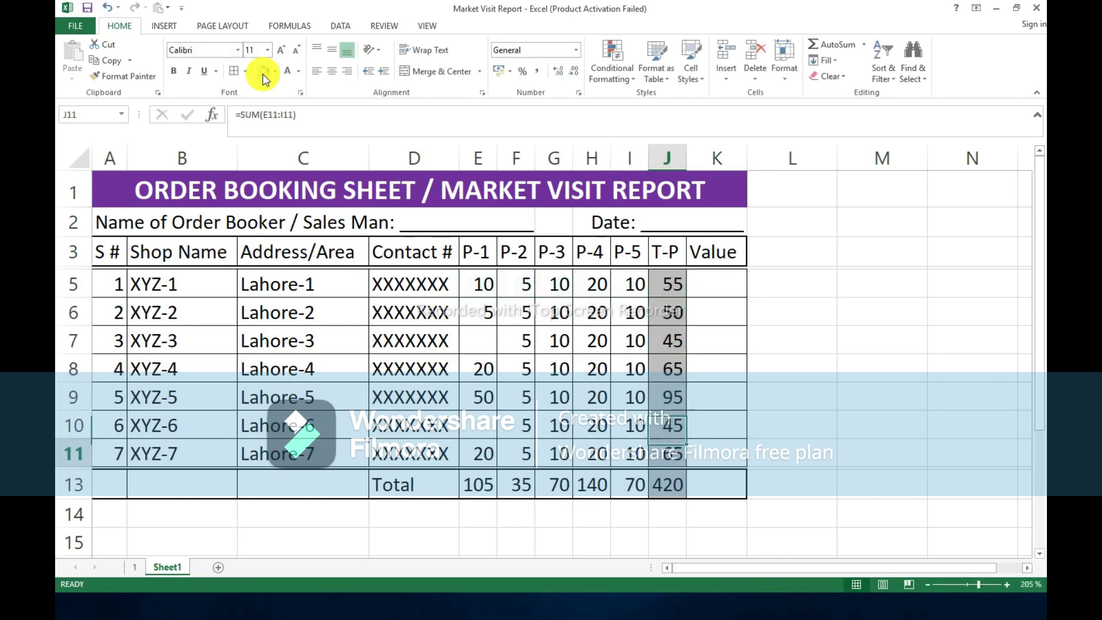
key("Up")
key("F2")
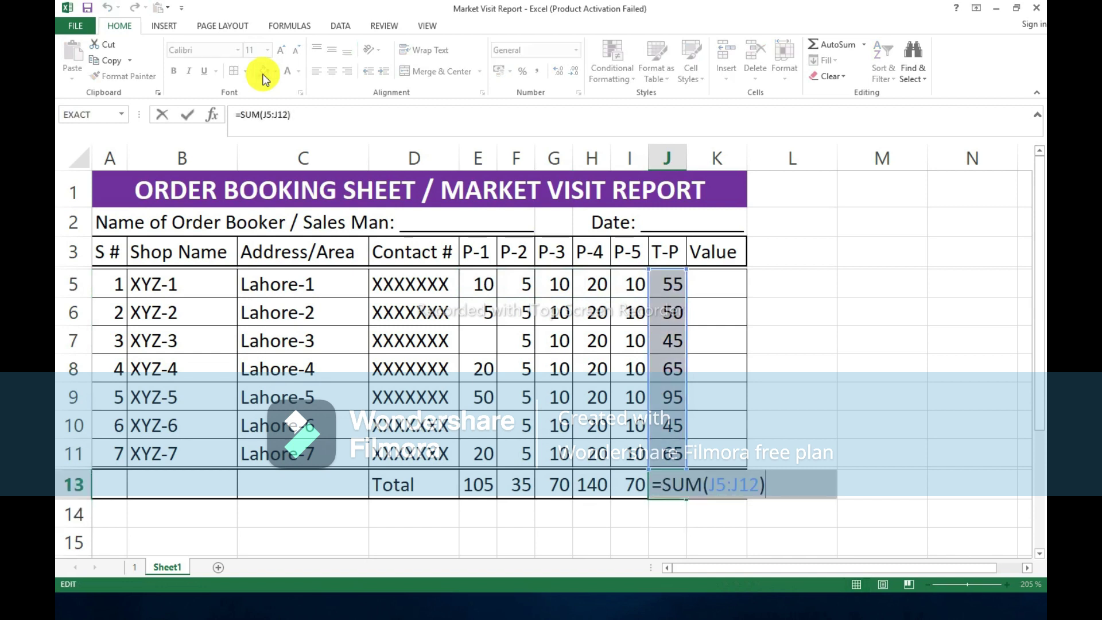
key("Return")
key("Up")
key("Left")
key("F2")
key("Escape")
key("Left")
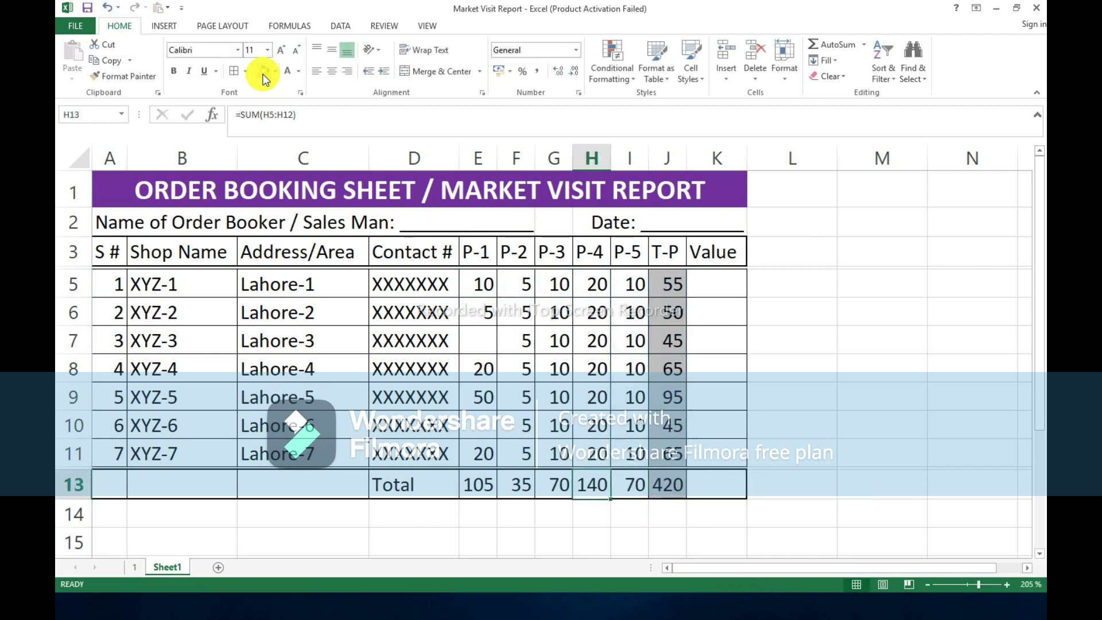
Copy the P-5 total's SUM formula from I13 across the other product totals in E13:H13.
key("Right")
key("shift+Left")
key("shift+Left")
key("shift+Left")
key("shift+Left")
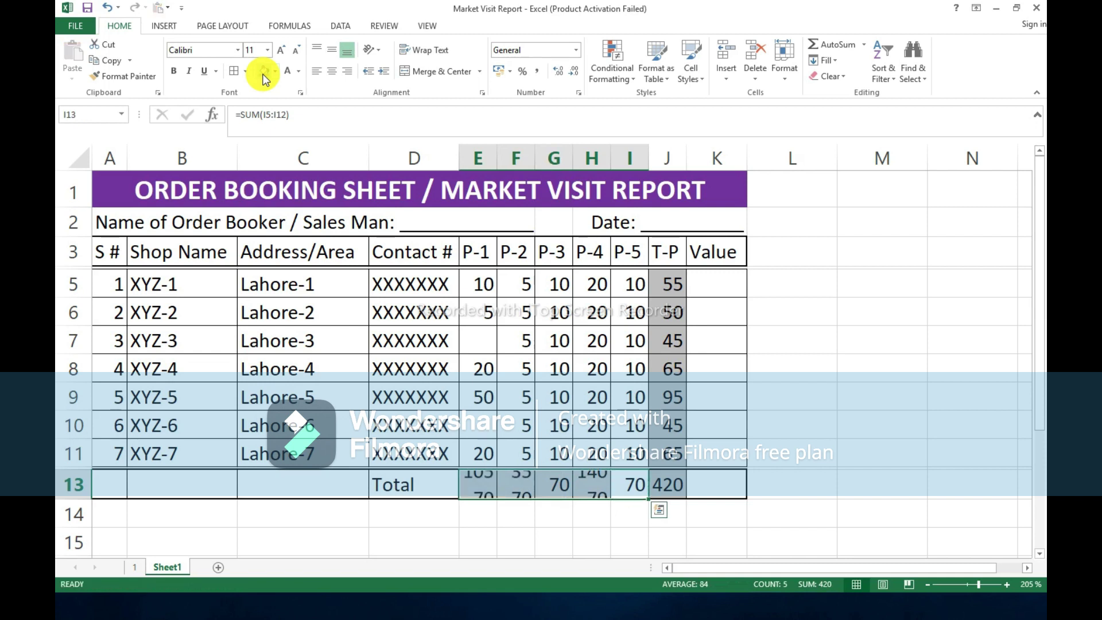
Enter the order values 1000, 2000 and 3000 for the first three shops in K5, K6 and K7.
key("Up")
key("Right")
key("Right")
key("Up")
key("Up")
key("Up")
key("Up")
key("Up")
key("Up")
key("Up")
key("Up")
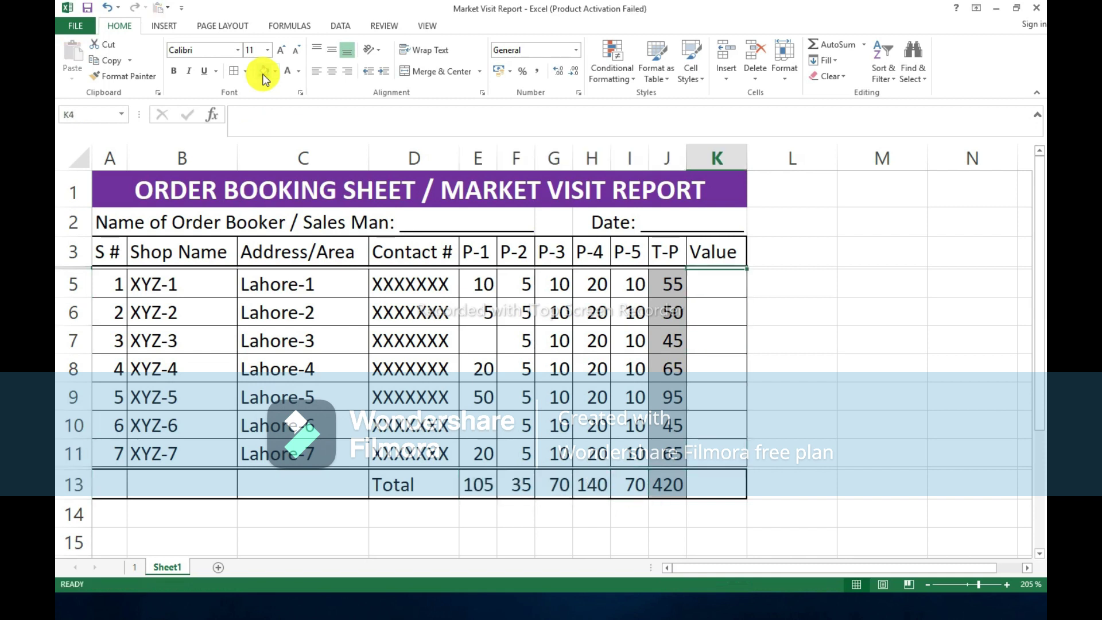
key("Down")
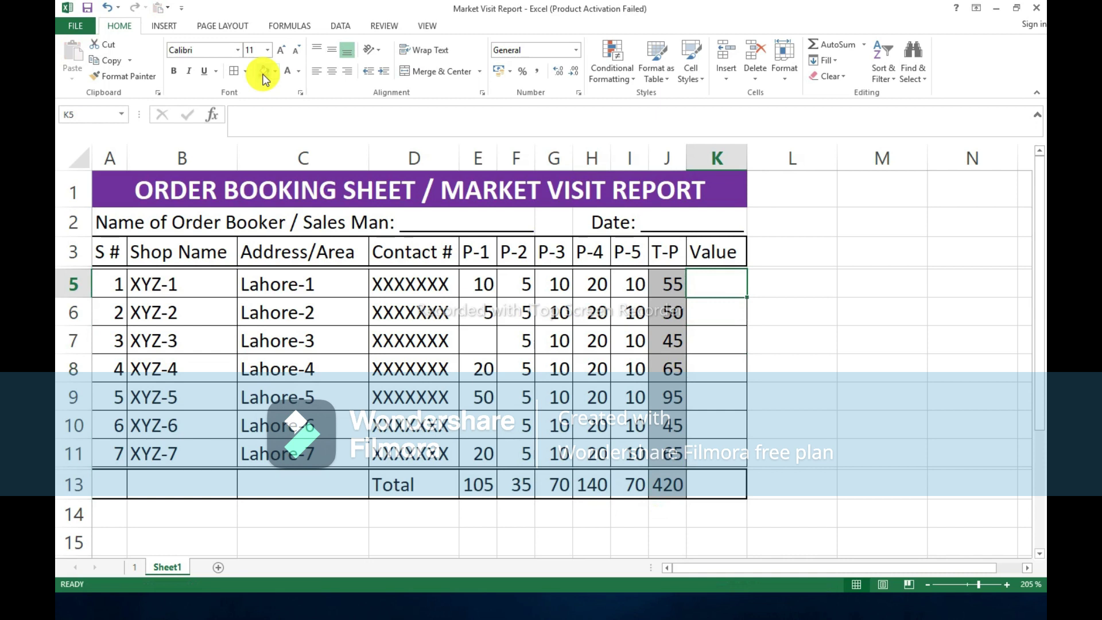
key("Left")
key("Left")
key("Left")
key("Left")
key("Left")
key("Left")
key("Right")
key("Right")
key("Right")
key("Right")
key("Right")
key("Right")
type("1")
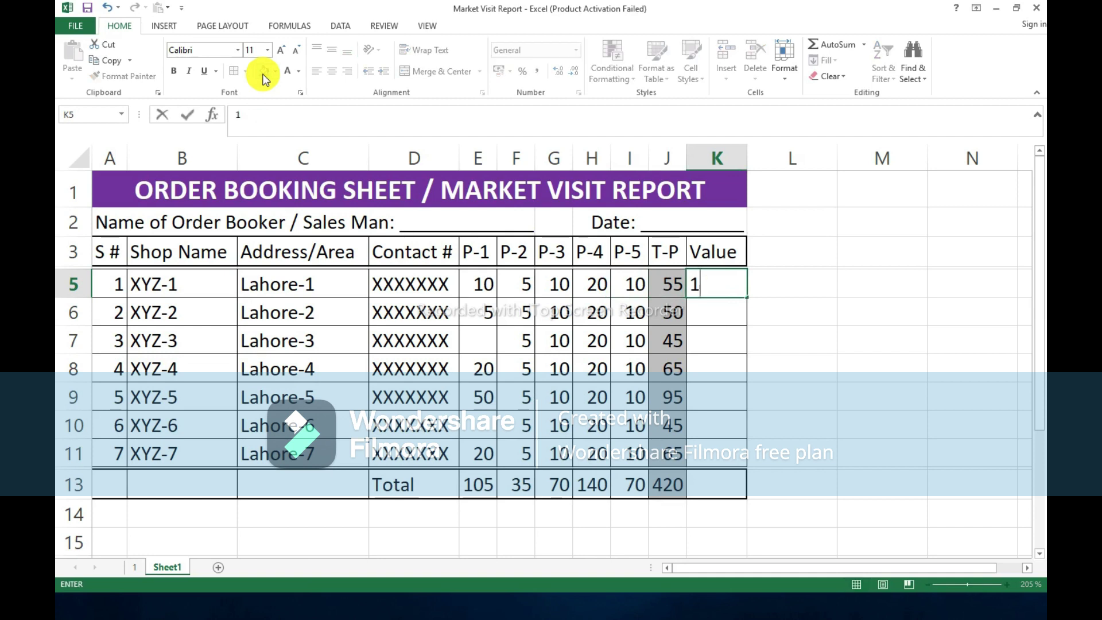
key("Down")
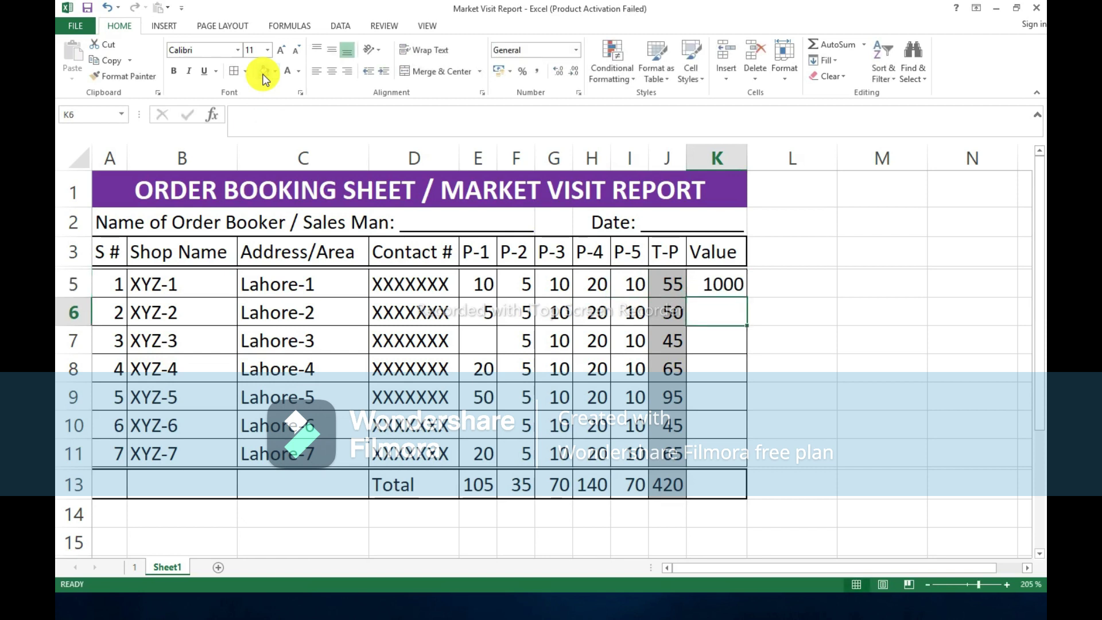
type("2000")
key("Return")
type("3000")
key("Return")
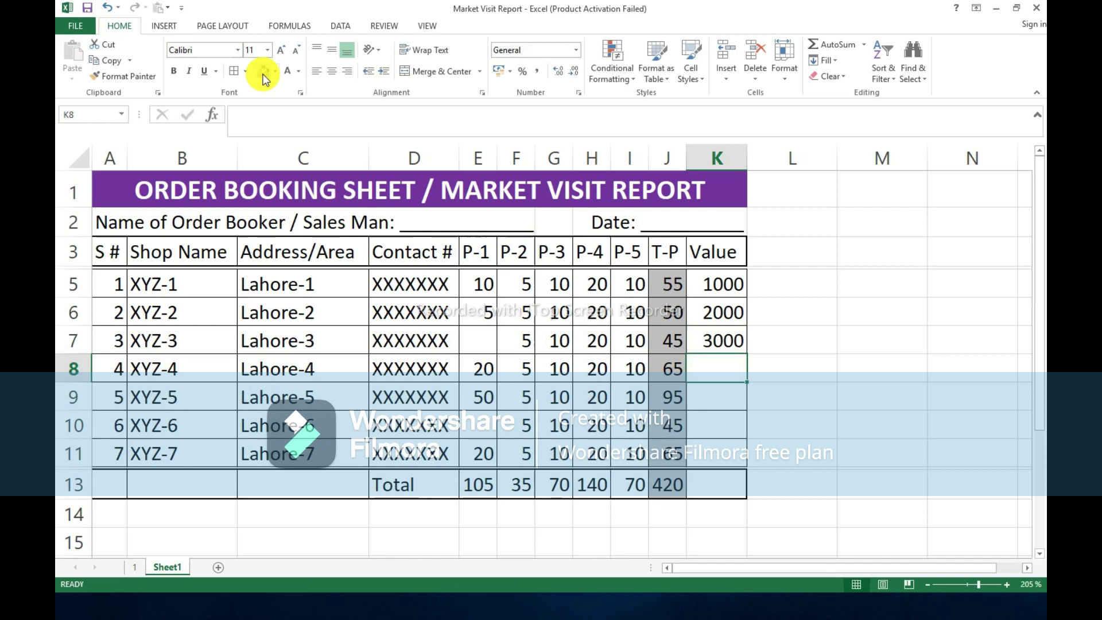
Enter the order values 3500, 4000, 5000 and 6000 for the remaining shops in K8 through K11.
type("3500")
key("Return")
type("4000")
key("Return")
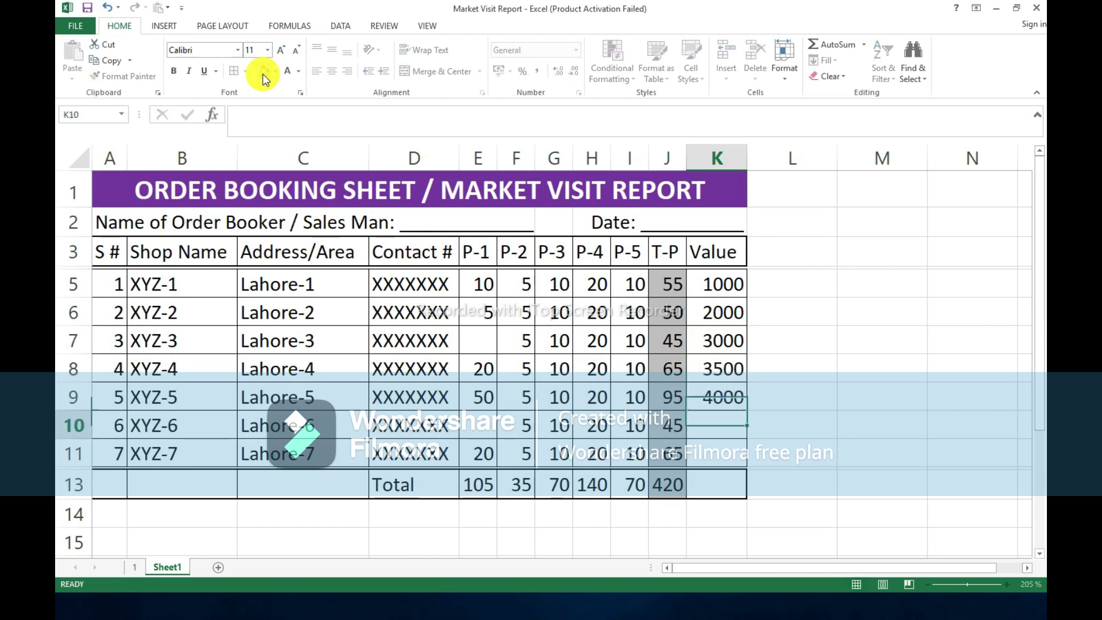
type("5000")
key("Return")
type("6000")
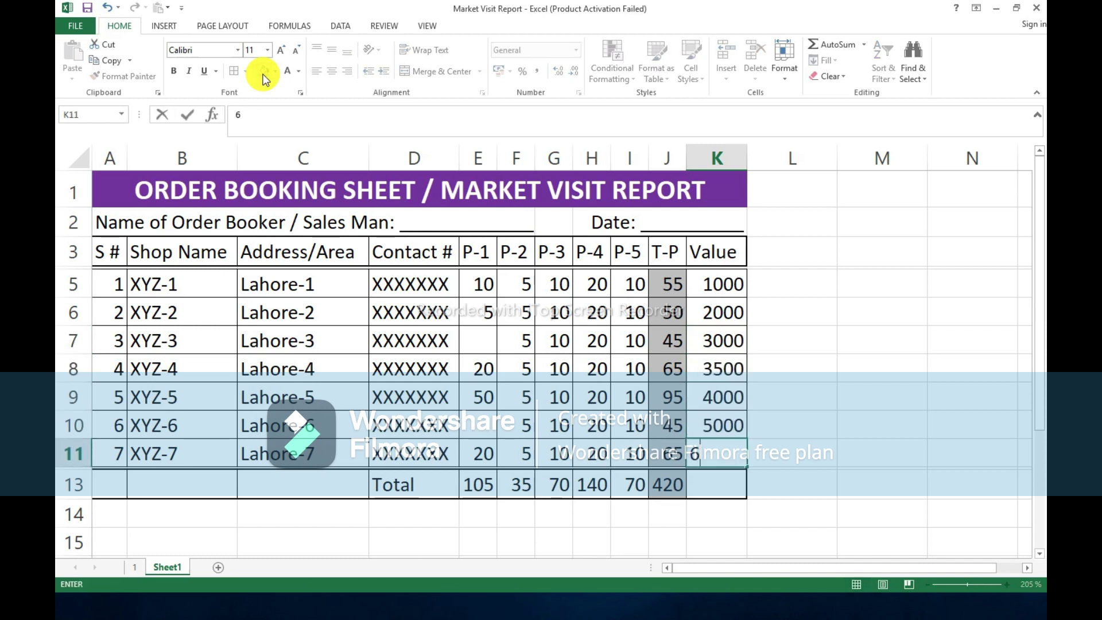
key("Return")
Total the Value column in K13 with SUM(K5:K12) and format K5:K13 in comma style without decimals.
key("alt+equal")
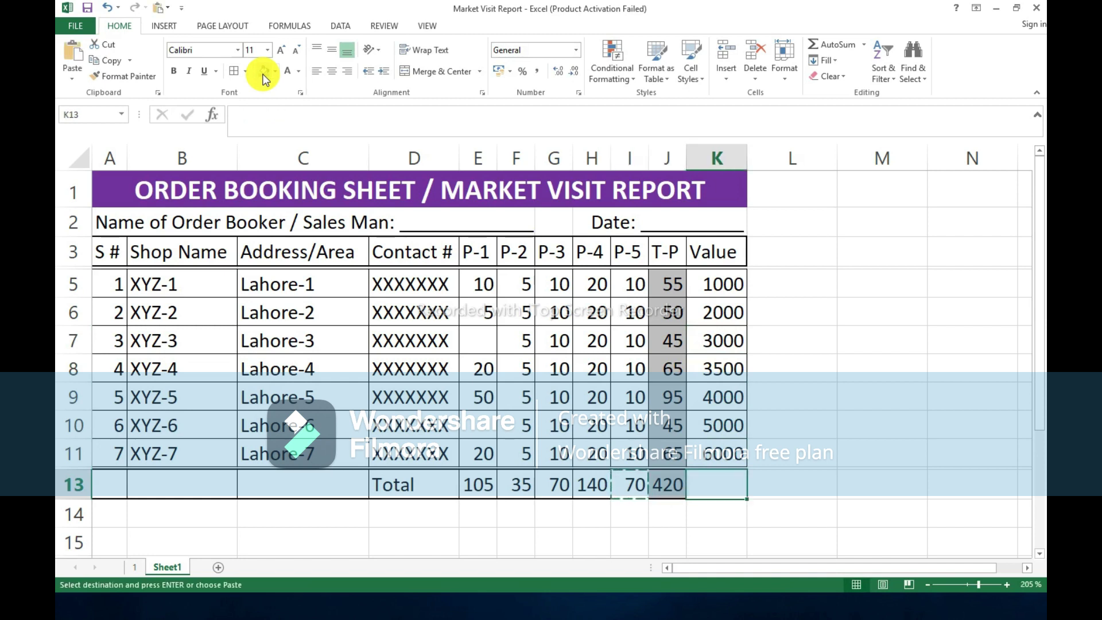
key("ctrl+Return")
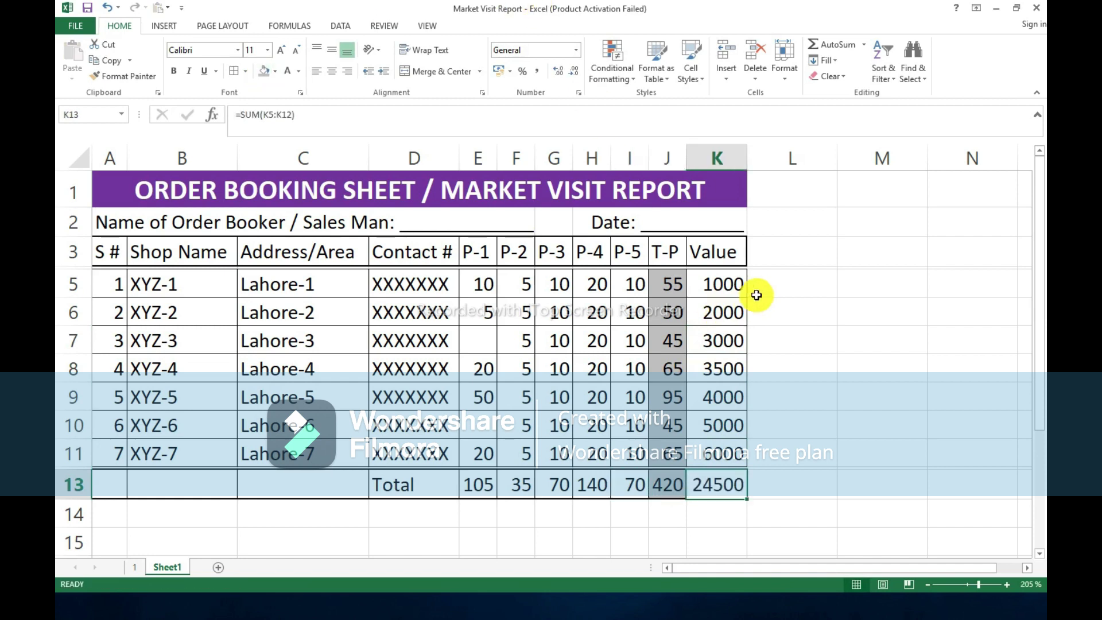
left_click(721, 285, "shift")
left_click(536, 71)
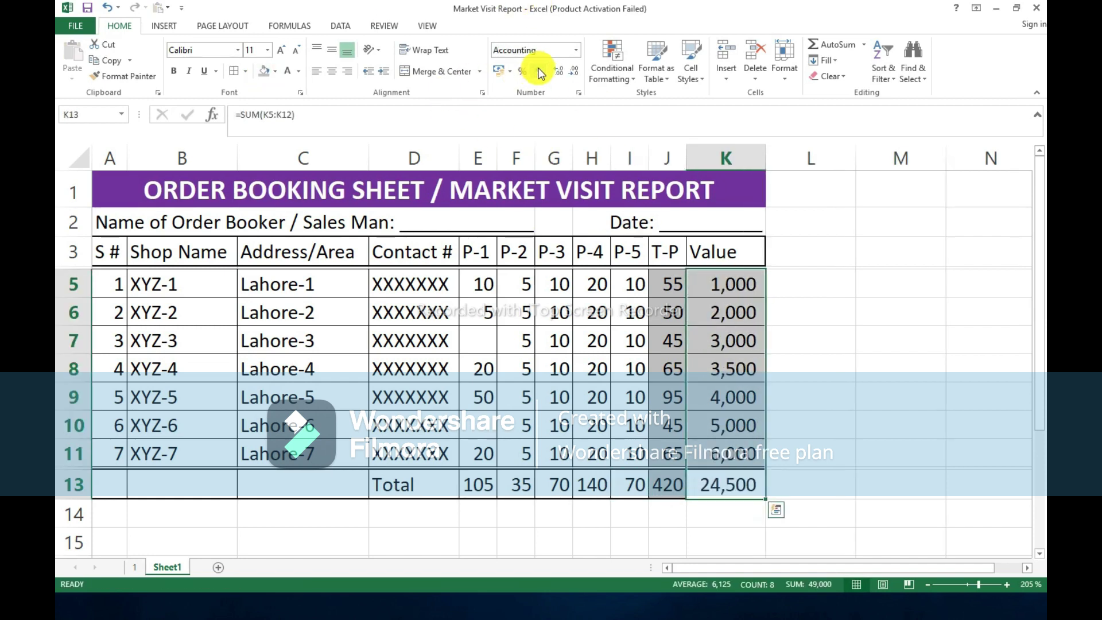
left_click(760, 484)
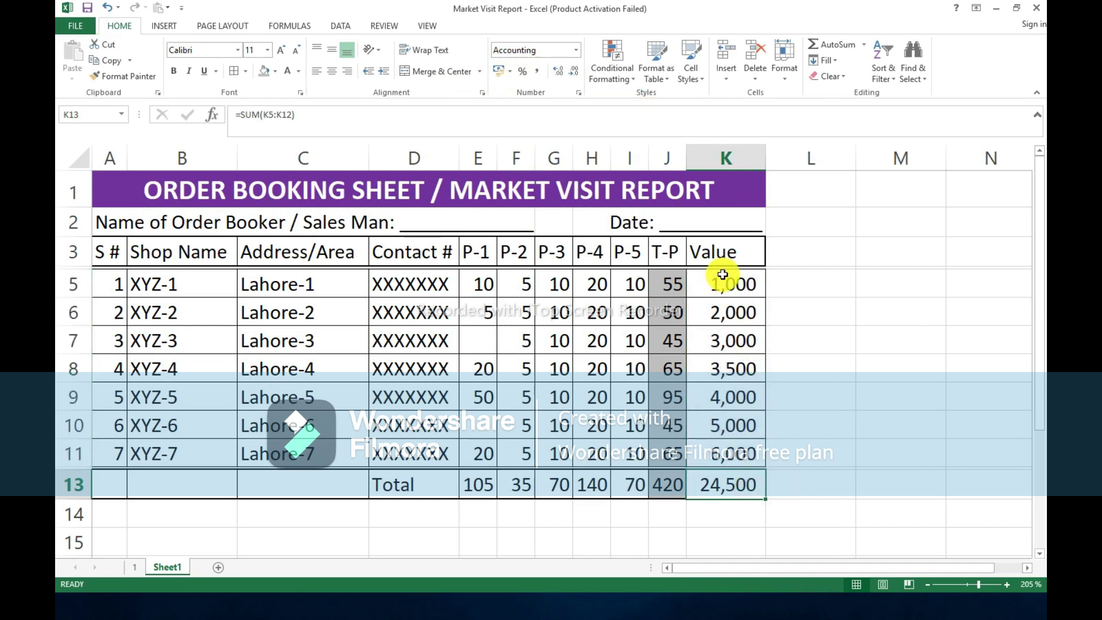
Make the header row 3 bold and centred, and make the Total row 13 bold.
left_click(728, 254)
left_click(79, 252)
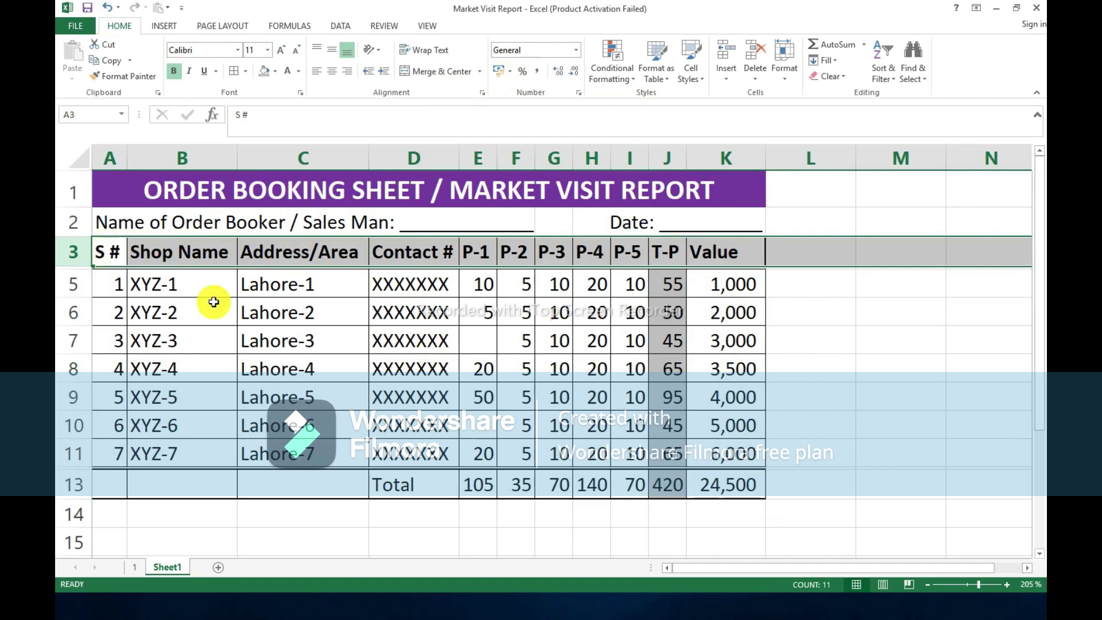
left_click(332, 71)
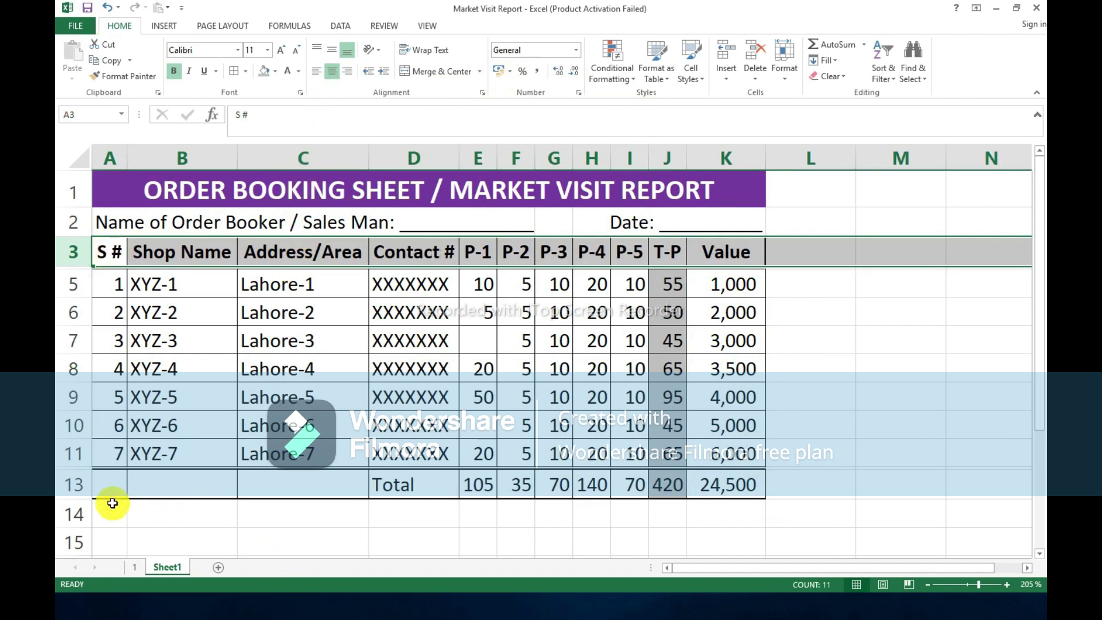
left_click(79, 485)
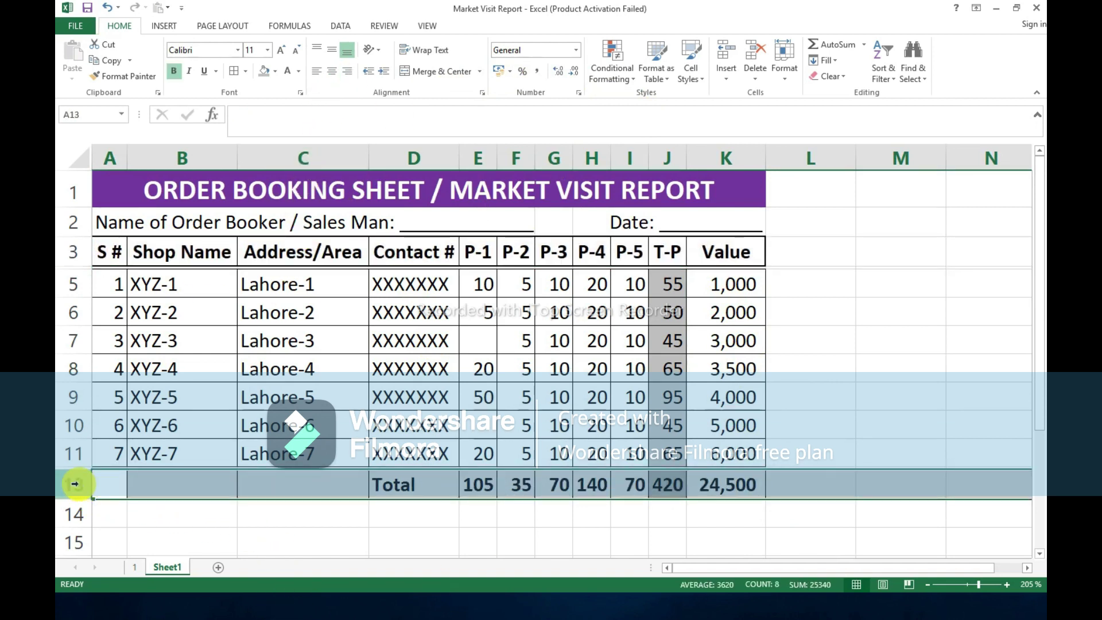
left_click(789, 481)
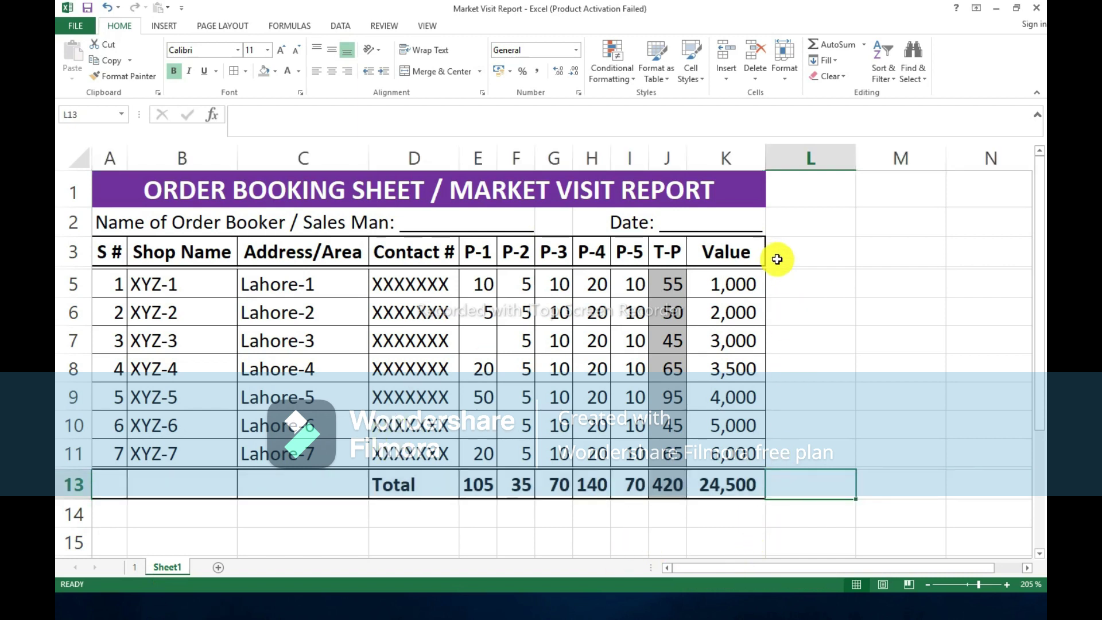
left_click(298, 193)
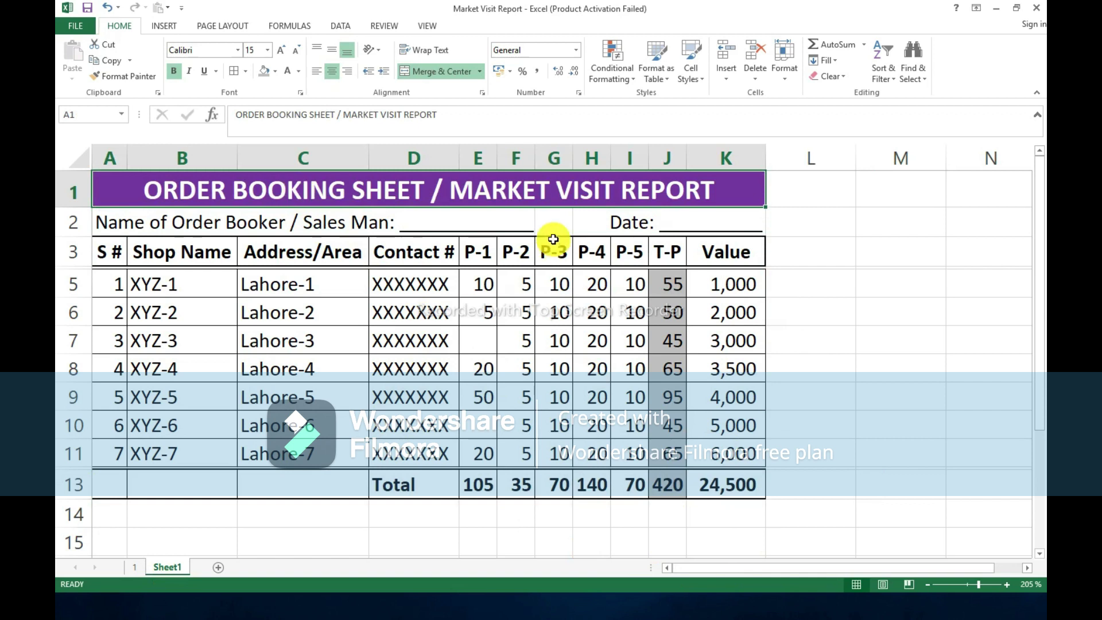
Clear the product quantities in E5:I11 and the T-P formulas in J5:J11.
left_click_drag(487, 285, 616, 453)
key("Delete")
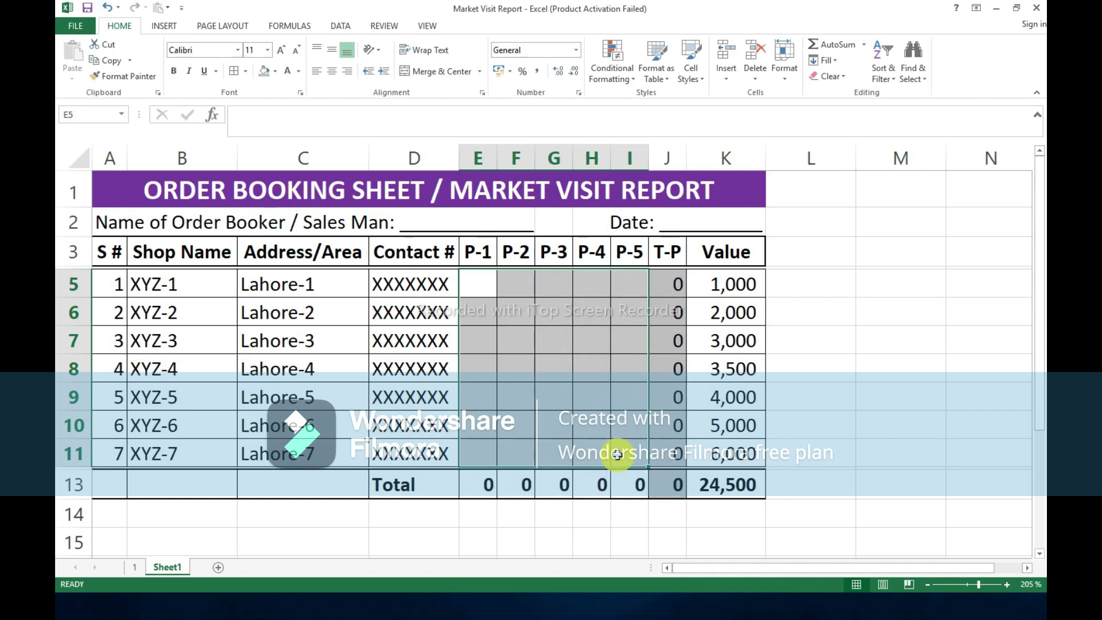
key("Right")
key("Right")
key("Right")
key("Right")
key("Right")
key("shift+Down")
key("shift+Down")
key("shift+Down")
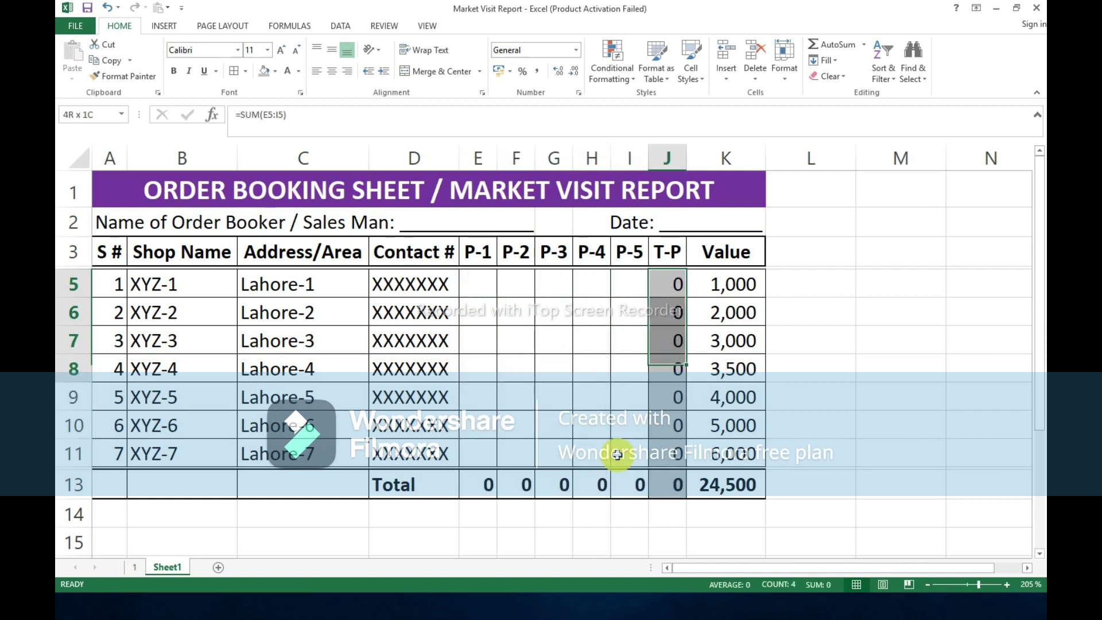
key("shift+Down")
key("shift+Down")
key("shift+Down")
key("Delete")
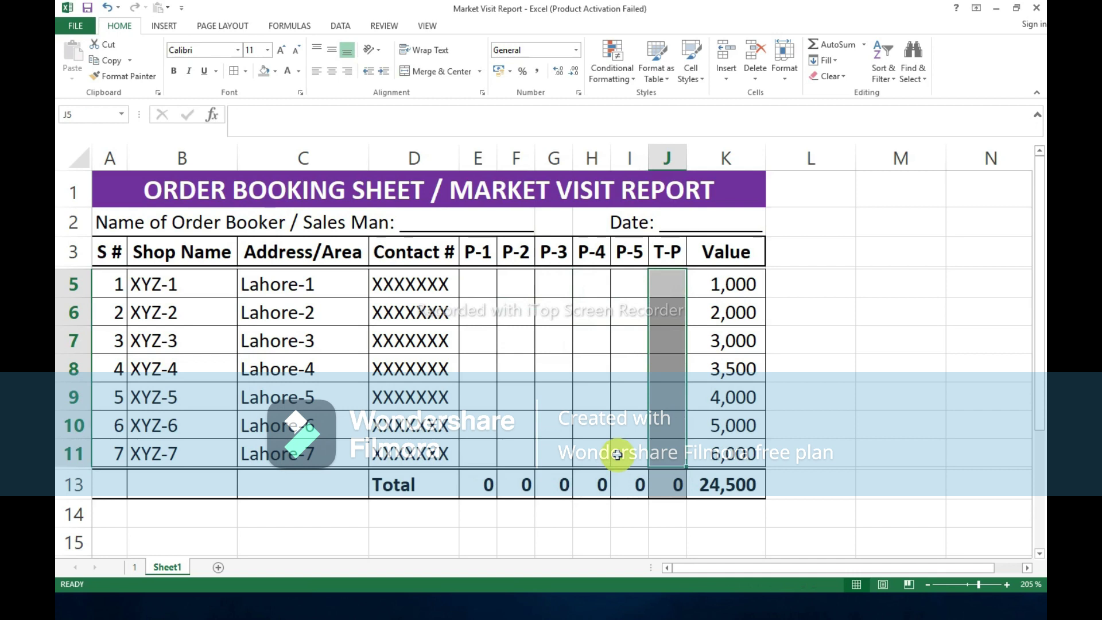
Clear all totals in row 13 from E13 through K13, keeping the Total label.
key("Down")
key("Down")
key("Down")
key("Down")
key("Down")
key("Down")
key("Down")
key("Left")
key("Left")
key("Left")
key("Left")
key("Left")
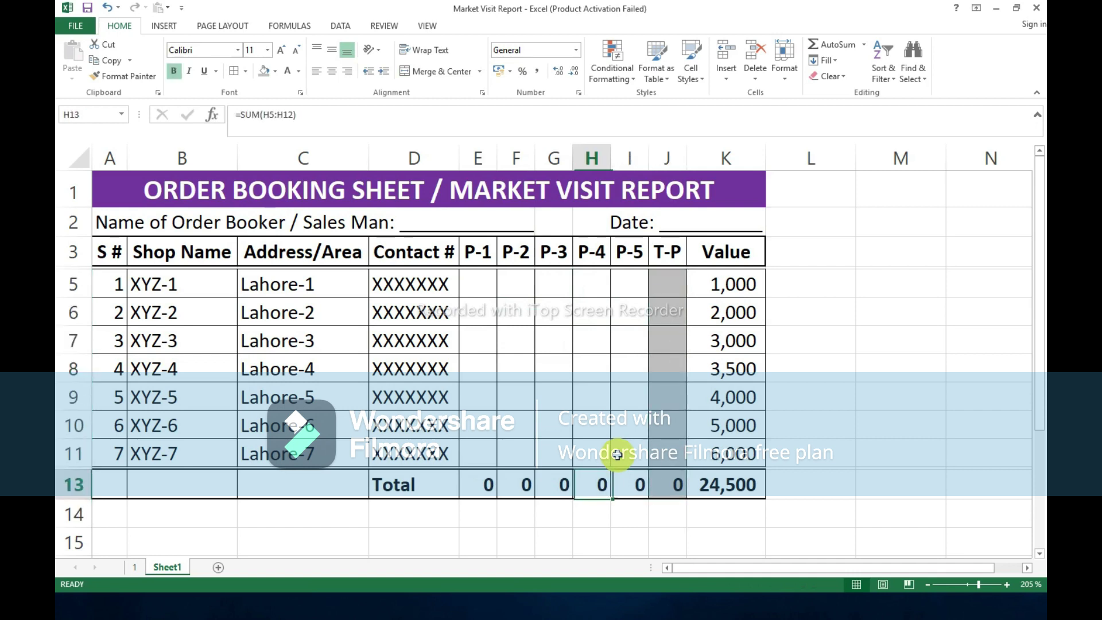
key("shift+Right")
key("shift+Right")
key("shift+Right")
key("shift+Right")
key("shift+Right")
key("shift+Right")
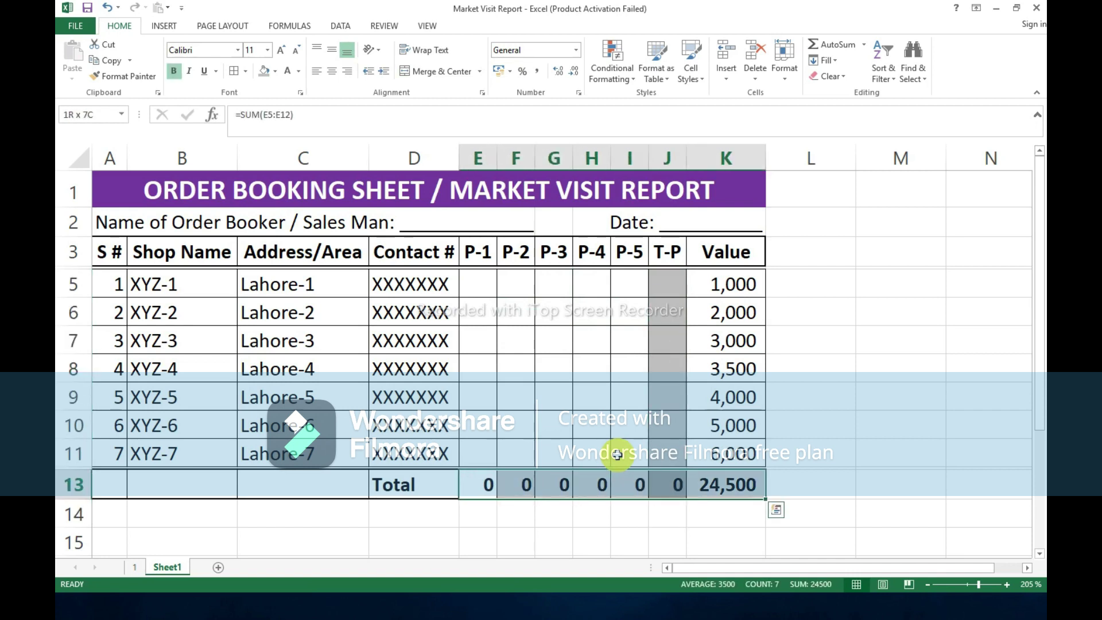
key("Delete")
Clear the order values of all seven shops in K5:K11.
key("Up")
key("Right")
key("Right")
key("Right")
key("Right")
key("Right")
key("Up")
key("Right")
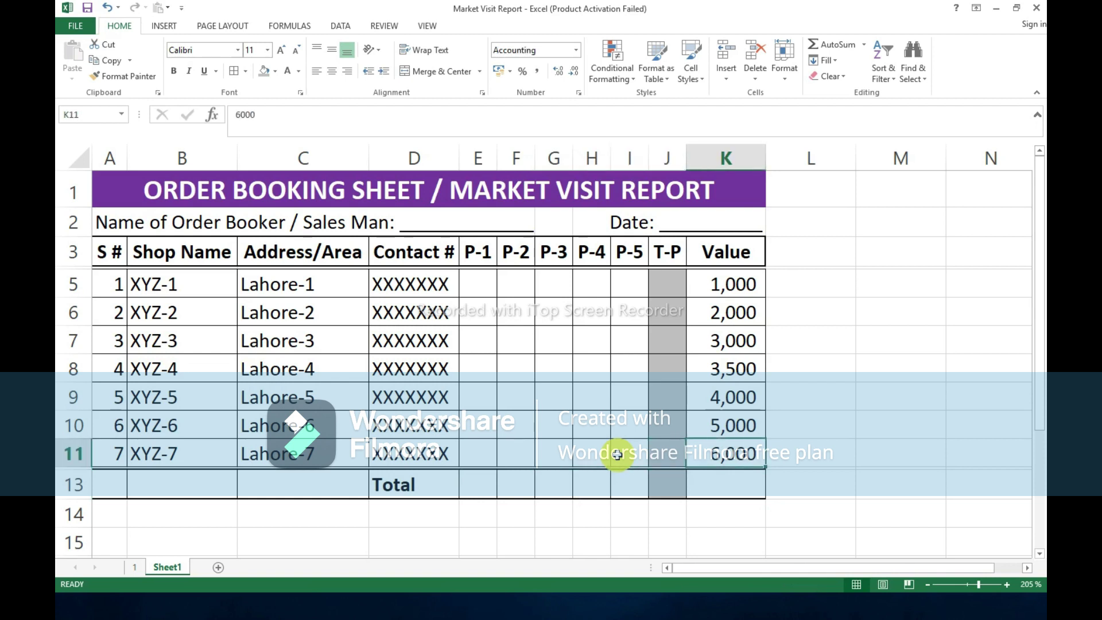
key("shift+Up")
key("shift+Up")
key("shift+Up")
key("shift+Up")
key("shift+Up")
key("shift+Up")
key("Delete")
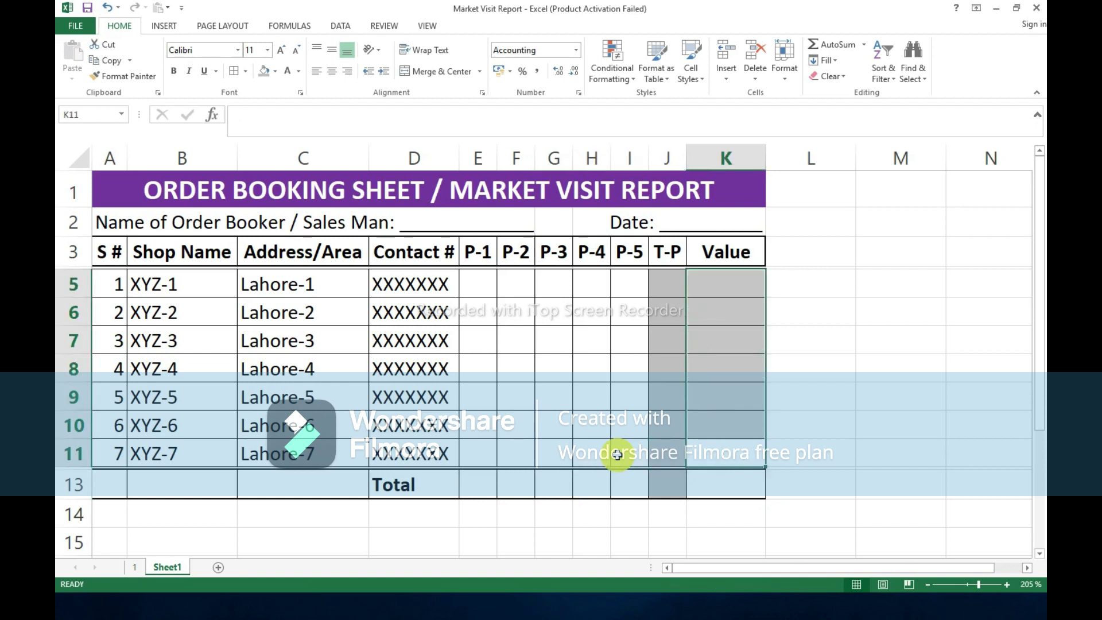
key("Up")
key("Up")
key("Up")
key("Up")
key("Up")
key("Up")
key("Up")
key("Left")
key("Left")
key("Left")
key("Up")
key("Up")
key("Up")
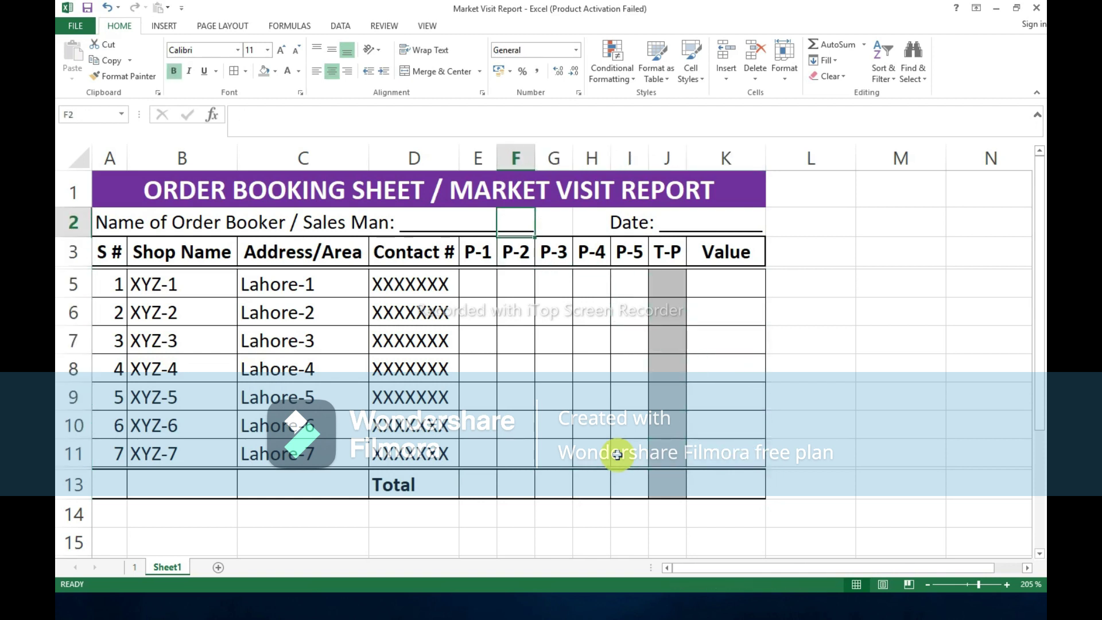
Set the print area to the whole report, A1:K13, from the title through the Total row.
key("Down")
key("Down")
key("Up")
key("Up")
key("shift+Down")
key("shift+Down")
key("shift+Down")
key("shift+Down")
key("shift+Down")
key("shift+Down")
key("shift+Down")
key("shift+Down")
key("shift+Down")
key("shift+Down")
key("shift+Down")
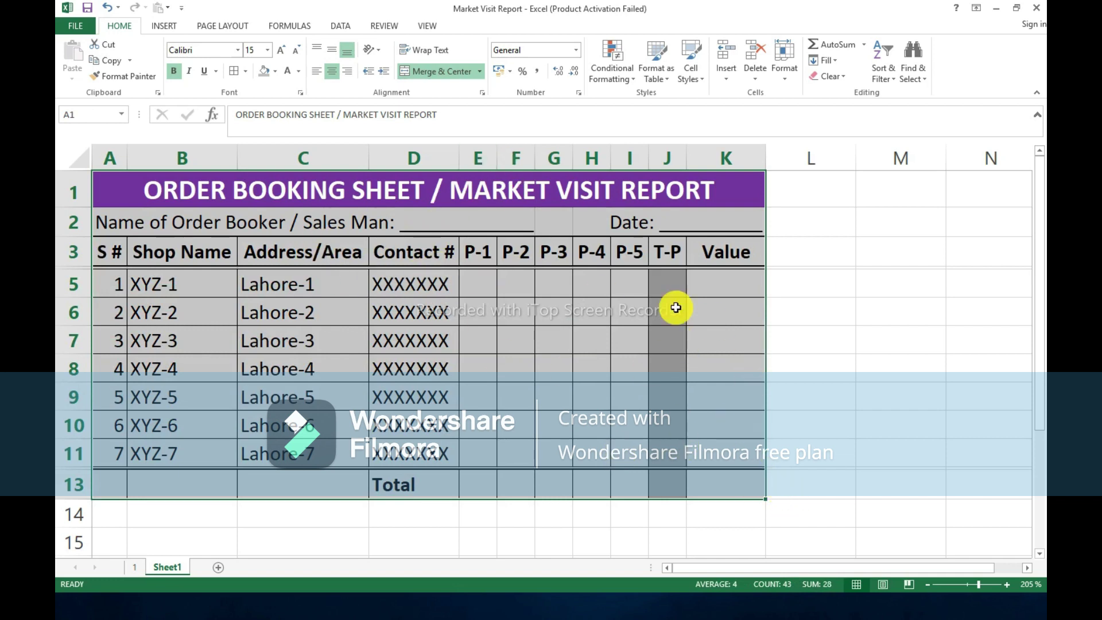
left_click(237, 26)
left_click(267, 69)
left_click(294, 92)
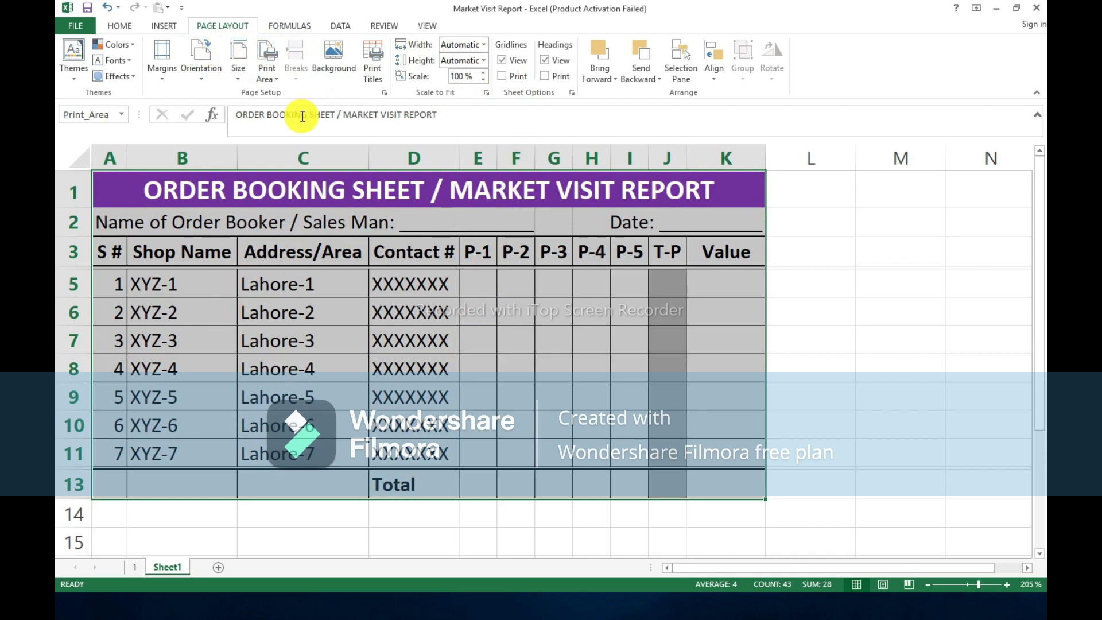
left_click(266, 75)
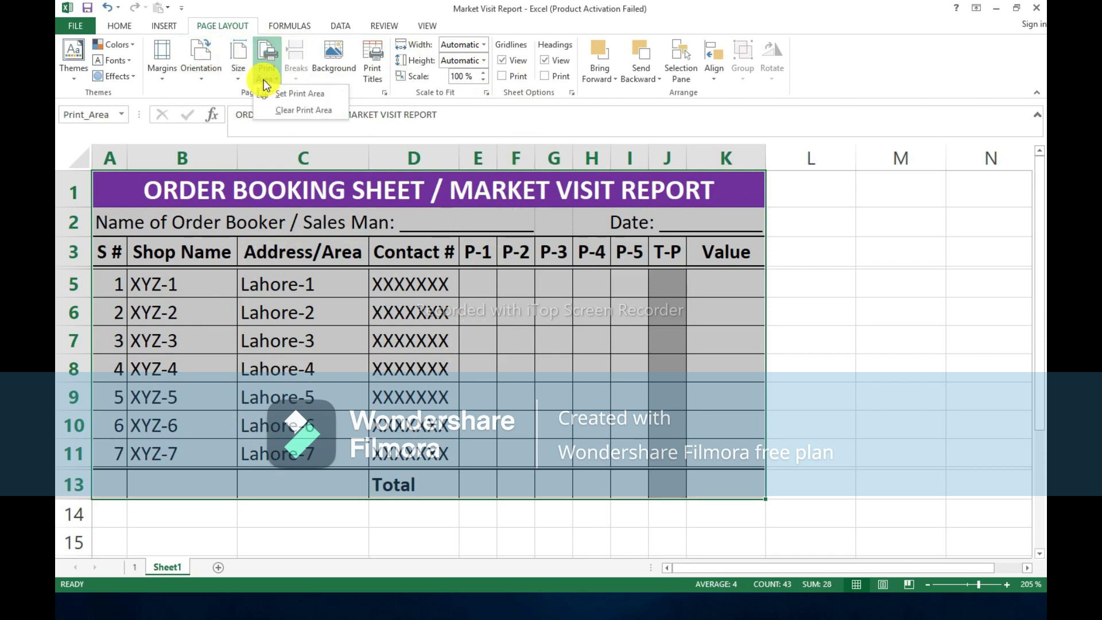
left_click(310, 91)
In the print page setup, set the left and right margins to 0 and the top margin to 1.4.
left_click(75, 26)
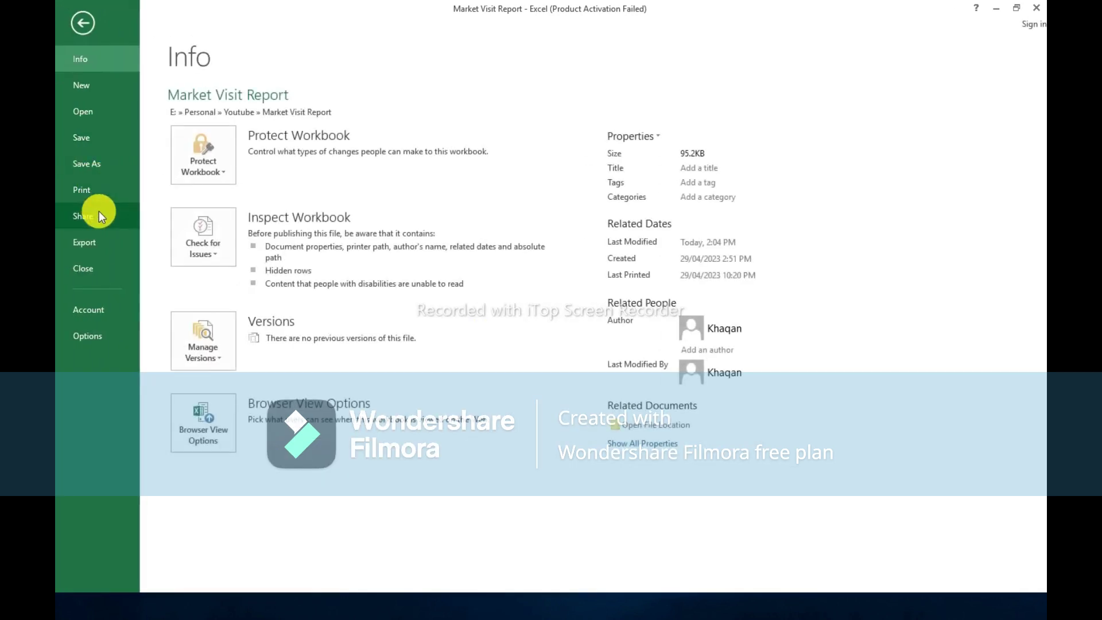
left_click(118, 192)
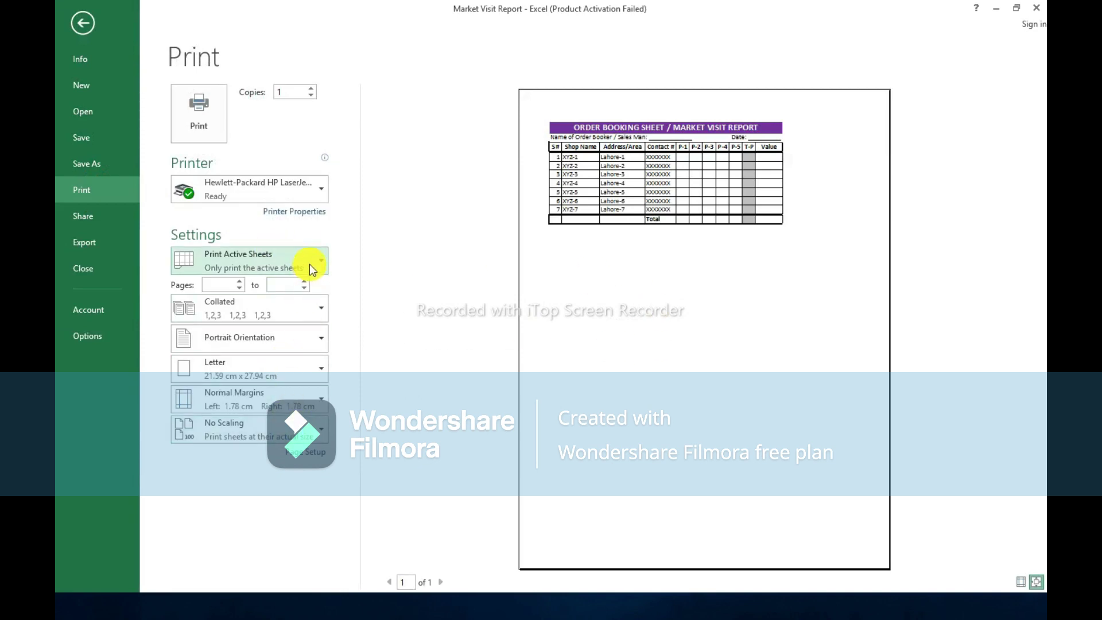
left_click(313, 453)
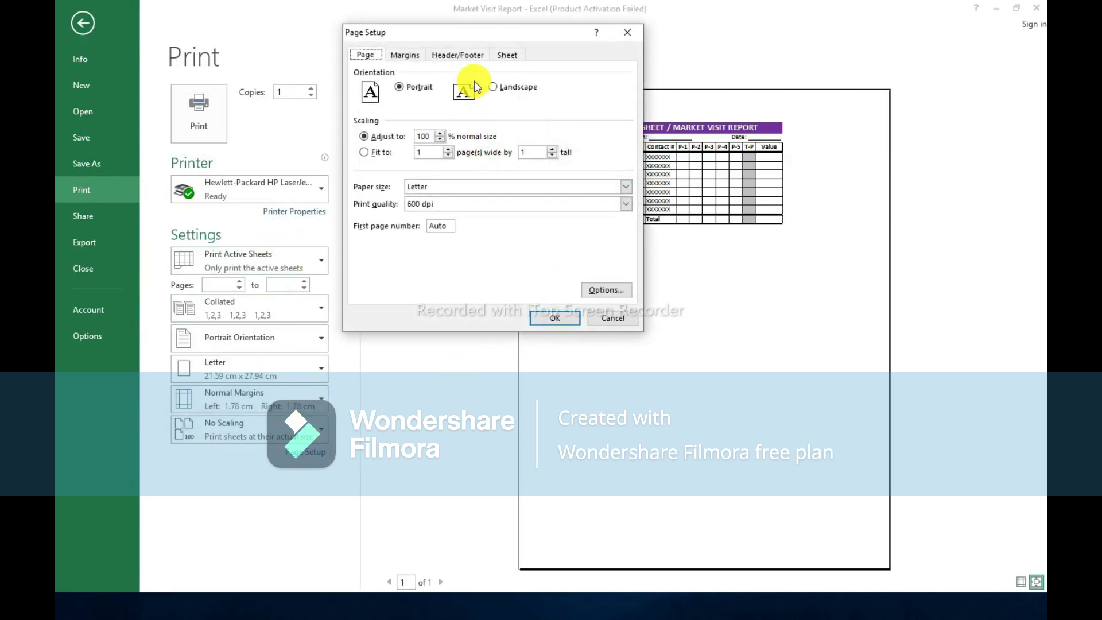
left_click(405, 55)
left_click(572, 155)
left_click(571, 155)
left_click(572, 155)
left_click(571, 155)
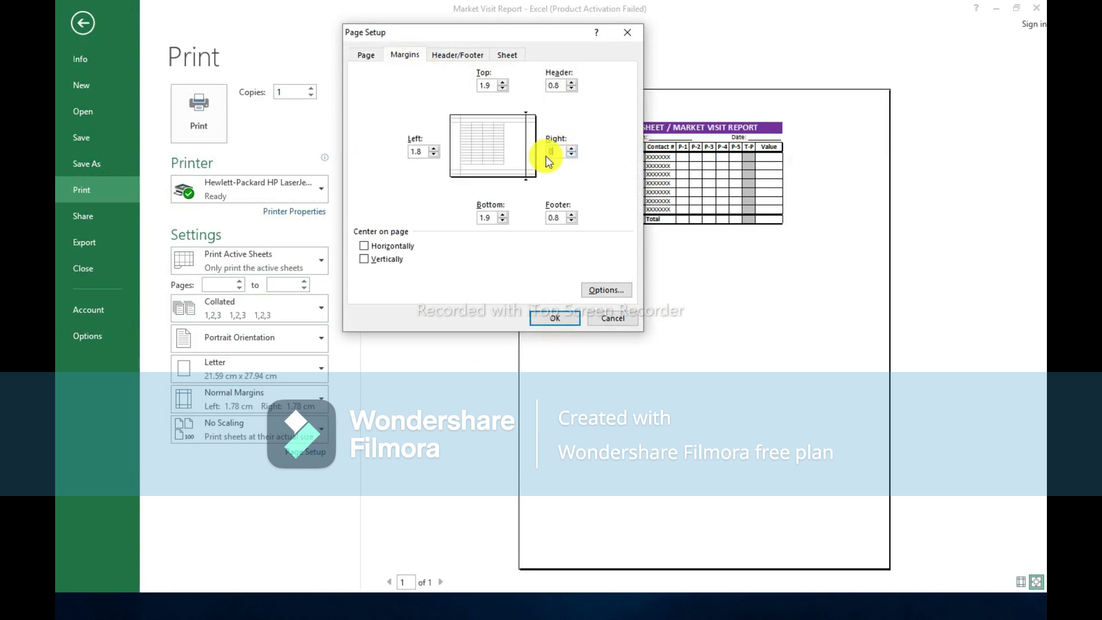
left_click(434, 155)
left_click(434, 155)
left_click(503, 89)
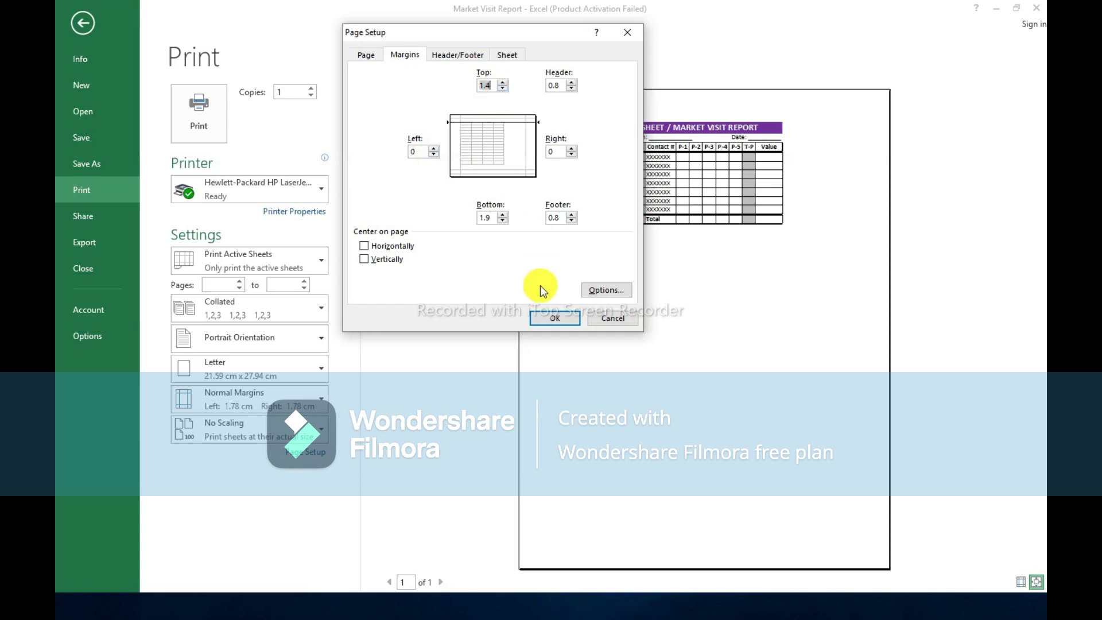
left_click(546, 319)
Set the printout to landscape orientation and scale it up to 195% of normal size to fill the Letter page width.
left_click(305, 451)
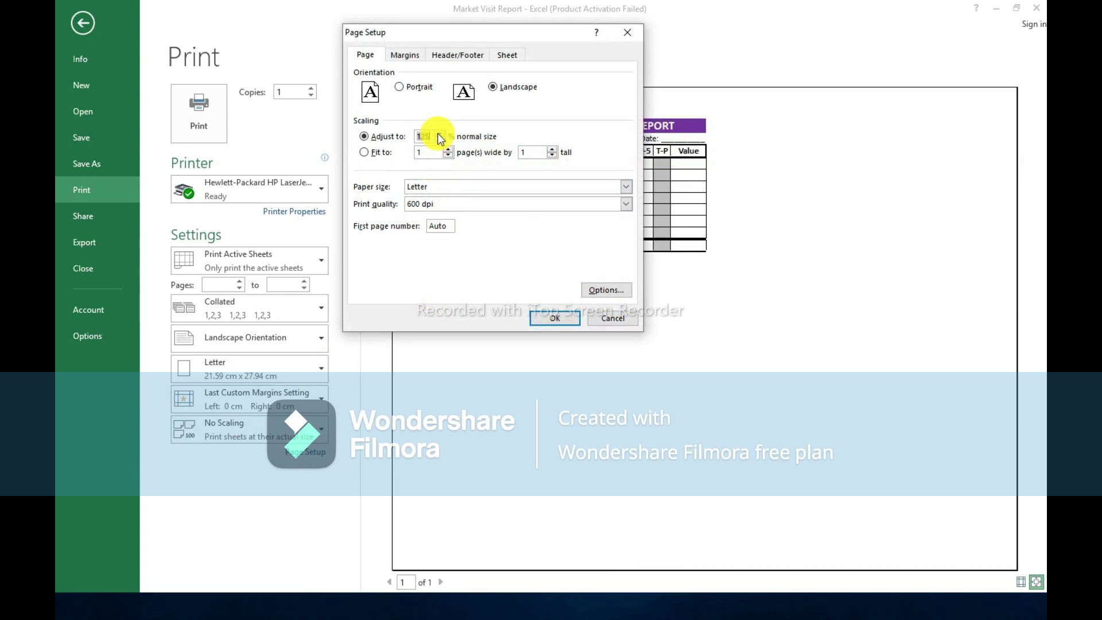
left_click(551, 324)
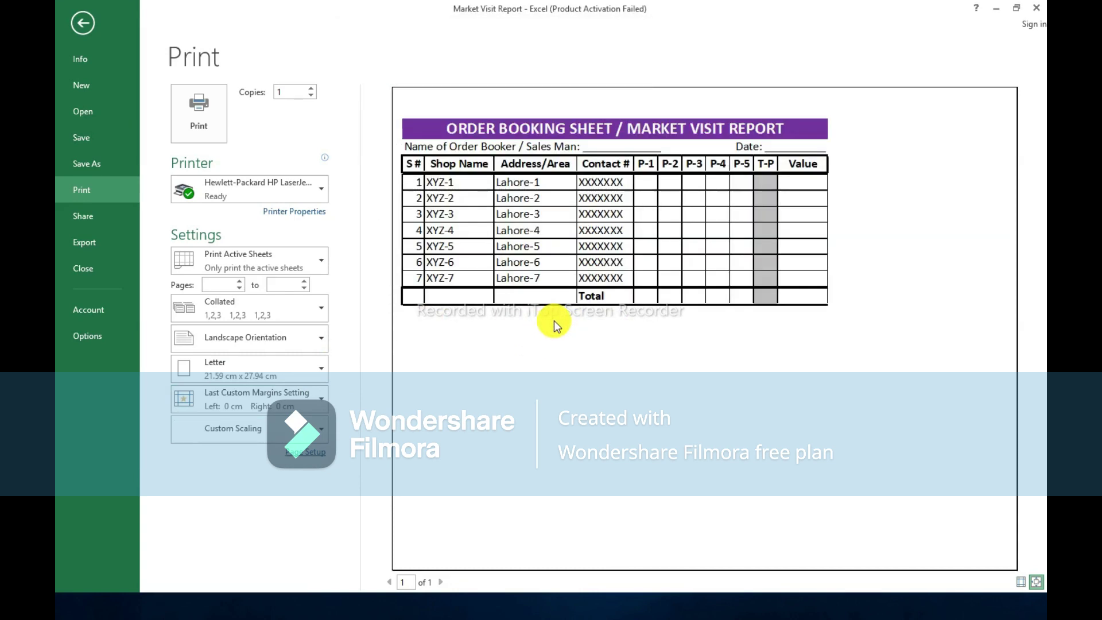
left_click(291, 460)
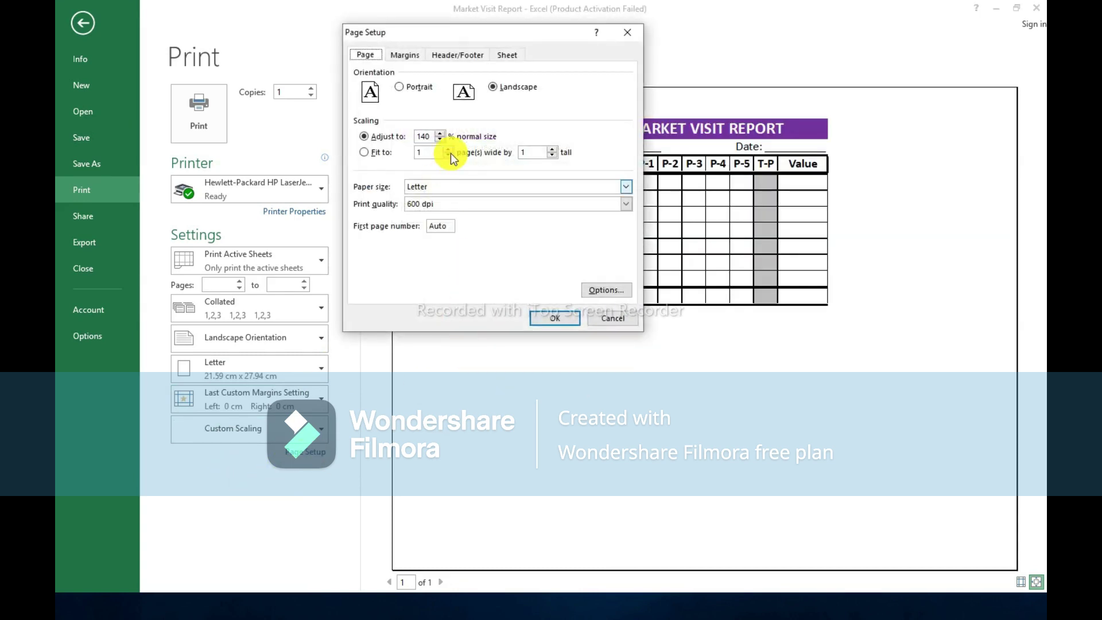
left_click(549, 318)
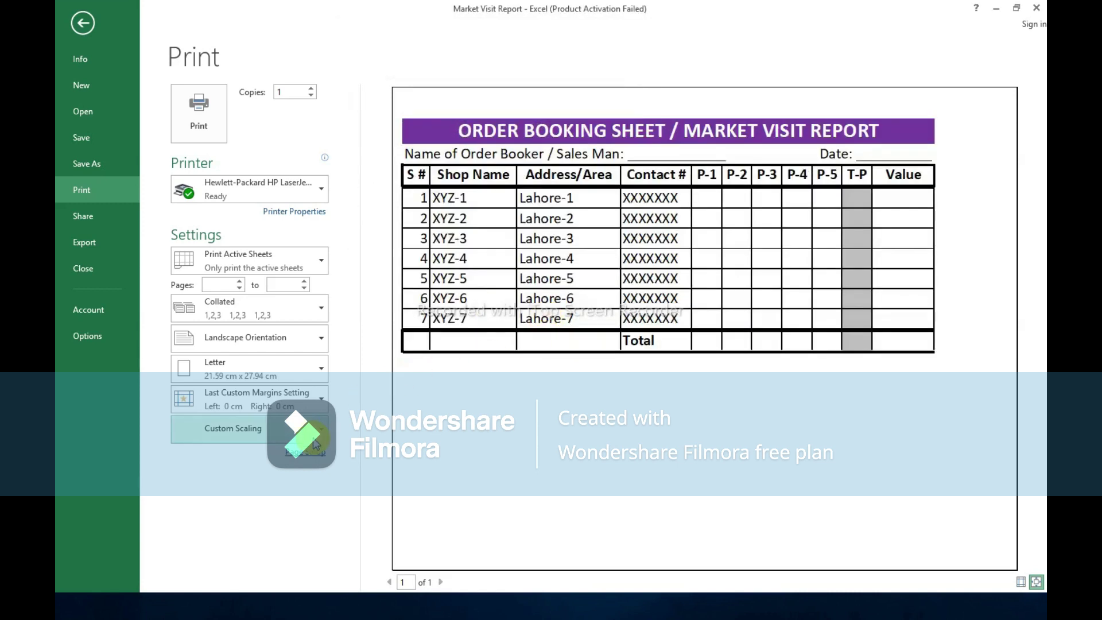
left_click(310, 453)
left_click(441, 134)
left_click(442, 134)
left_click(441, 133)
left_click(553, 322)
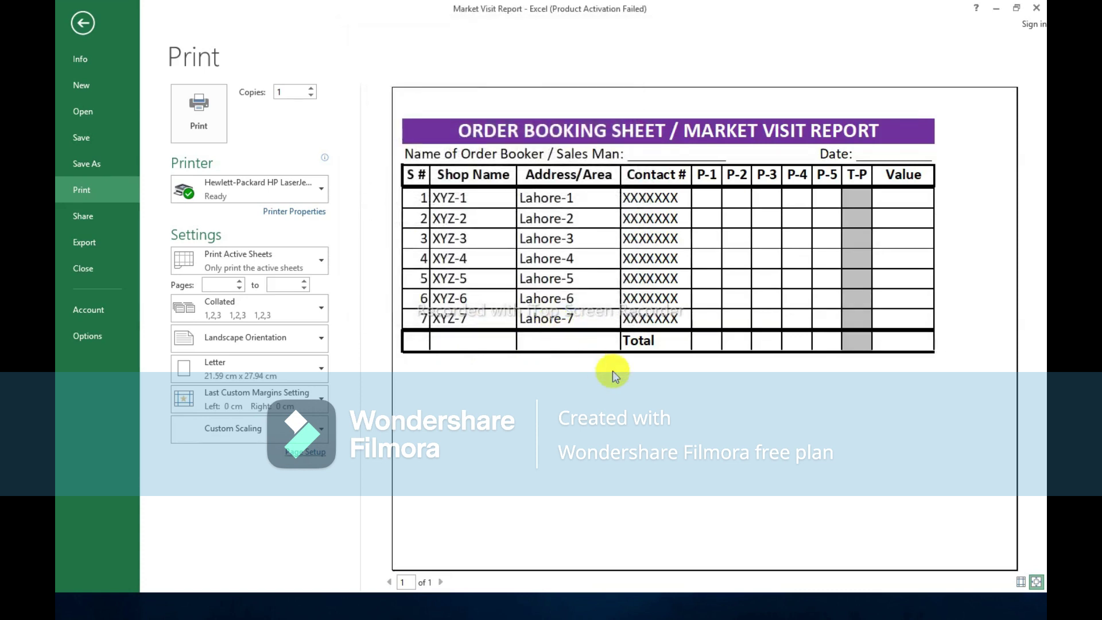
left_click(310, 452)
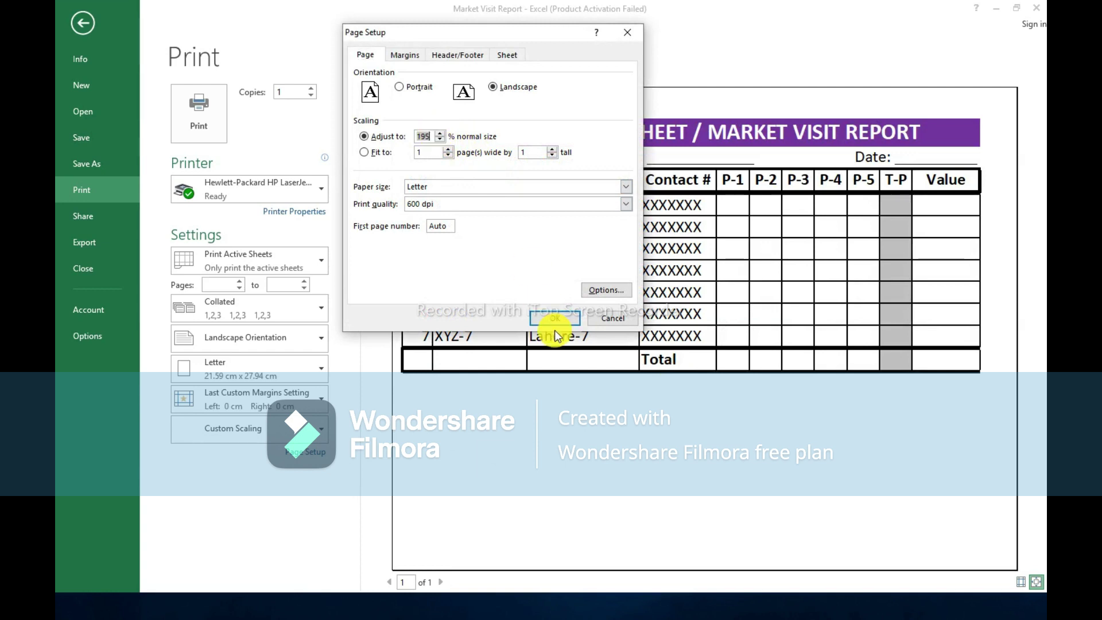
left_click(555, 318)
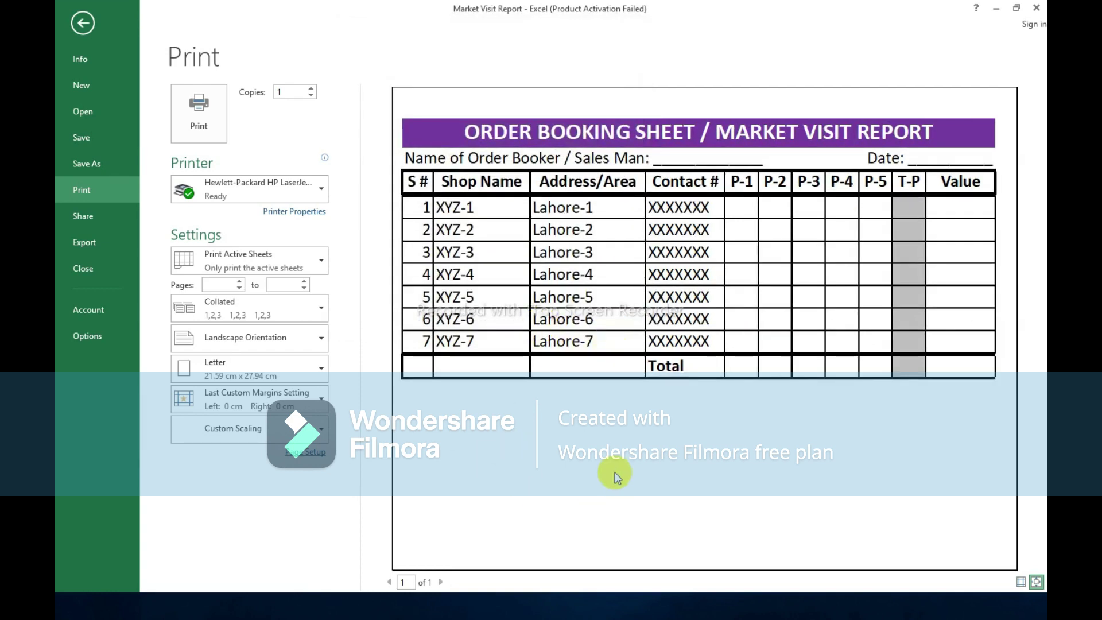
Insert copies of shop rows 7 to 10 into the table and check the longer sheet in the print preview.
key("Escape")
left_click_drag(72, 340, 68, 423)
key("ctrl+c")
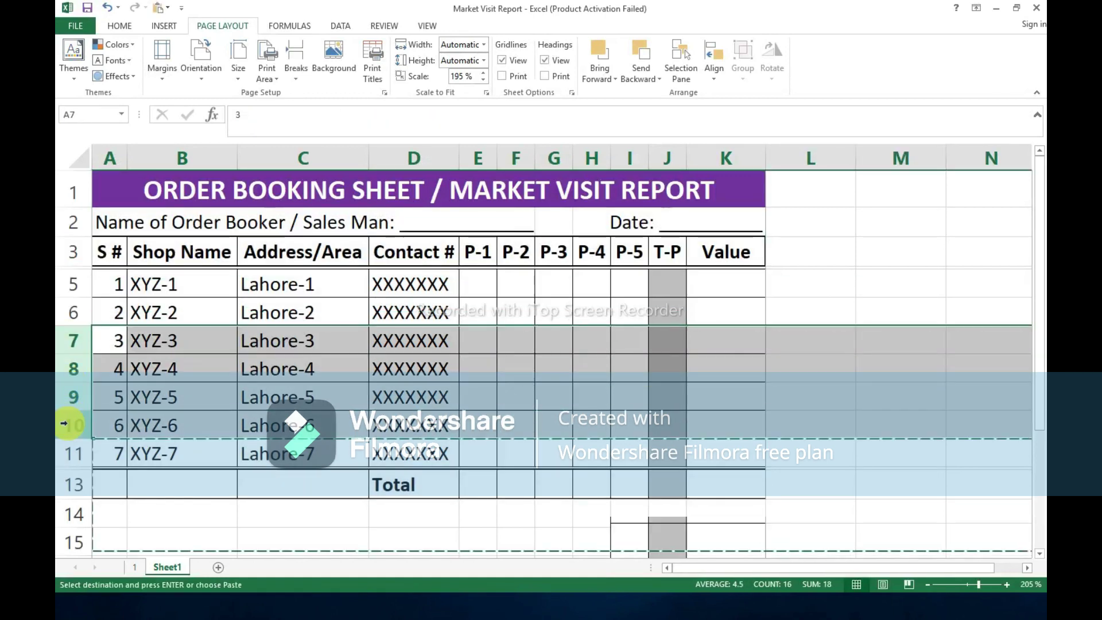
key("ctrl+shift+plus")
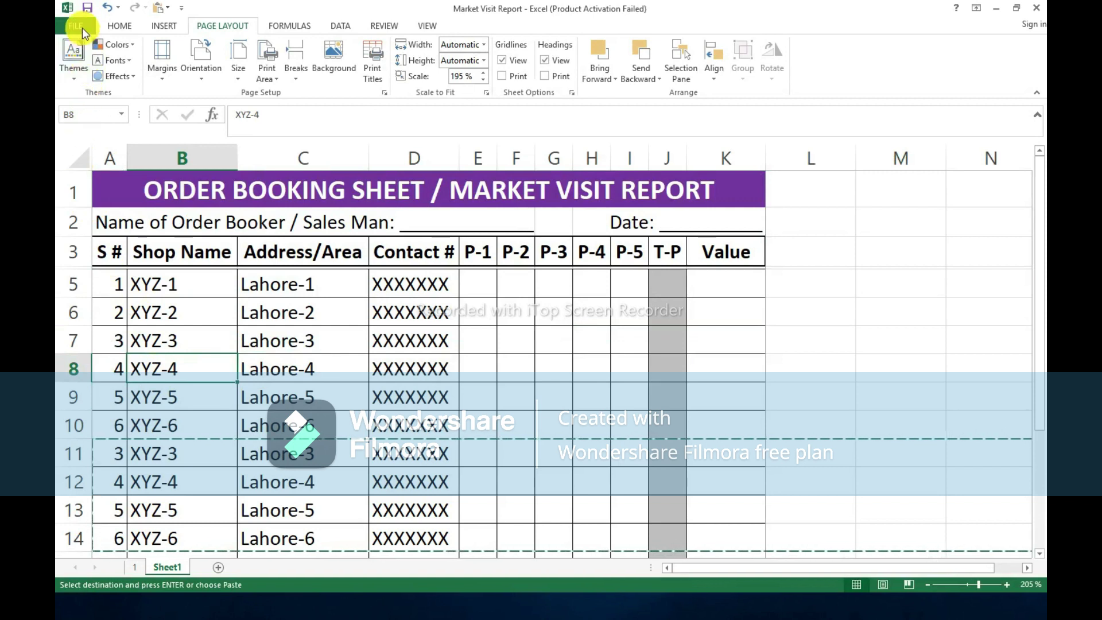
left_click(82, 25)
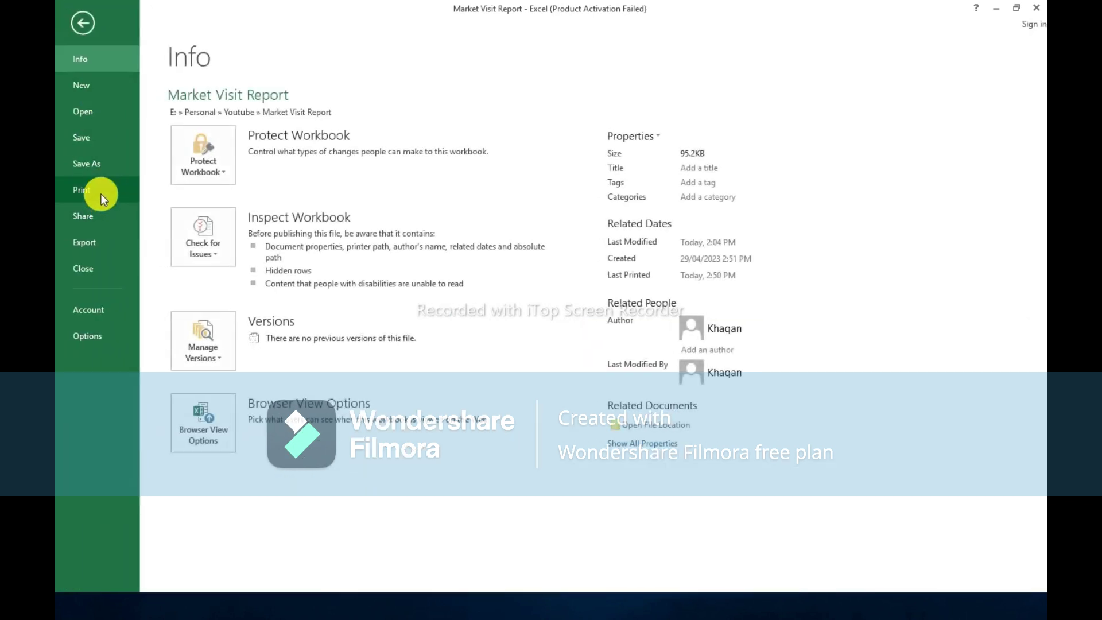
left_click(101, 194)
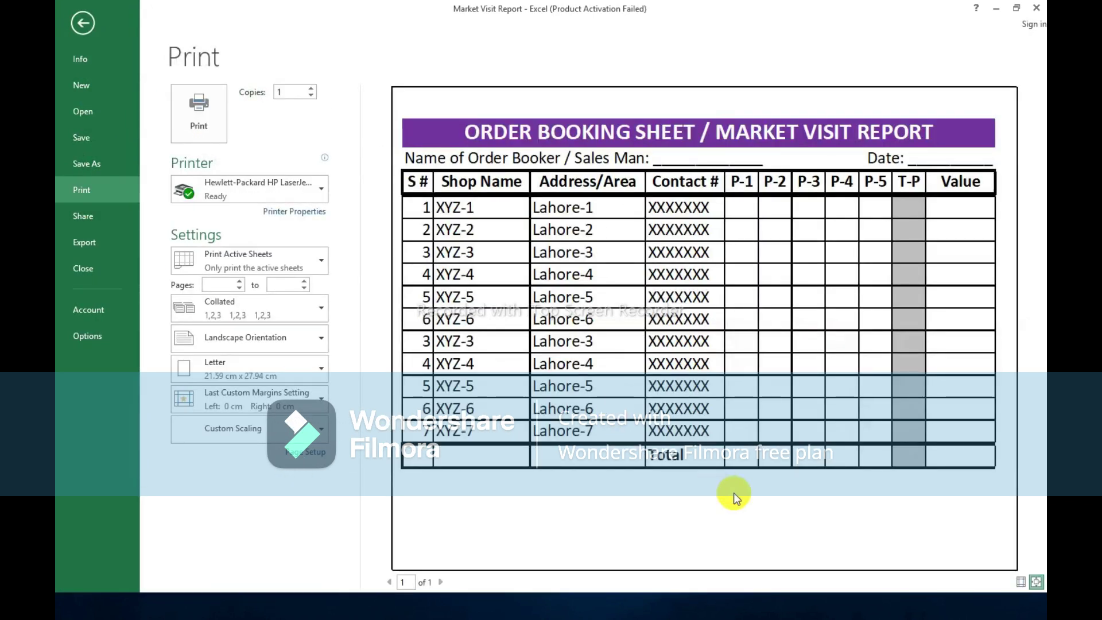
key("Escape")
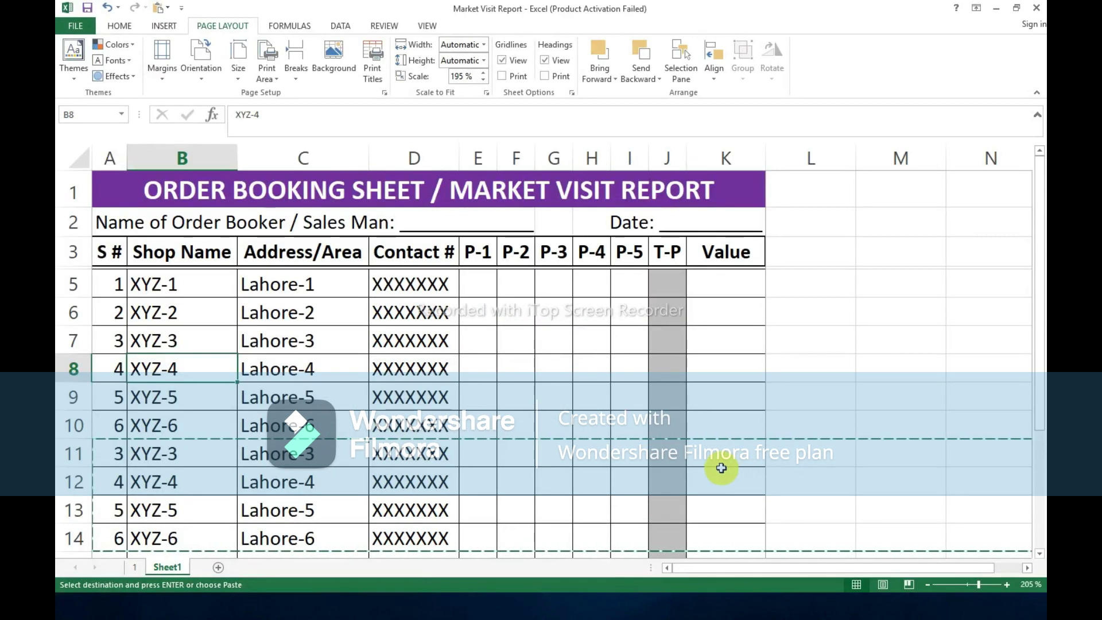
Undo the insertion of the copied shop rows and cancel the pending copy selection.
key("ctrl+z")
left_click(284, 402)
key("Escape")
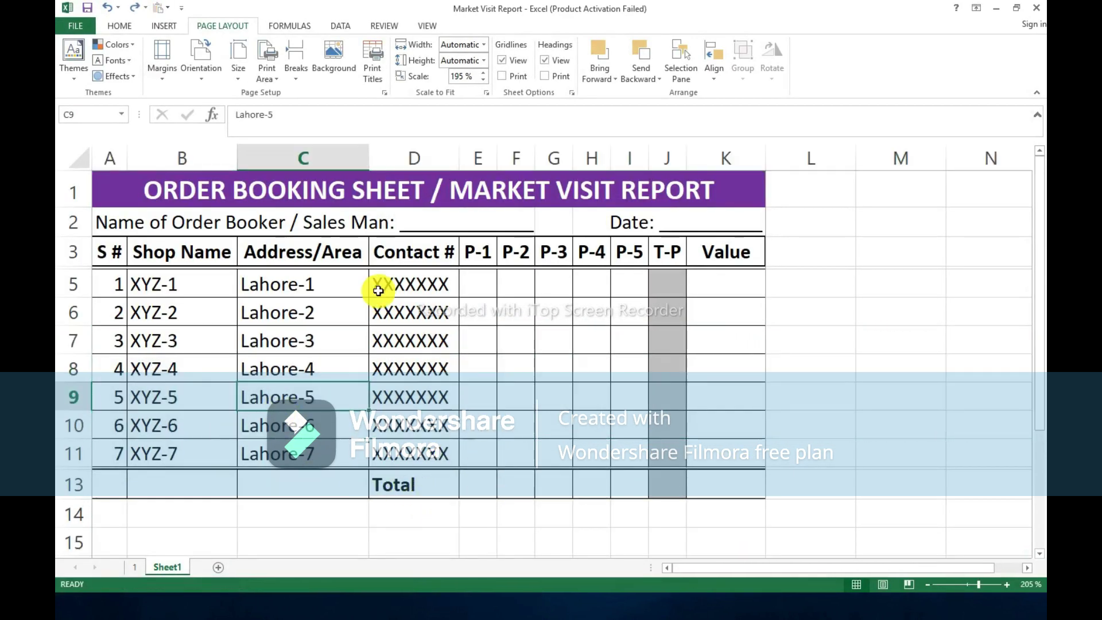
Switch from the finished report on Sheet1 to the cover worksheet 1.
left_click(275, 198)
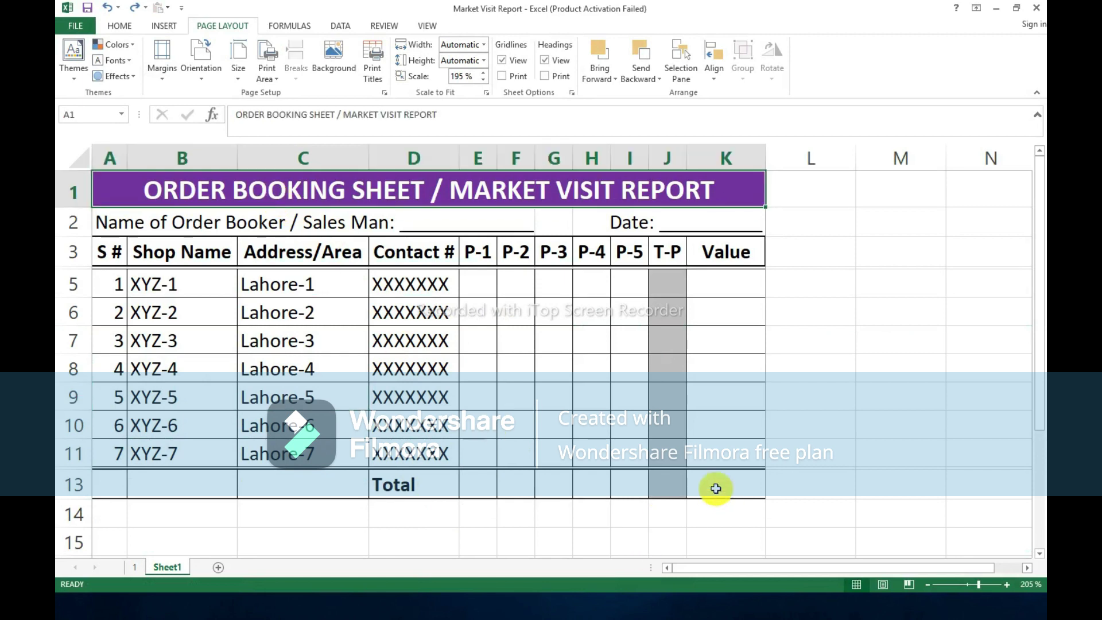
left_click(715, 488)
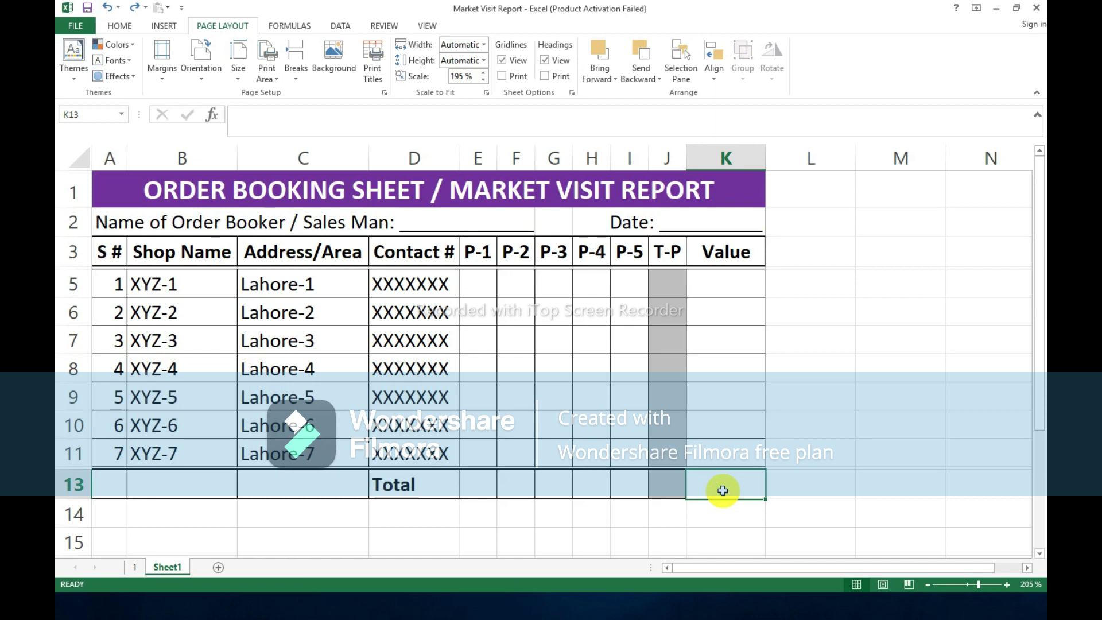
left_click(137, 568)
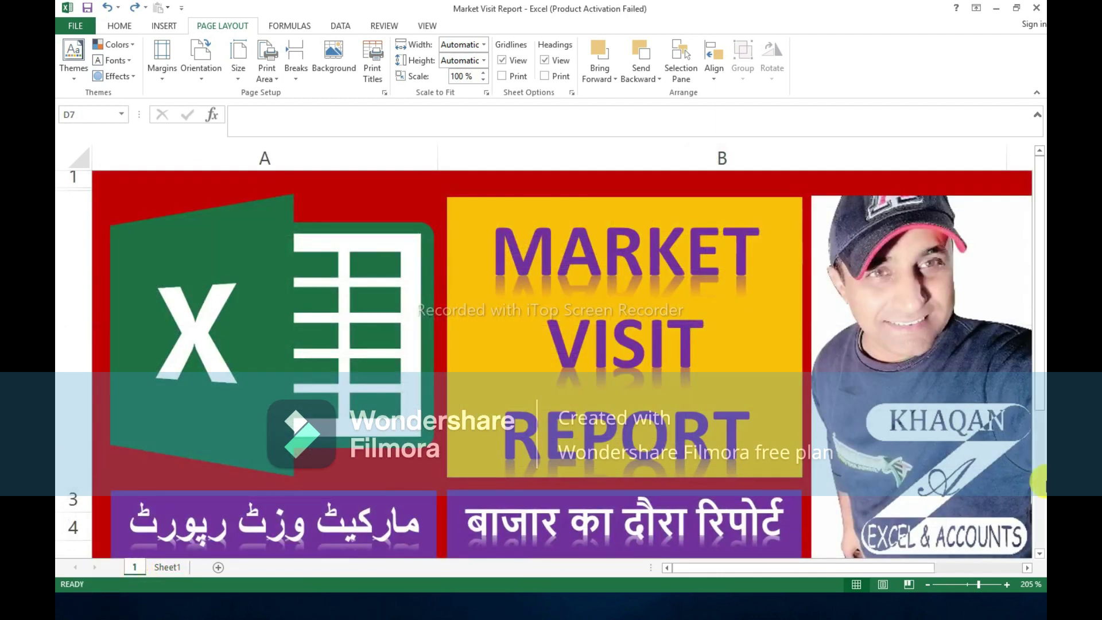